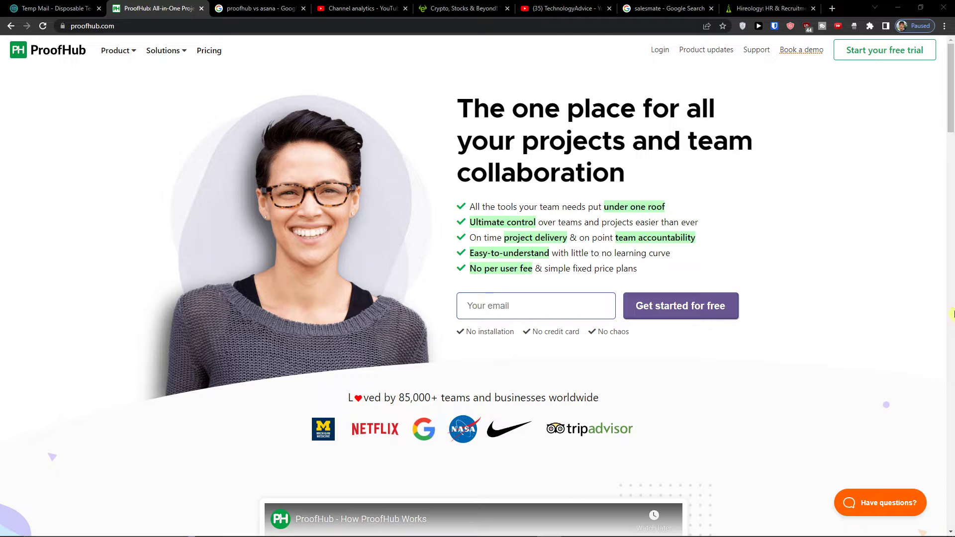
# Copy the disposable e-mail address from the Temp Mail tab and submit it on the ProofHub home page to start a free trial
pyautogui.click(56, 8)
pyautogui.scroll(5, 617, 427)
pyautogui.scroll(6, 617, 427)
pyautogui.click(607, 158)
pyautogui.click(154, 9)
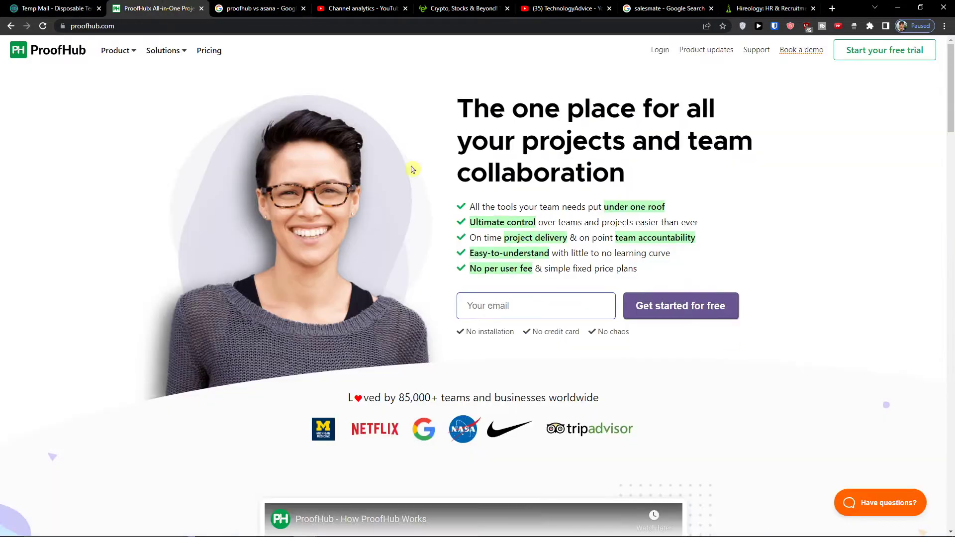
pyautogui.hotkey('ctrl', '+')
pyautogui.click(468, 317)
pyautogui.hotkey('ctrl', 'v')
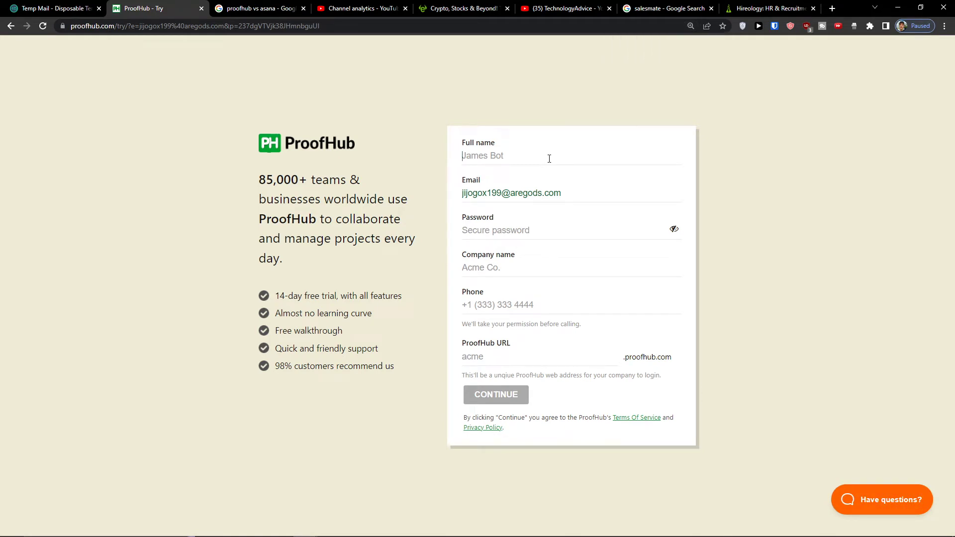
# Fill in the full name and account password on the sign-up form, with Sunwei as the company name
pyautogui.write('Marc****')
pyautogui.press('Tab')
pyautogui.write('Sunwei')
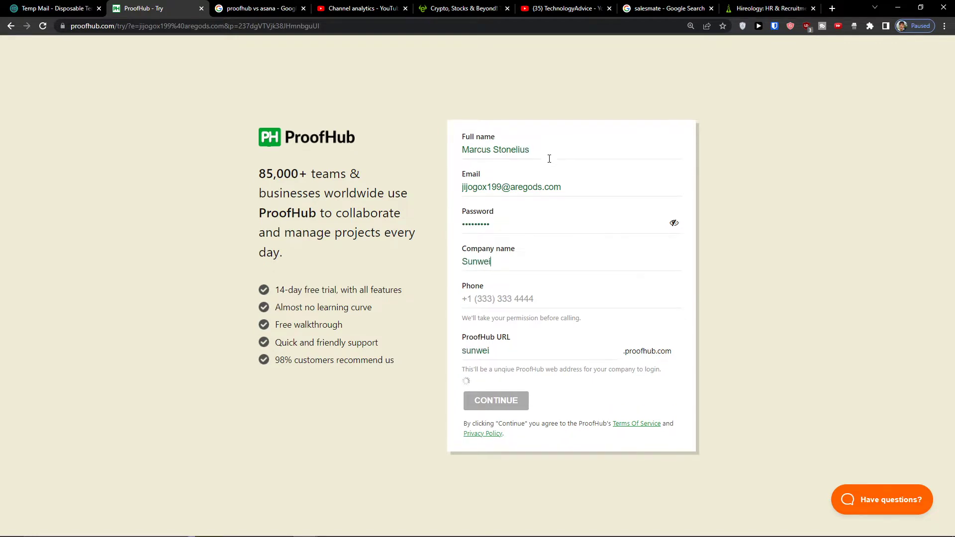
pyautogui.press('Tab')
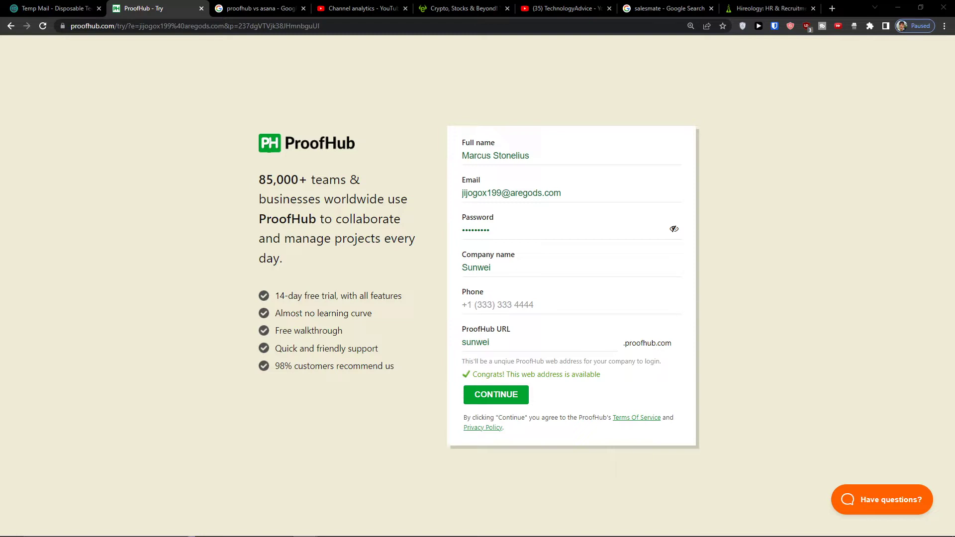
# Enter the phone number, continue to the survey, rate the interest as Very likely and sign up
pyautogui.click(510, 308)
pyautogui.hotkey('ctrl', 'v')
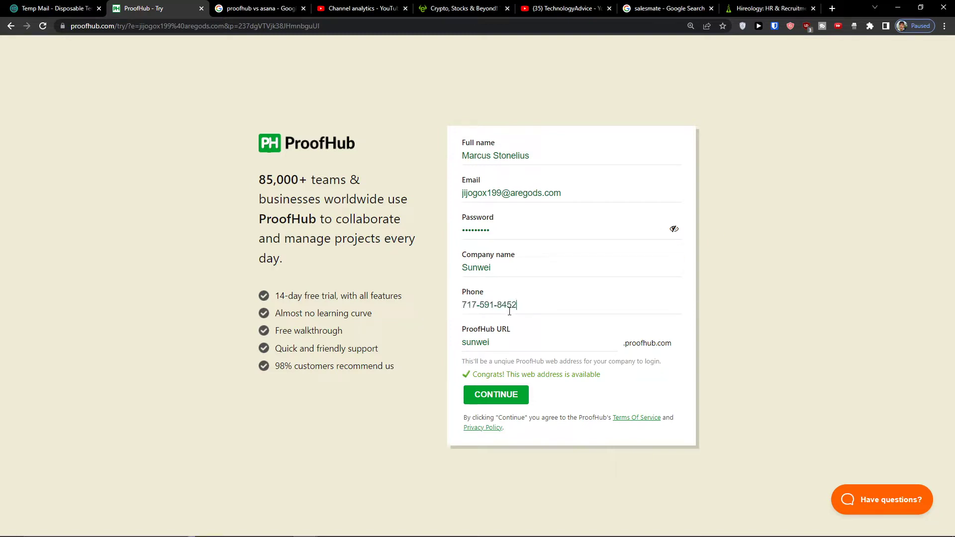
pyautogui.click(492, 396)
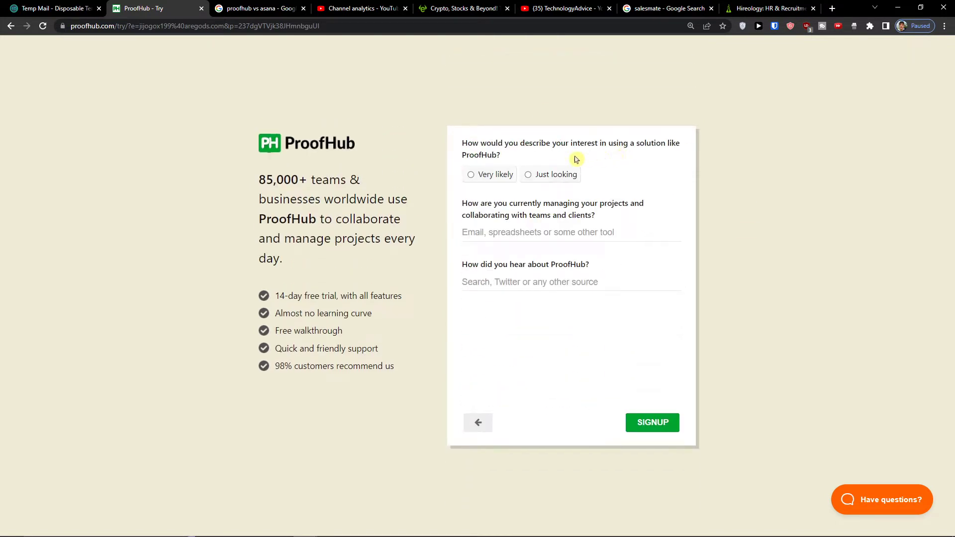
pyautogui.click(490, 177)
pyautogui.click(652, 422)
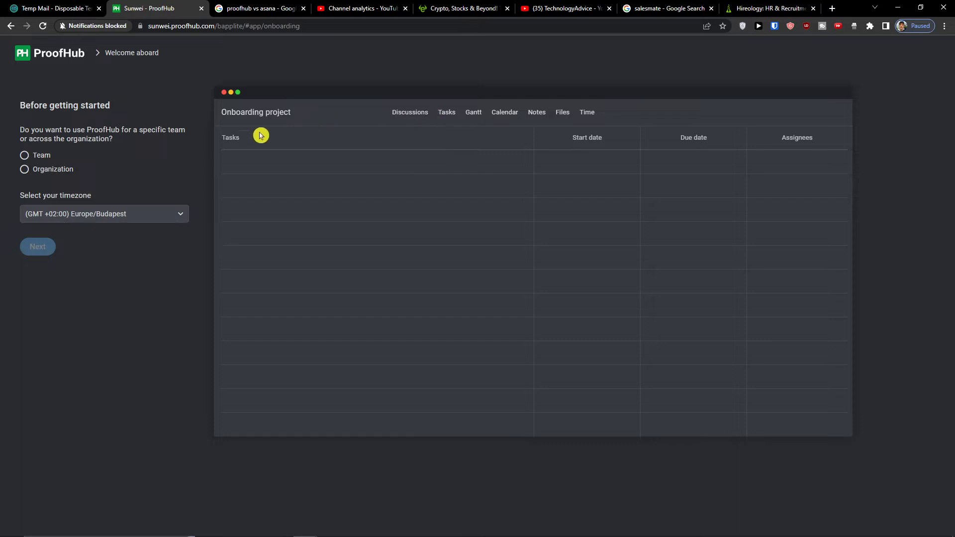
# Set the account up for a team of 1-5 people and name the first project Youtube Channel
pyautogui.moveTo(29, 129); pyautogui.dragTo(142, 143)
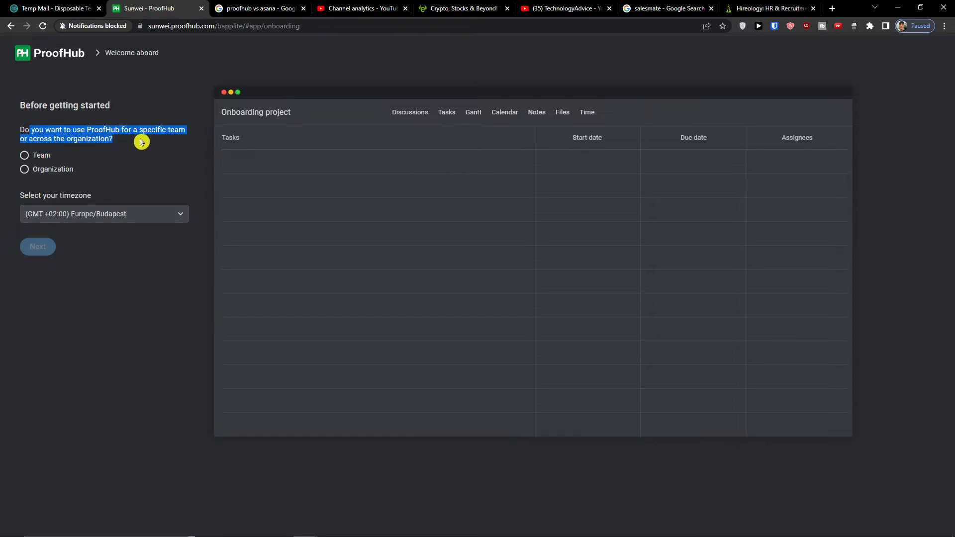
pyautogui.click(37, 156)
pyautogui.click(51, 228)
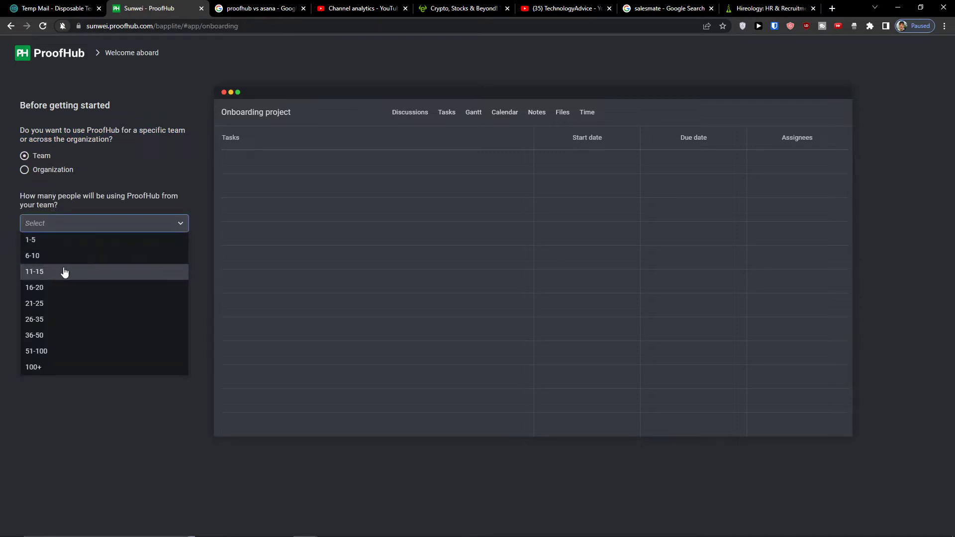
pyautogui.click(62, 243)
pyautogui.click(37, 303)
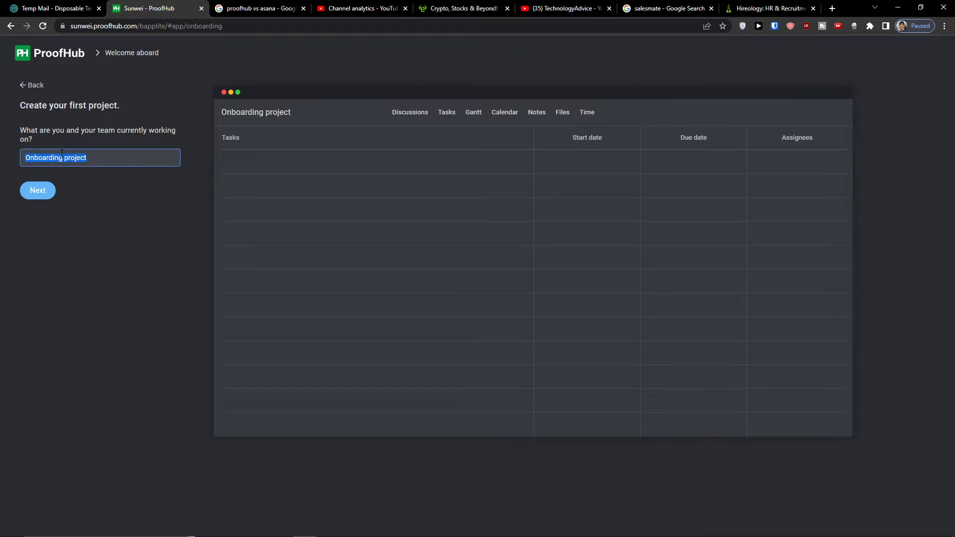
pyautogui.write('Youtube Channel')
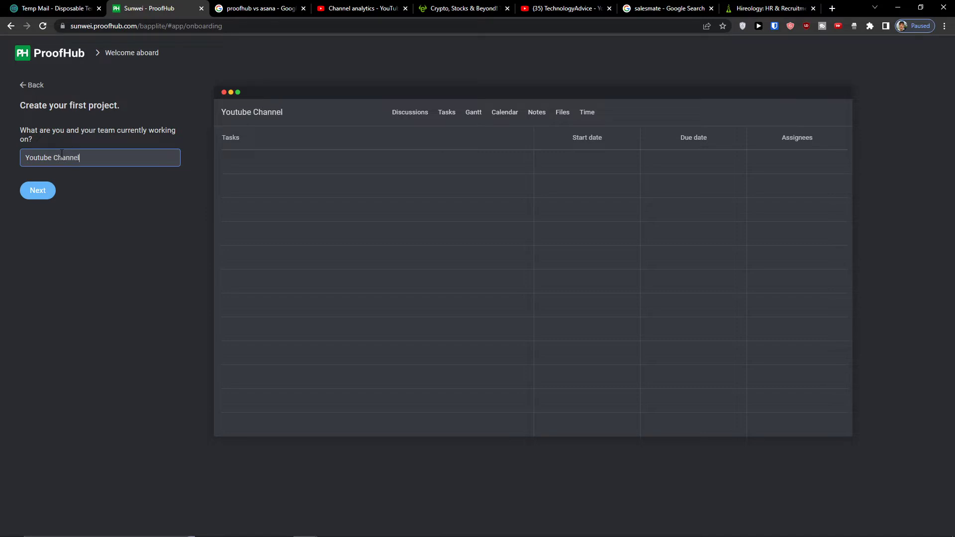
pyautogui.click(37, 195)
# Rename the project's first task to Youtube Idea
pyautogui.hotkey('ctrl', '+')
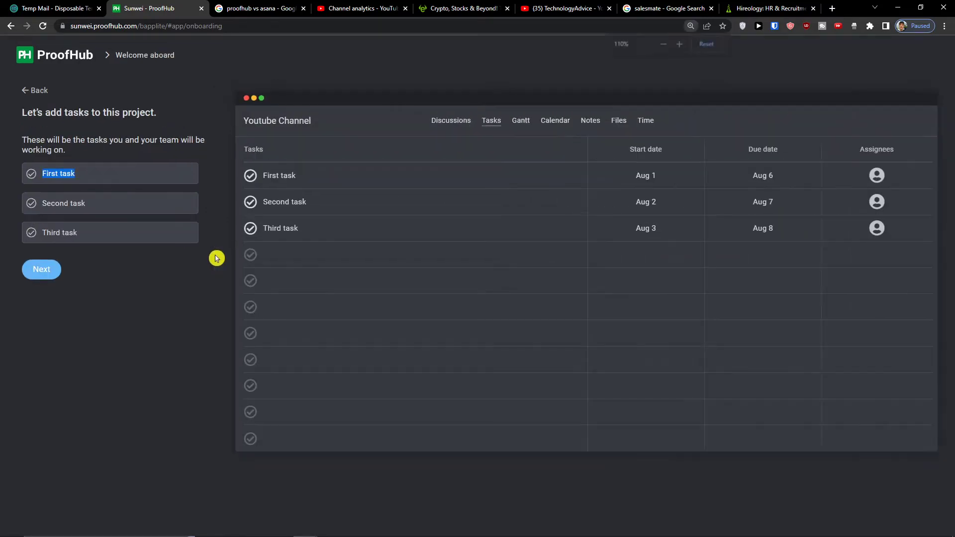
pyautogui.hotkey('ctrl', '+')
pyautogui.hotkey('ctrl', '+')
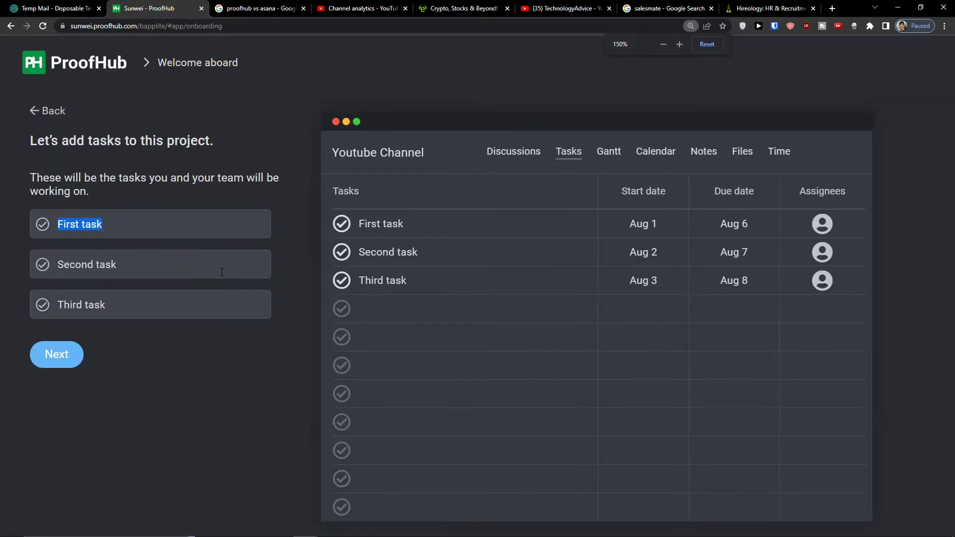
pyautogui.moveTo(51, 140); pyautogui.dragTo(170, 201)
pyautogui.click(161, 221)
pyautogui.tripleClick(161, 220)
pyautogui.write('Youtube')
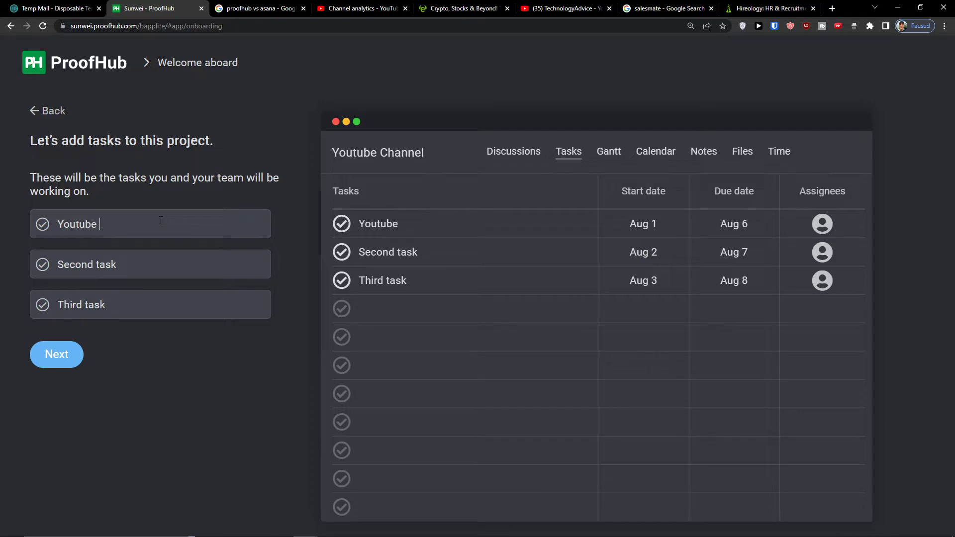
pyautogui.press('BackSpace')
pyautogui.press('BackSpace')
pyautogui.write('lid')
# Rename the second task to Youtube Thumbnail and the third to Youtube Description, and continue to the workflow stages
pyautogui.press('Tab')
pyautogui.write('Youtube Thumbnai')
pyautogui.tripleClick(86, 305)
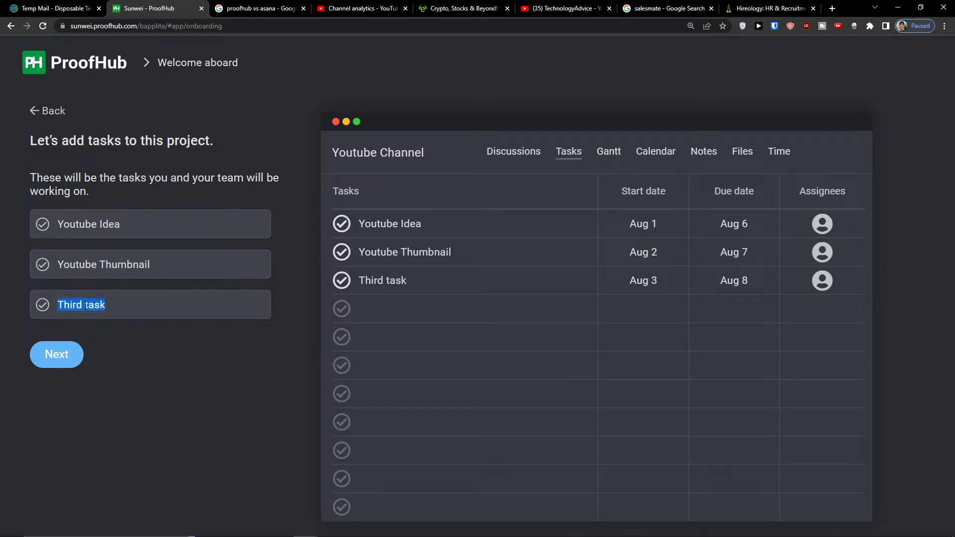
pyautogui.write('Youtube De')
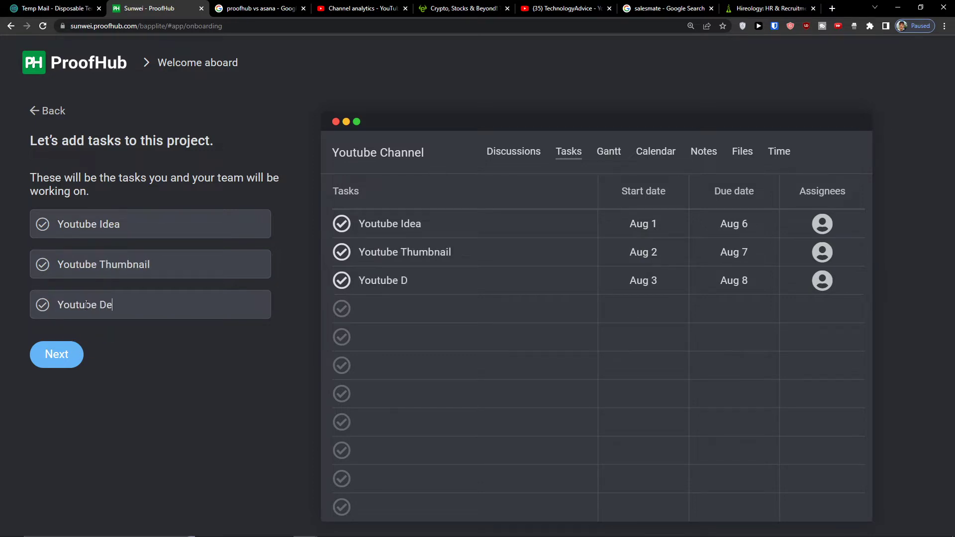
pyautogui.write('scription')
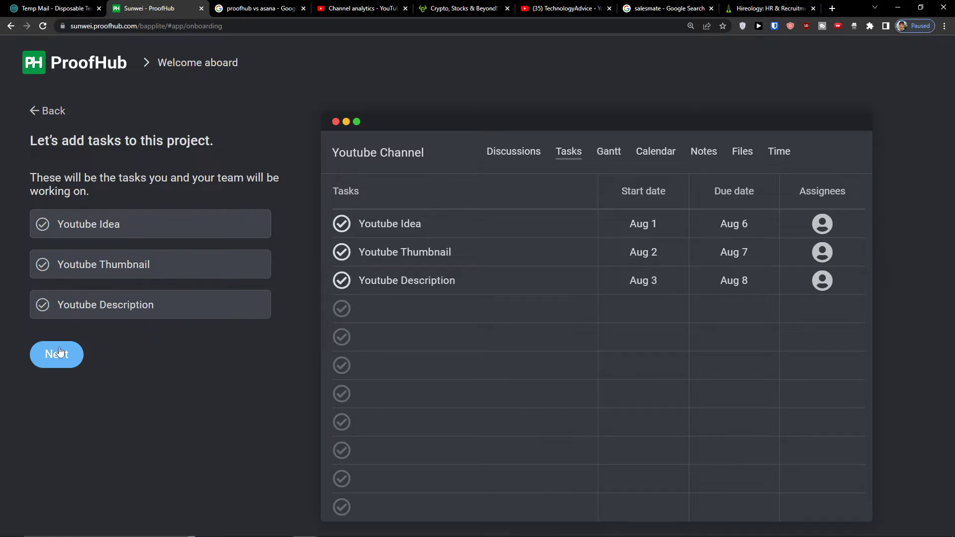
pyautogui.click(56, 355)
# Rename the Backlog workflow stage to Not Started, keep the other stages and continue to the layout choice
pyautogui.click(555, 532)
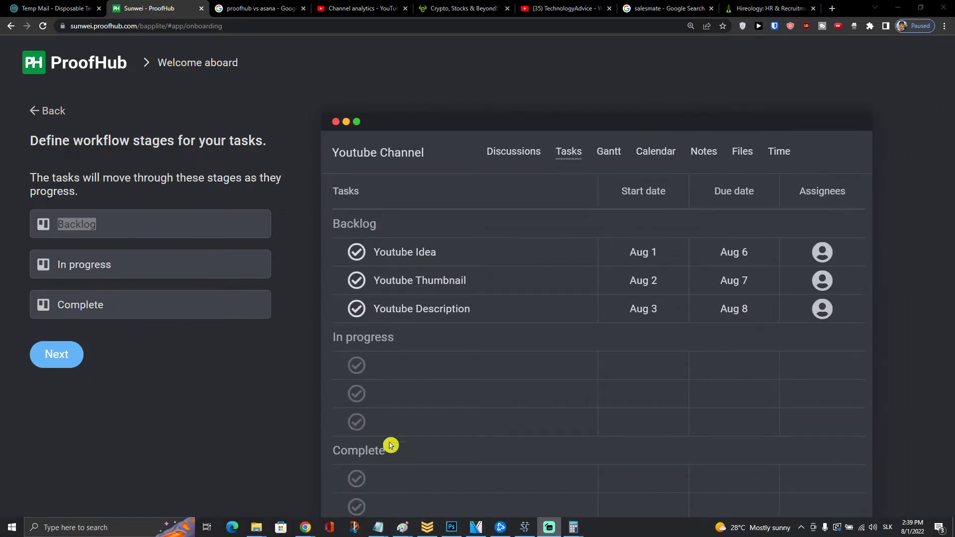
pyautogui.click(136, 233)
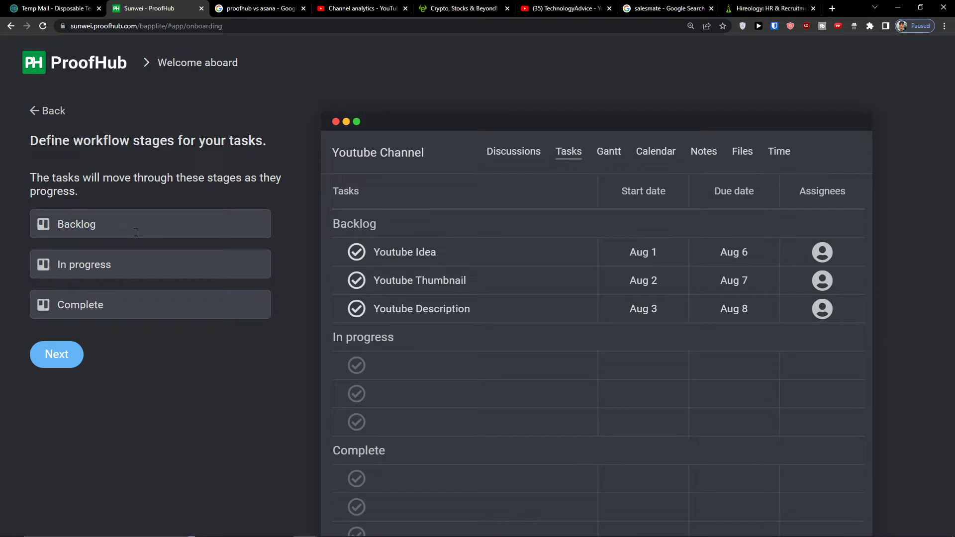
pyautogui.doubleClick(171, 223)
pyautogui.write('Not Started')
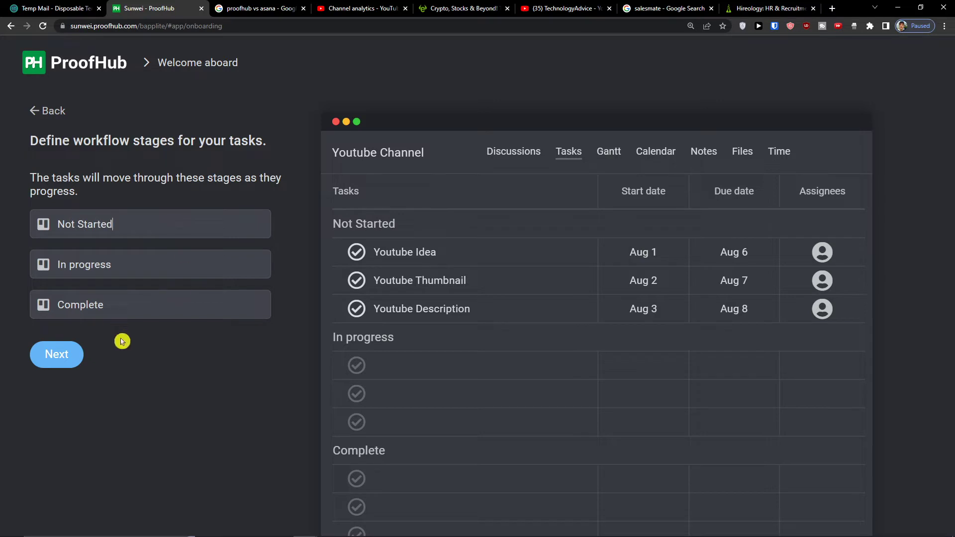
pyautogui.click(66, 359)
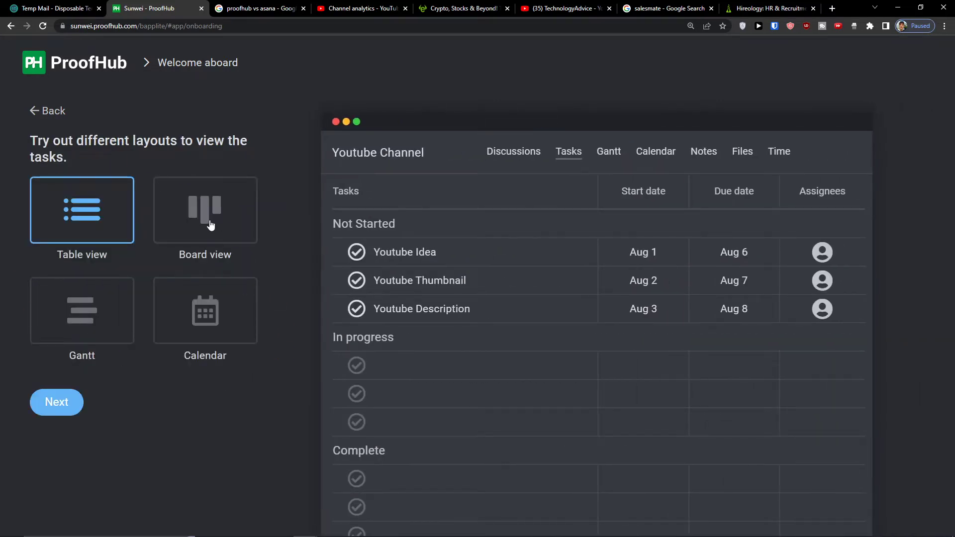
# Preview the board, table, Gantt and calendar layouts, and continue with Board view
pyautogui.click(211, 225)
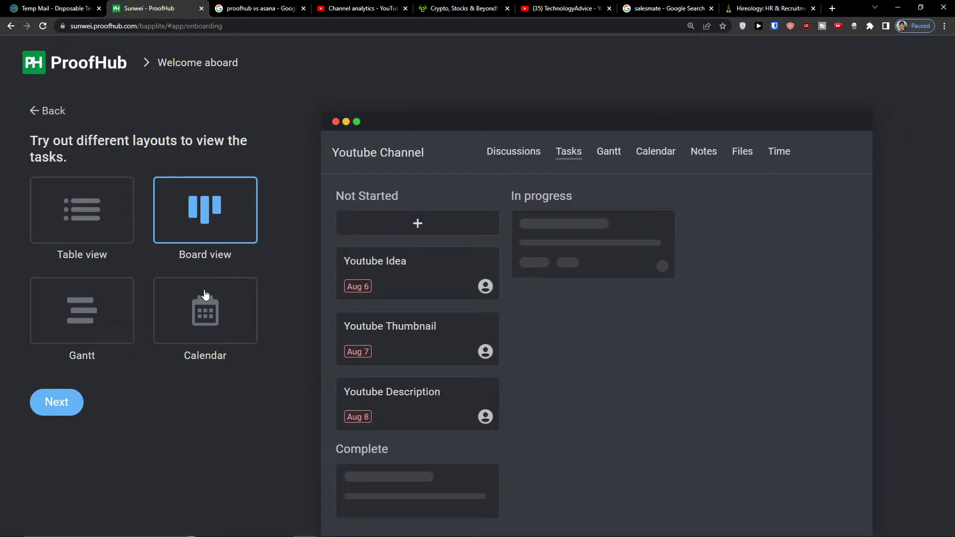
pyautogui.click(47, 215)
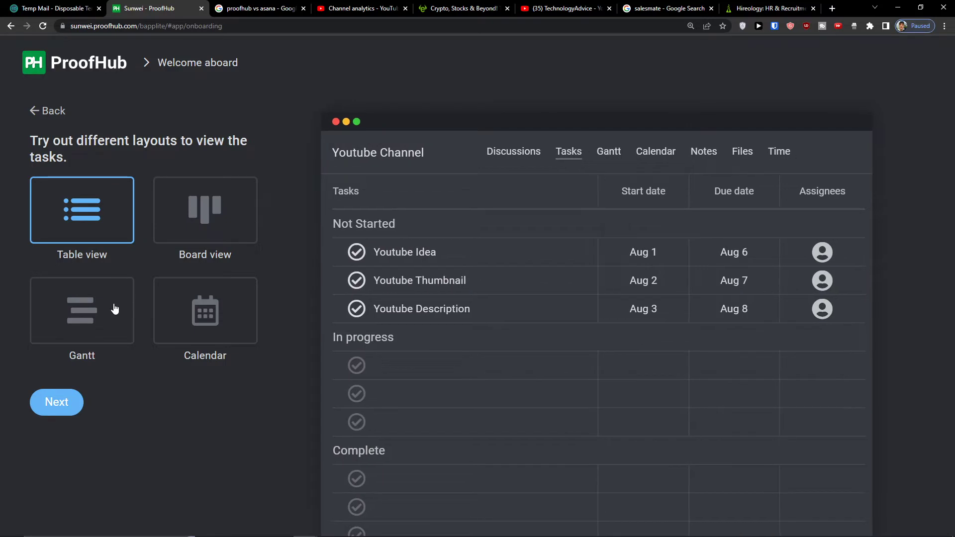
pyautogui.click(114, 308)
pyautogui.click(201, 316)
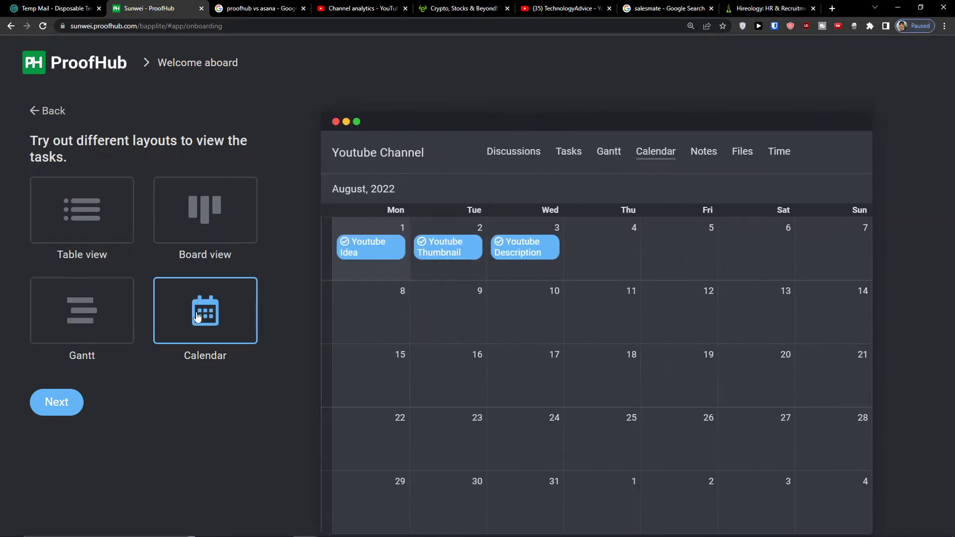
pyautogui.click(205, 233)
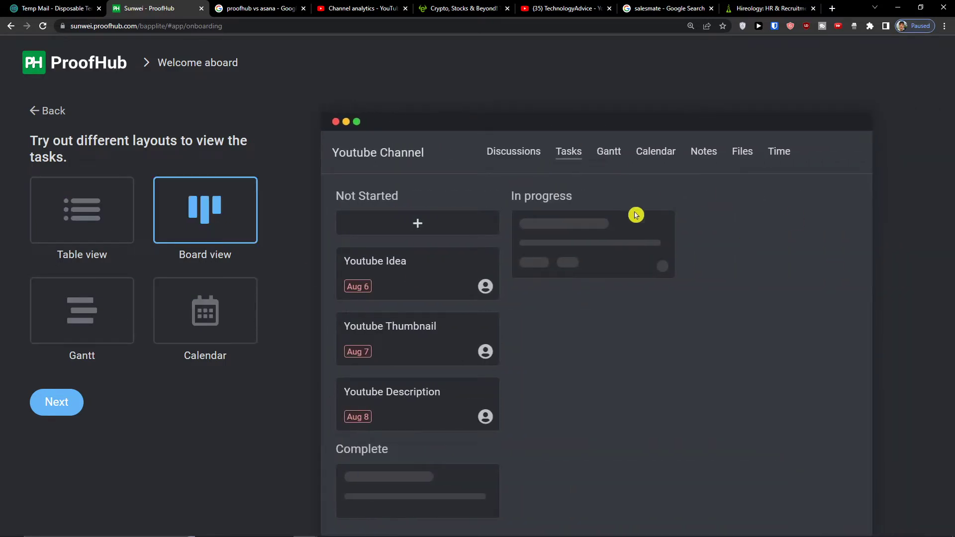
pyautogui.click(66, 401)
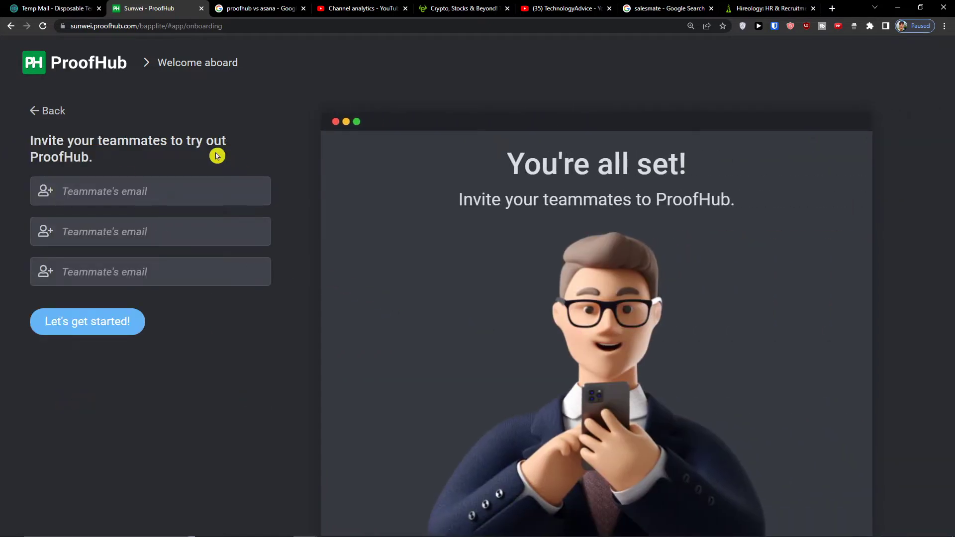
# Finish onboarding without inviting teammates and go through the introductory tour of the Tasks page to its end
pyautogui.click(99, 331)
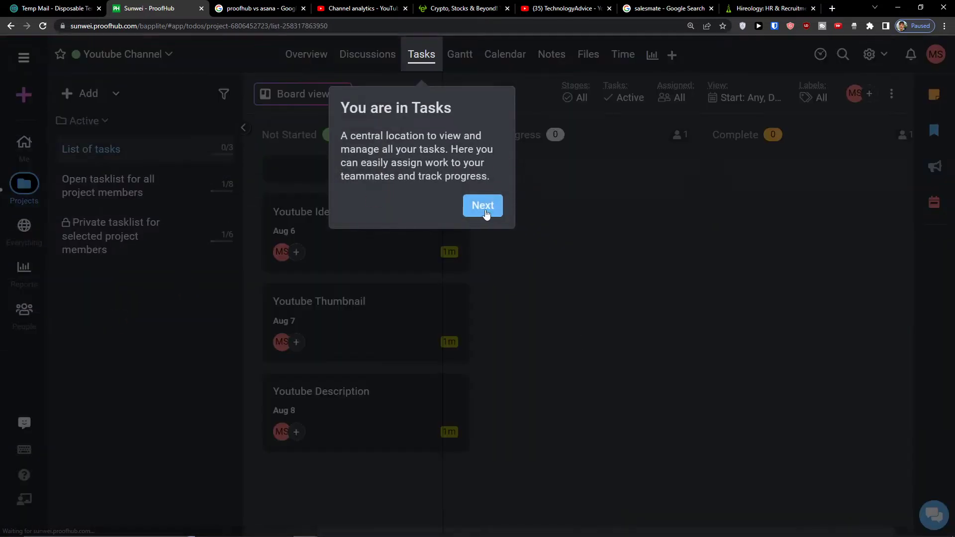
pyautogui.click(482, 213)
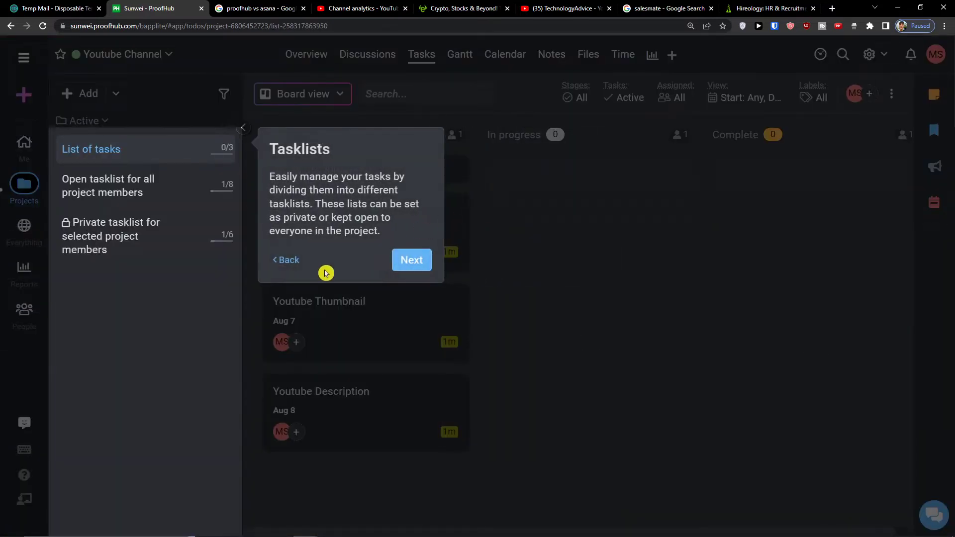
pyautogui.click(405, 267)
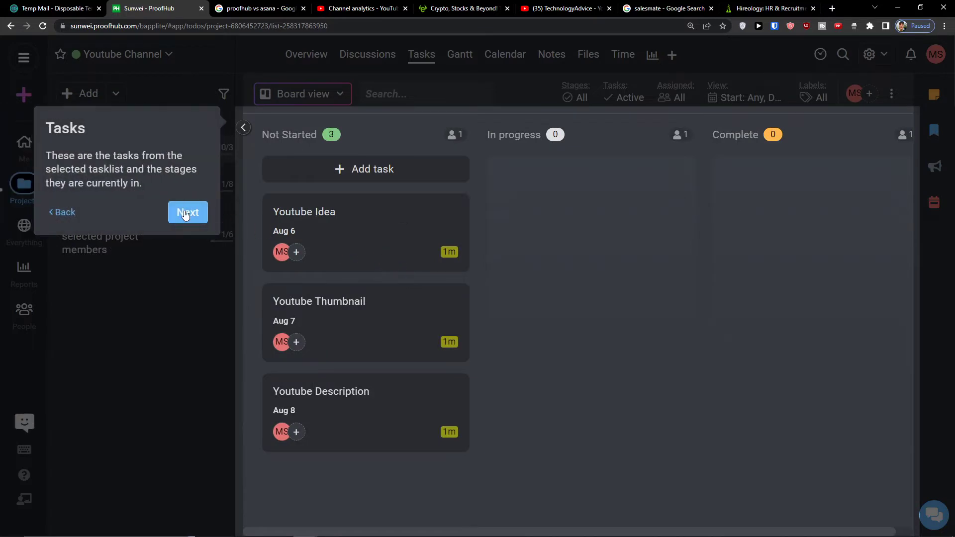
pyautogui.click(185, 213)
pyautogui.click(515, 172)
pyautogui.click(518, 165)
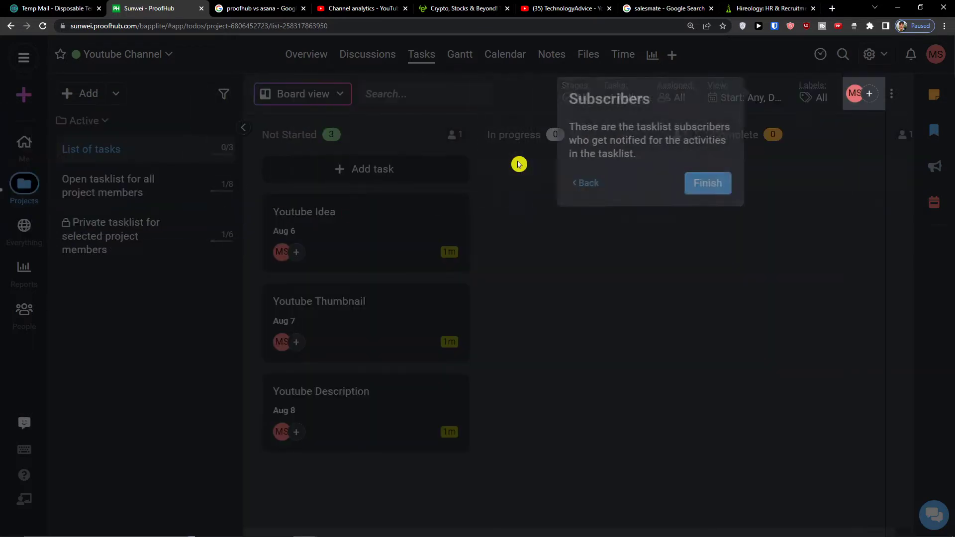
pyautogui.click(756, 188)
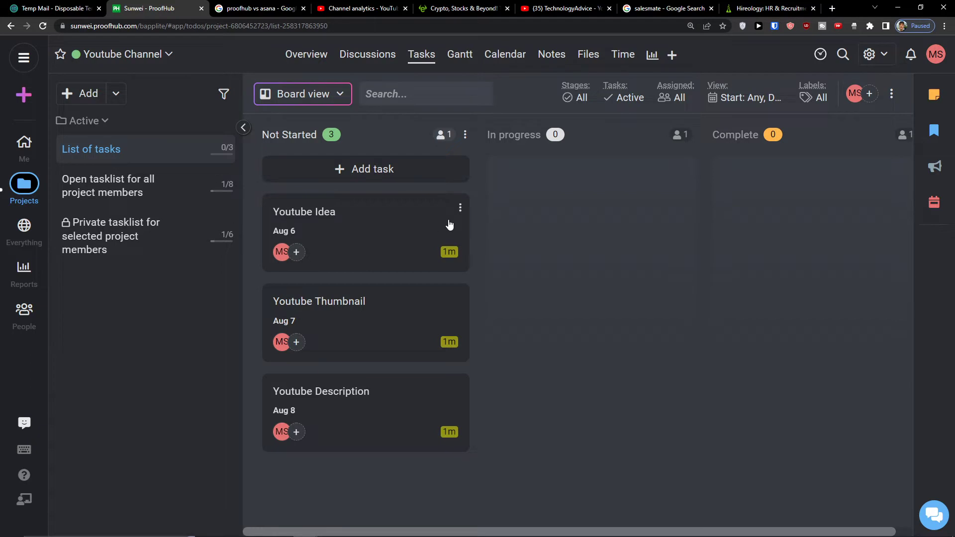
# Examine the quick-jump list of recent jumps, projects and people, and close it
pyautogui.hotkey('ctrl', '-')
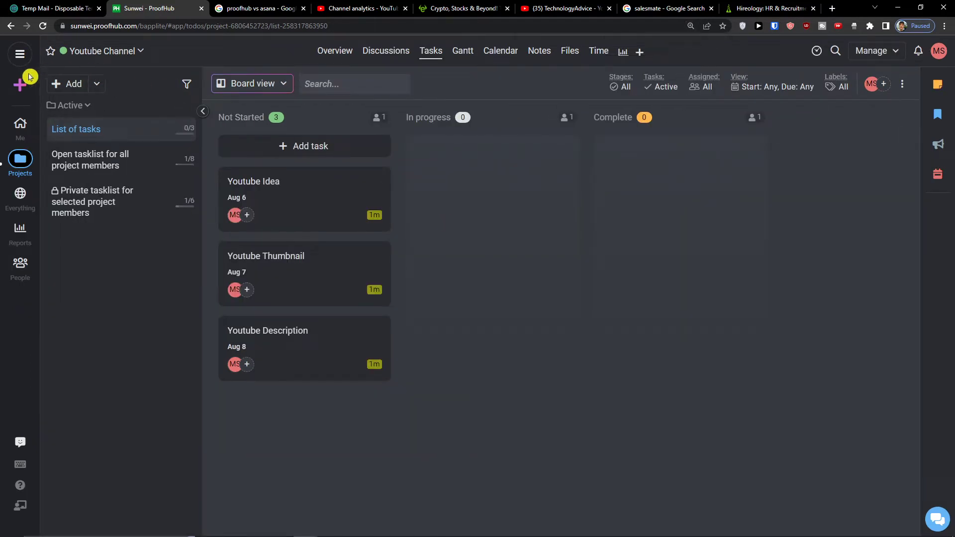
pyautogui.click(24, 56)
pyautogui.click(53, 85)
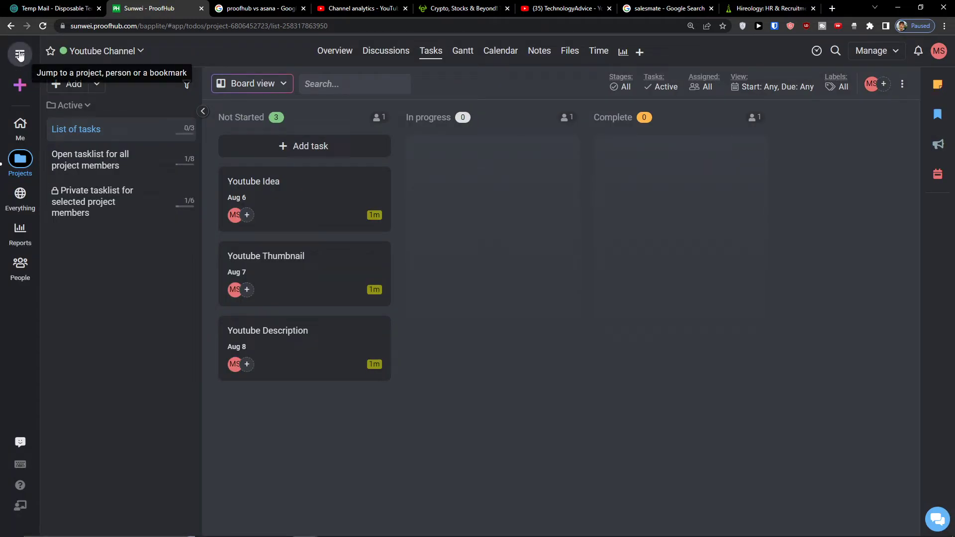
pyautogui.click(20, 55)
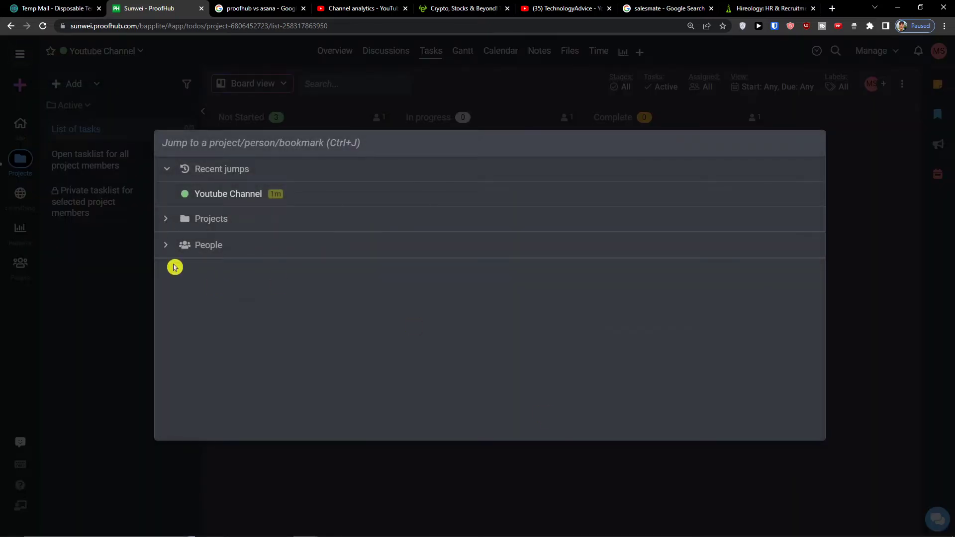
pyautogui.click(45, 156)
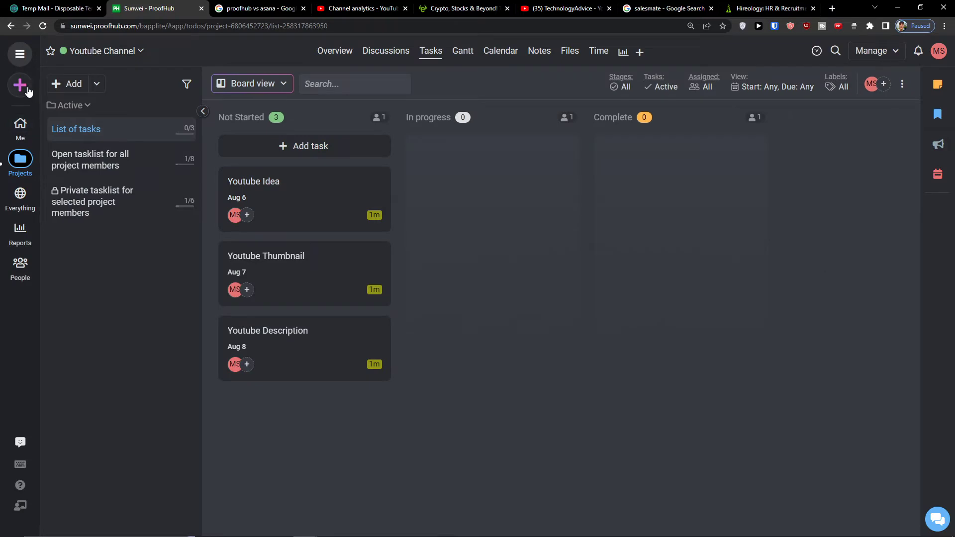
# Check the quick-add options, then open the Me home page and go through its introductory tour to the end
pyautogui.click(27, 91)
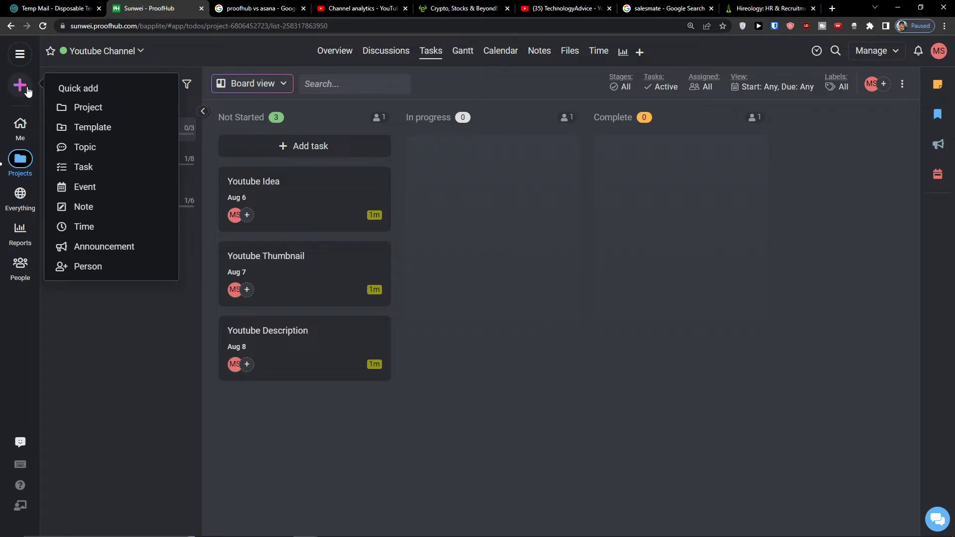
pyautogui.click(23, 125)
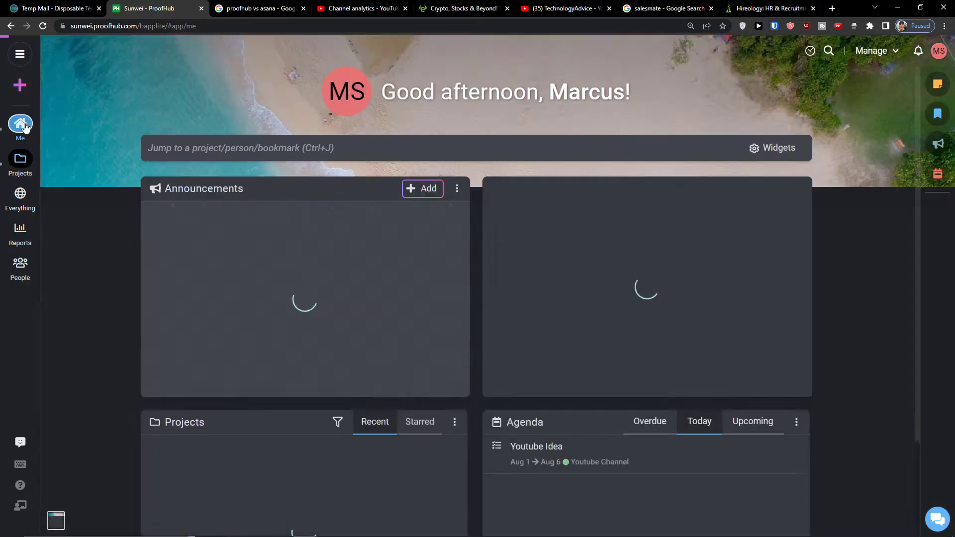
pyautogui.press('capslock')
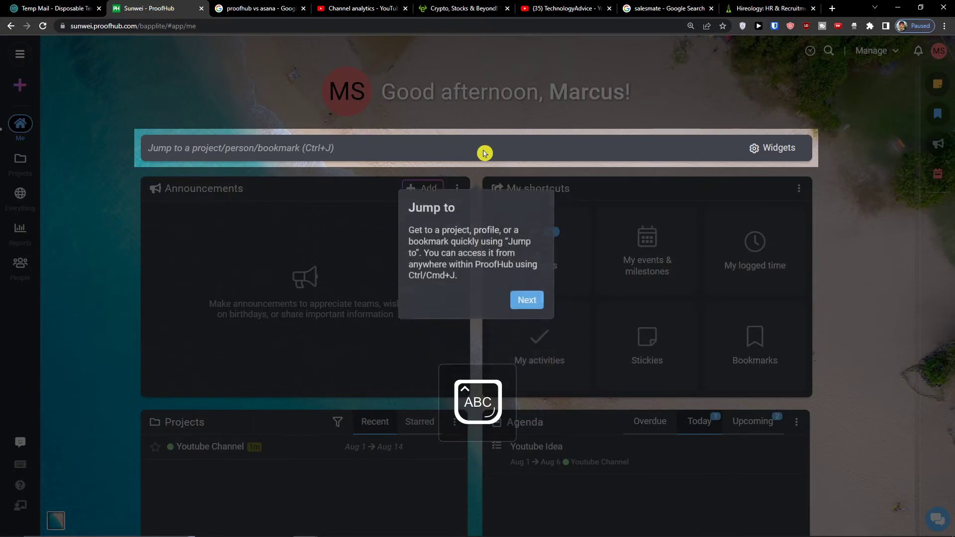
pyautogui.click(539, 293)
pyautogui.click(605, 262)
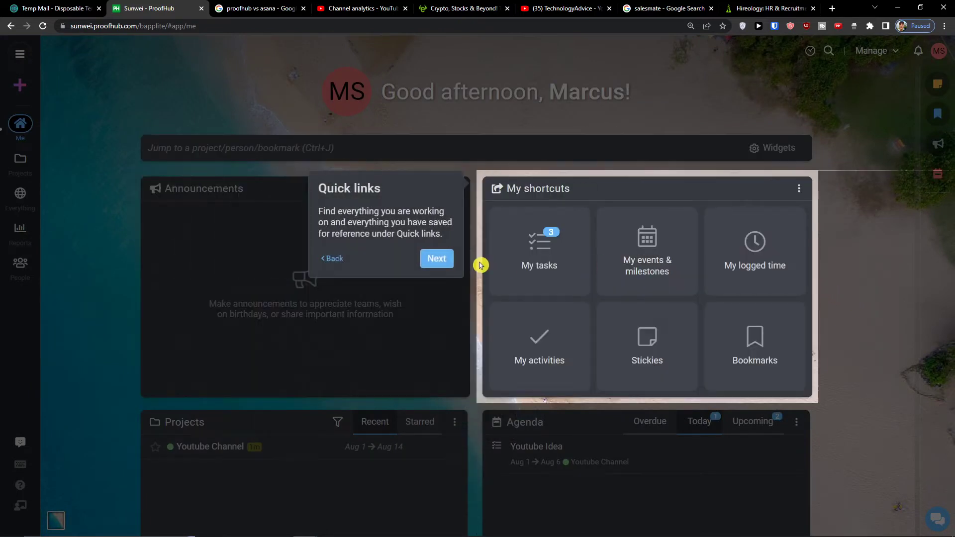
pyautogui.click(451, 263)
pyautogui.click(615, 388)
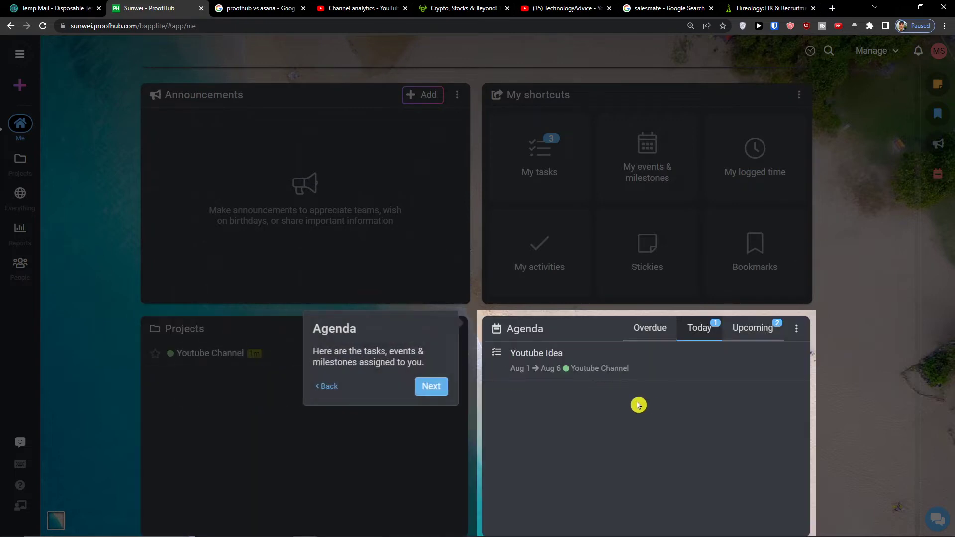
pyautogui.click(438, 383)
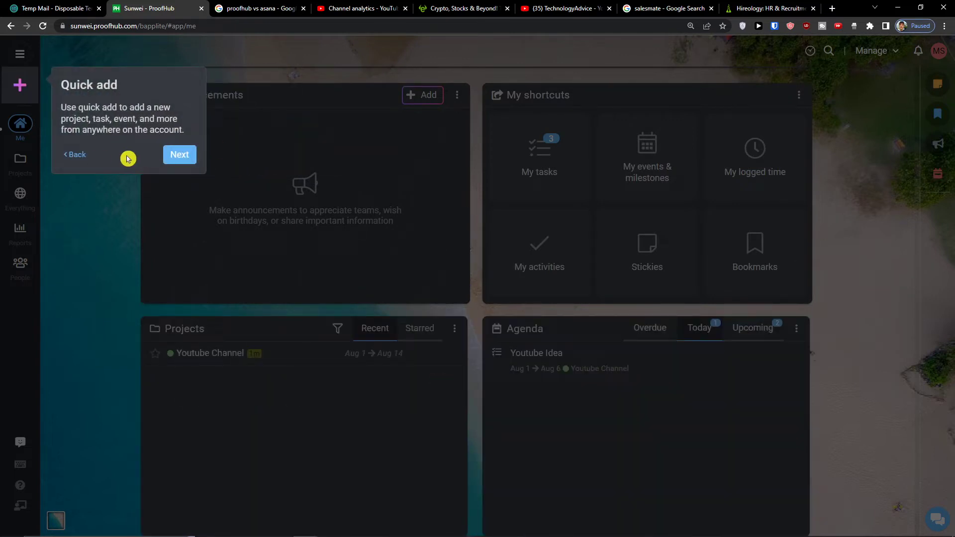
pyautogui.click(59, 152)
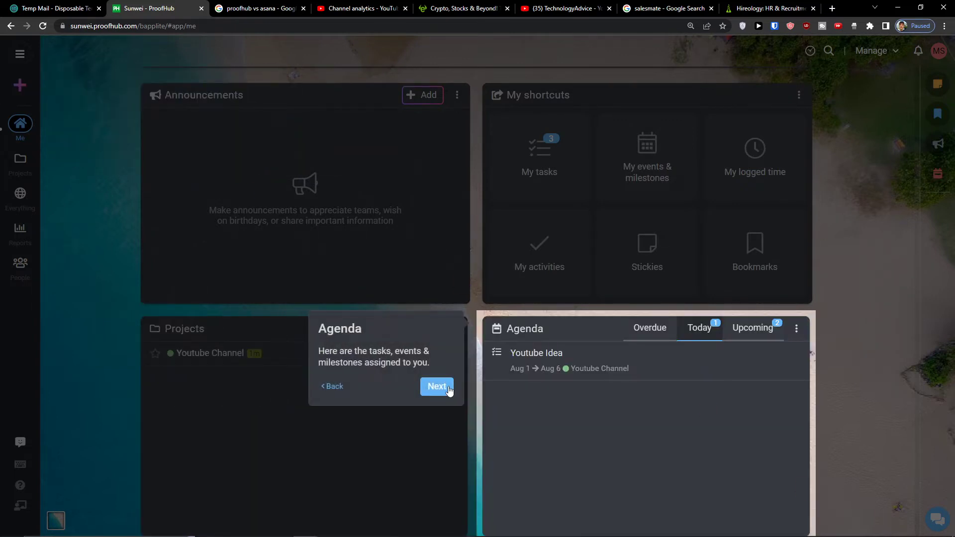
pyautogui.click(437, 385)
pyautogui.click(180, 154)
pyautogui.click(799, 134)
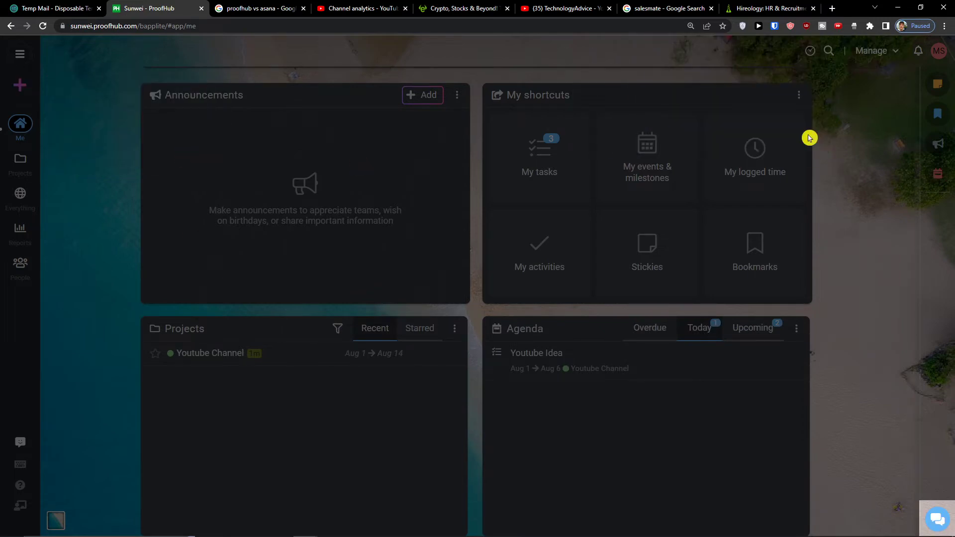
pyautogui.click(930, 455)
# Examine the home page's announcements, shortcuts, projects and agenda widgets
pyautogui.scroll(-2, 335, 390)
pyautogui.scroll(2, 315, 329)
pyautogui.scroll(-2, 477, 348)
pyautogui.scroll(2, 323, 363)
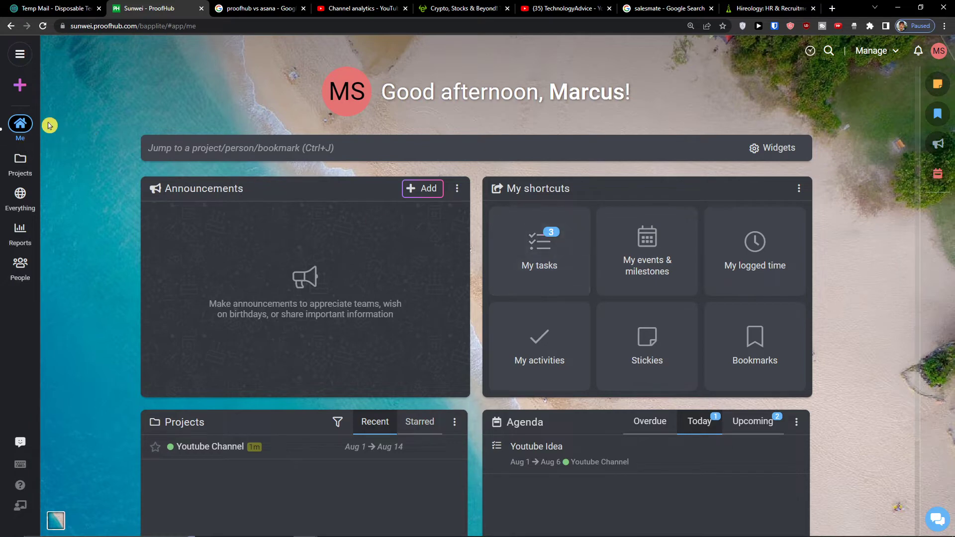
# Look through the Projects and Everything navigation options and view the list of available reports
pyautogui.click(31, 160)
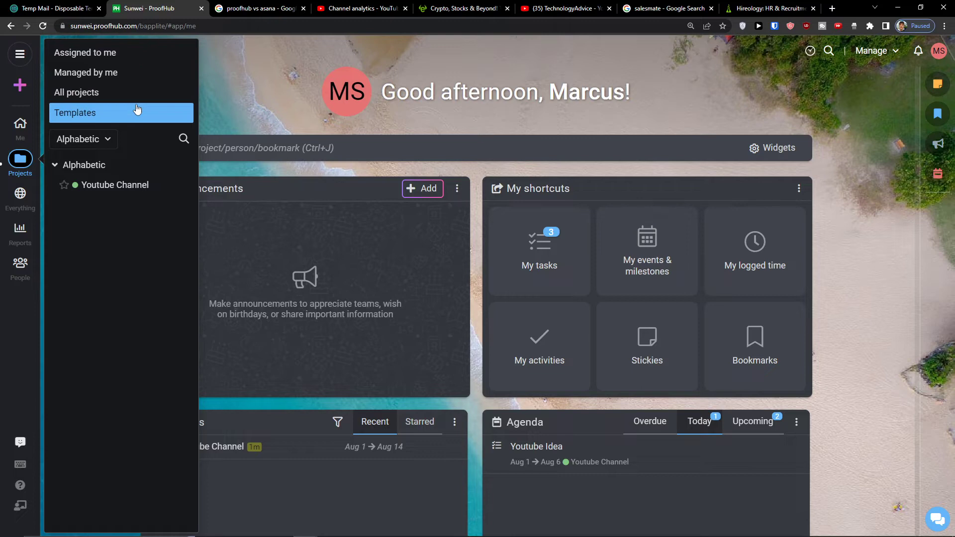
pyautogui.click(156, 143)
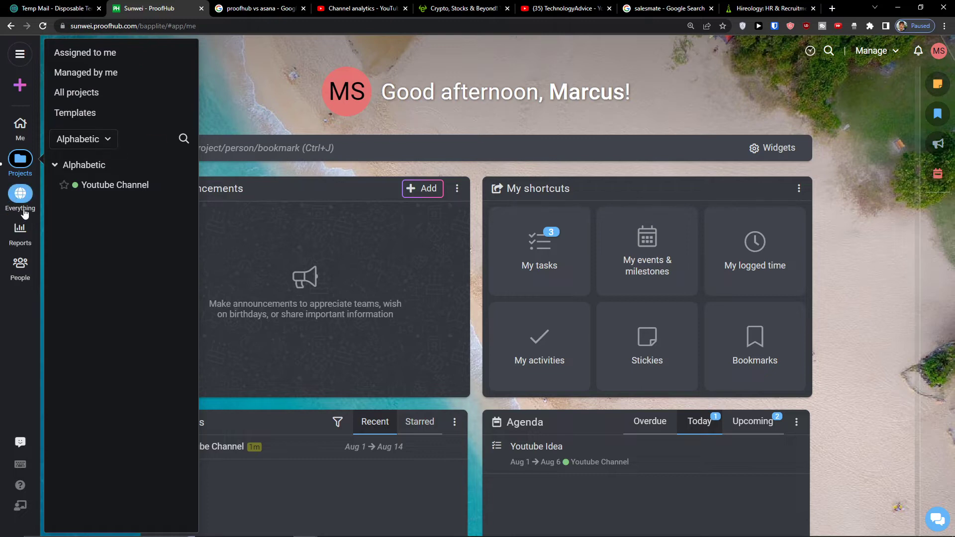
pyautogui.click(25, 195)
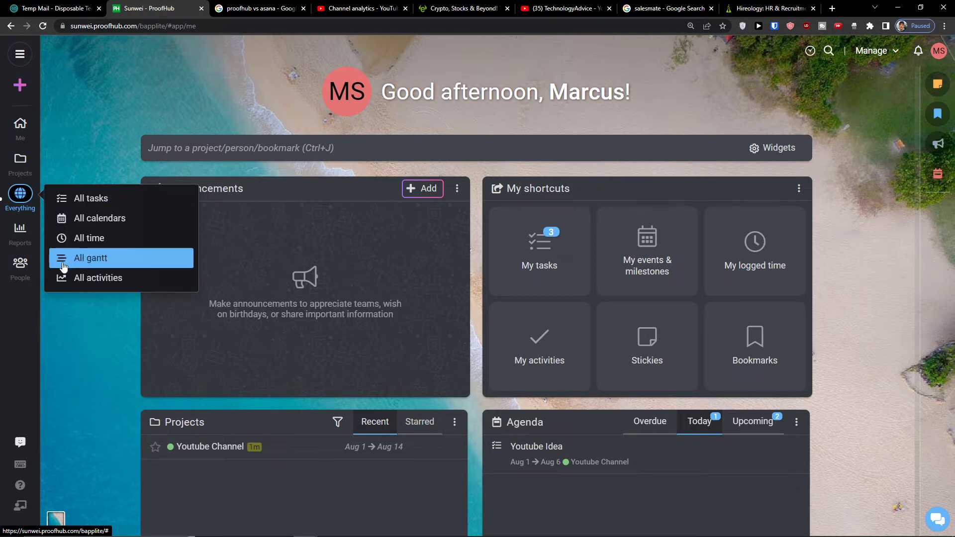
pyautogui.click(21, 229)
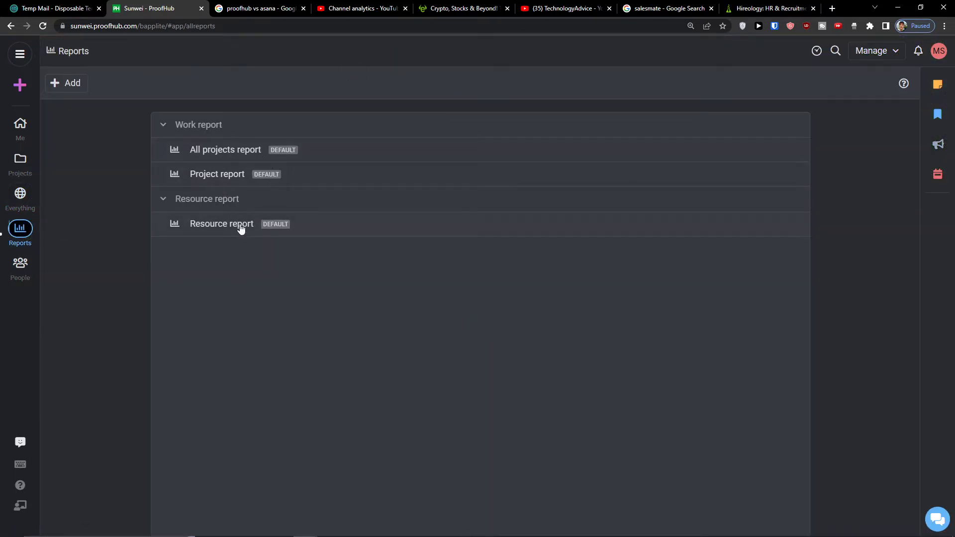
# Return to the Me home page and open the Youtube Channel project from the project list
pyautogui.click(24, 122)
pyautogui.click(24, 159)
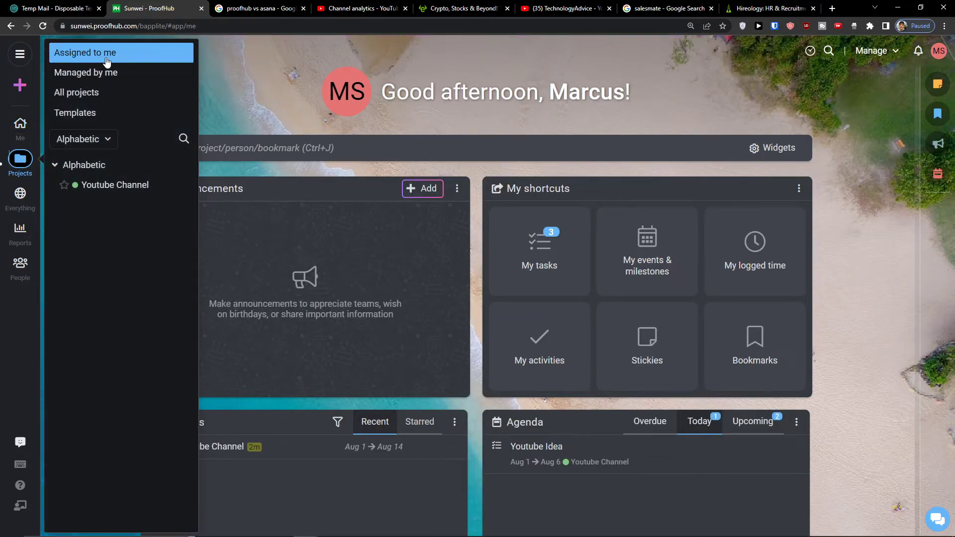
pyautogui.click(115, 185)
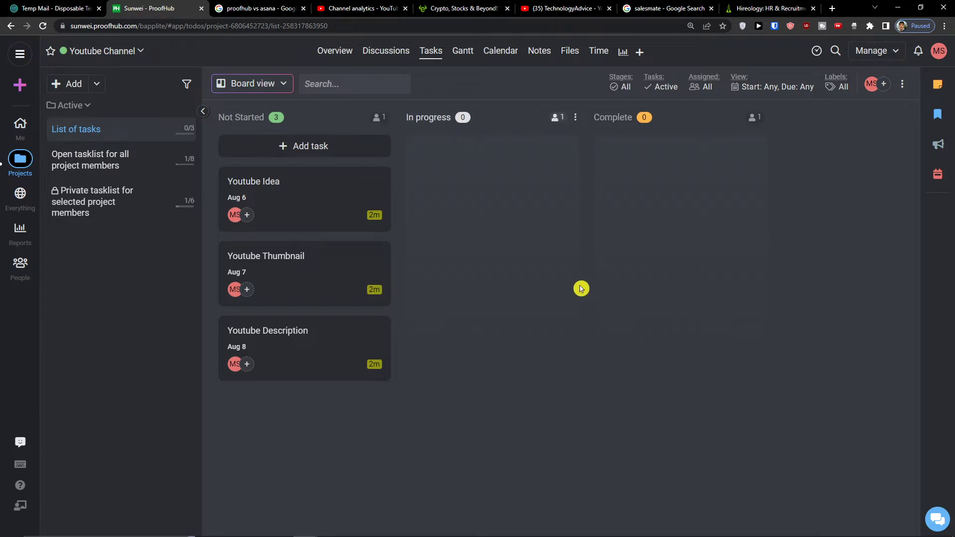
# Review the quick-add options and view the open tasklist for all project members before returning to List of tasks
pyautogui.click(20, 85)
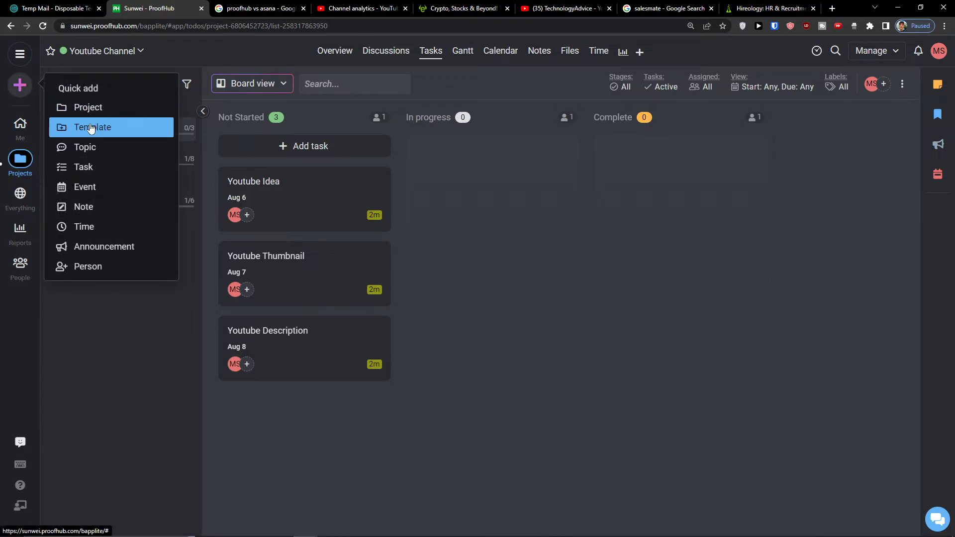
pyautogui.click(108, 335)
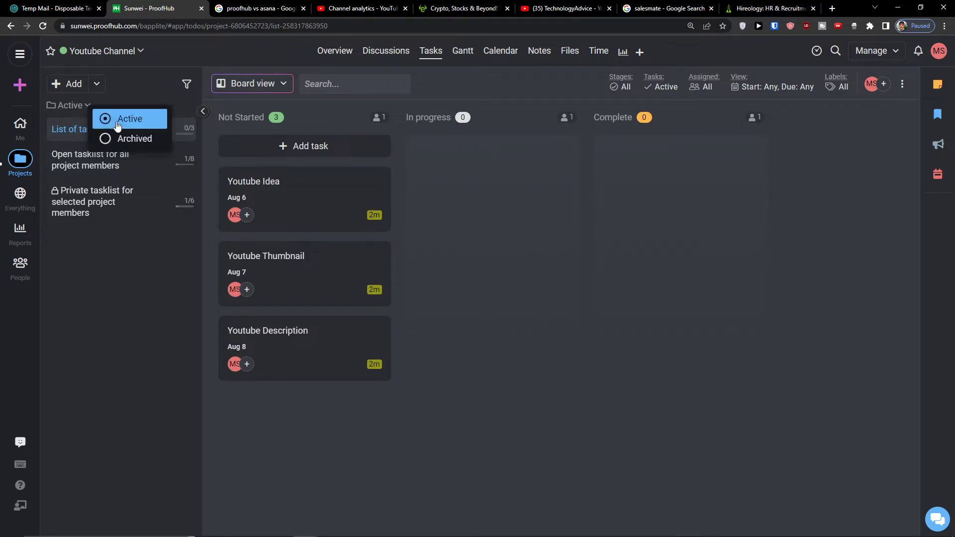
pyautogui.click(86, 165)
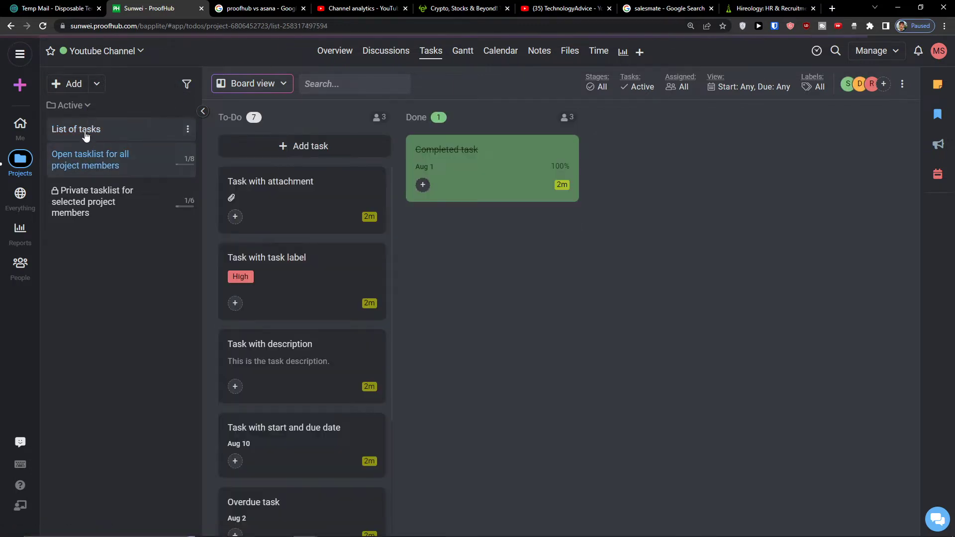
pyautogui.click(85, 134)
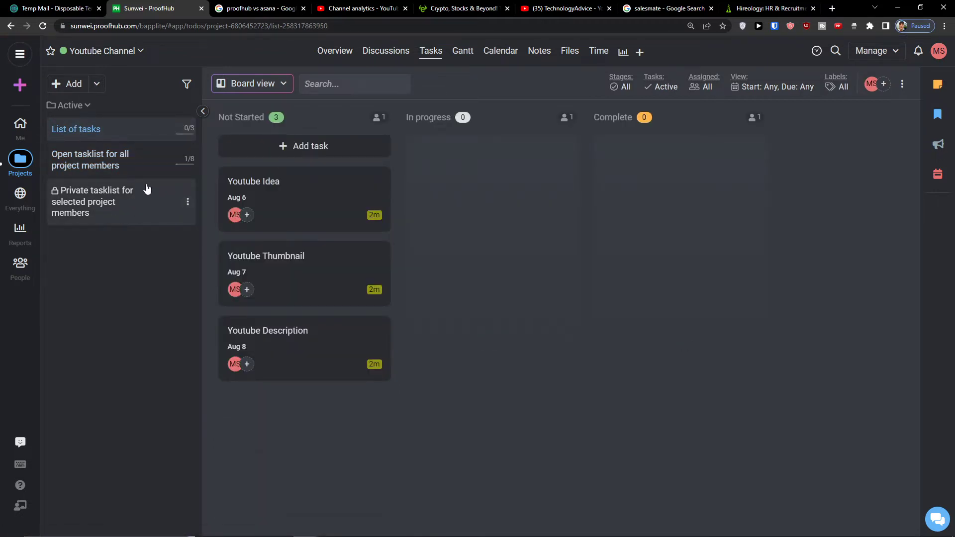
# Compare the table and board layouts of List of tasks and leave it in Table view
pyautogui.click(269, 91)
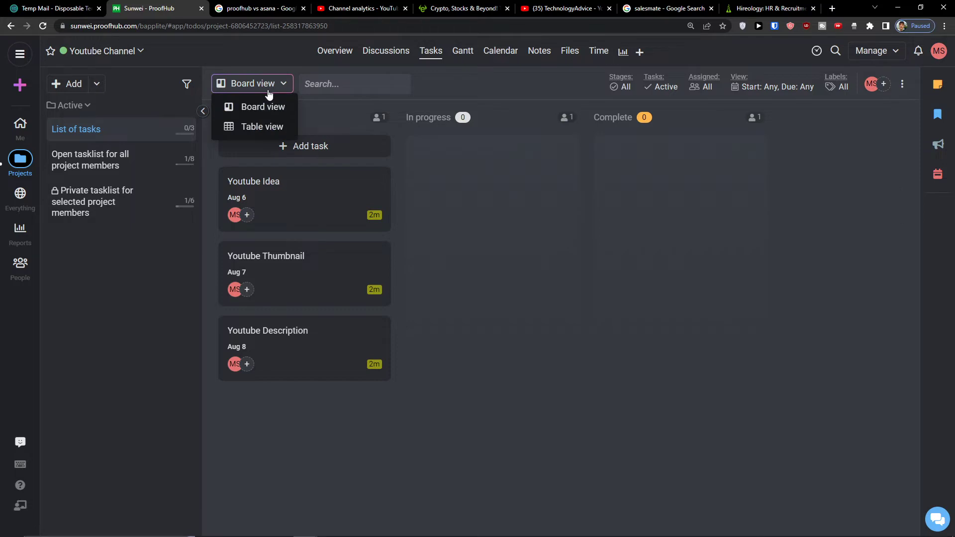
pyautogui.click(264, 125)
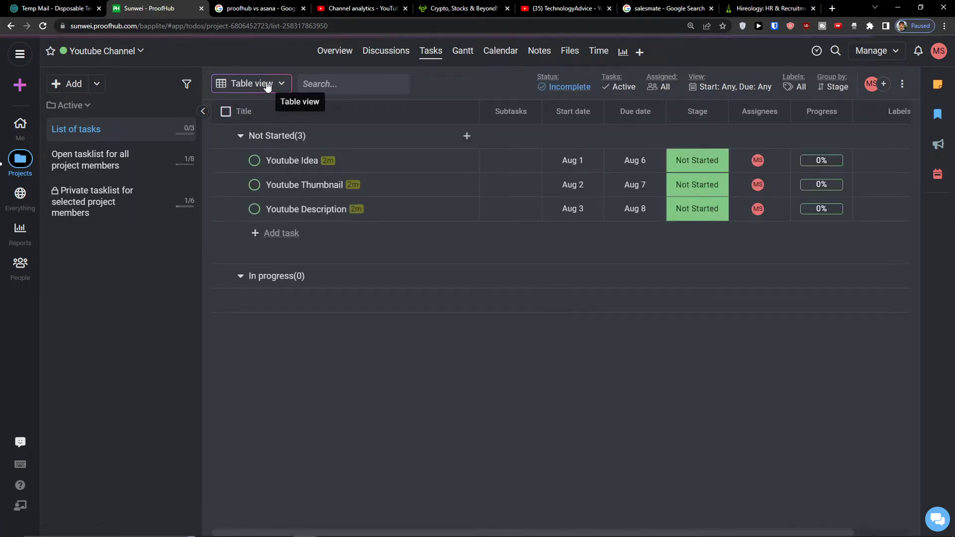
pyautogui.click(268, 86)
pyautogui.click(259, 103)
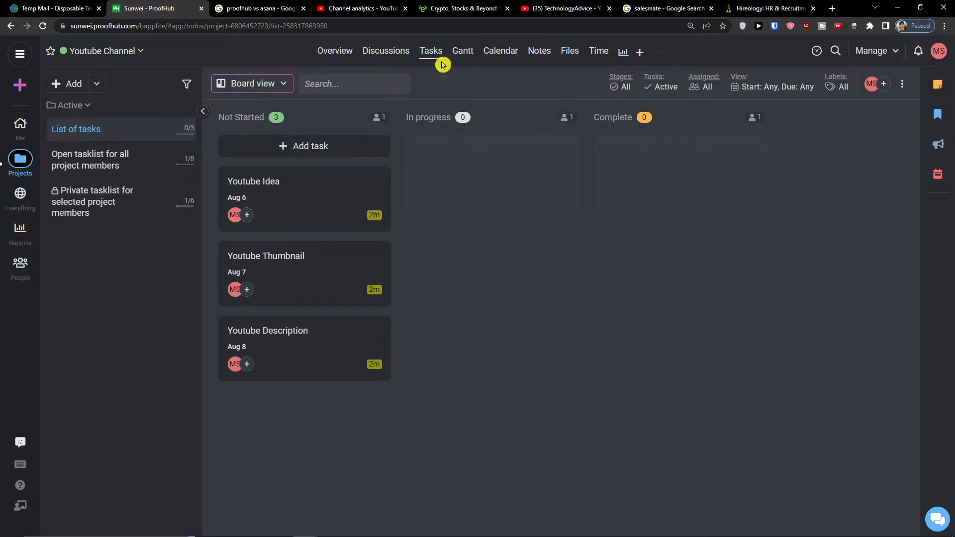
pyautogui.click(263, 84)
pyautogui.click(261, 122)
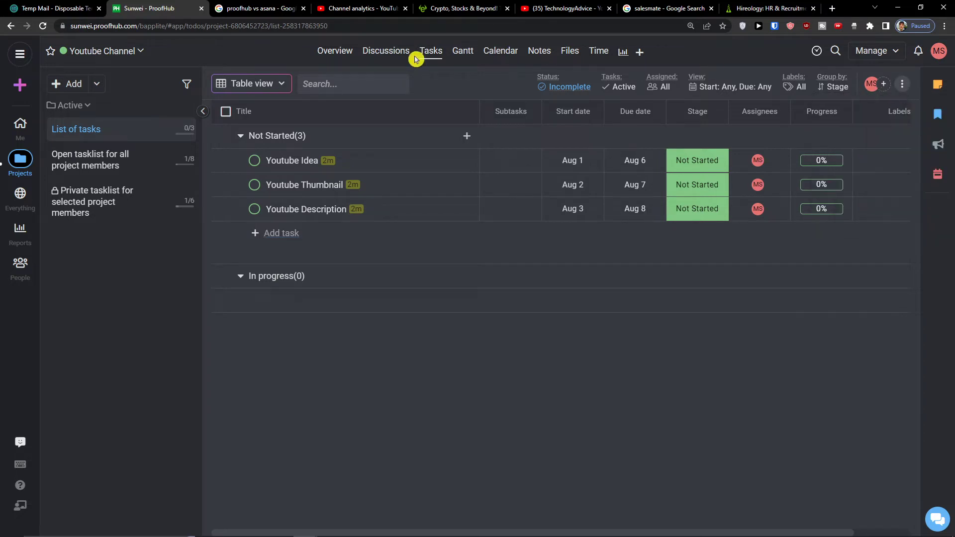
# Open the Youtube Channel project's Overview and go through its introductory tour to the end
pyautogui.click(335, 50)
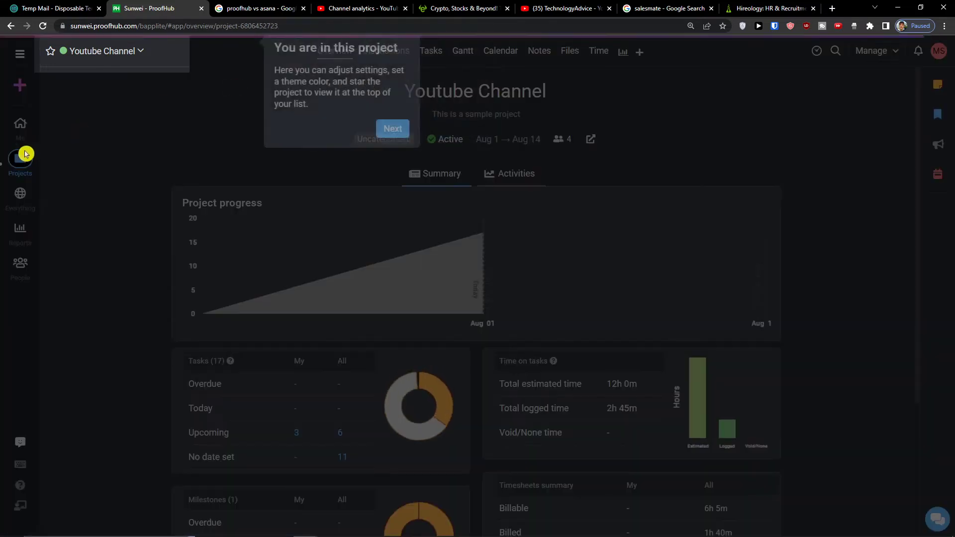
pyautogui.click(311, 129)
pyautogui.click(488, 293)
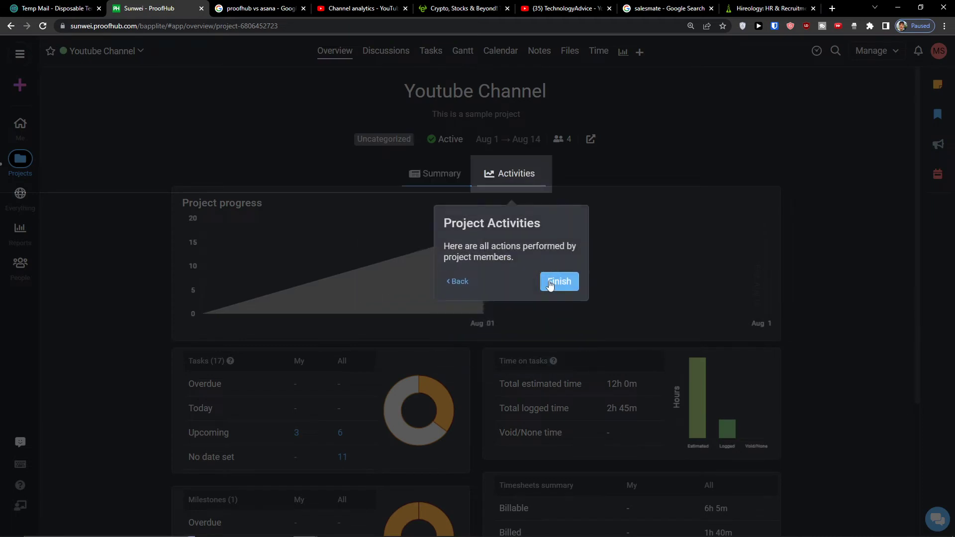
pyautogui.click(555, 281)
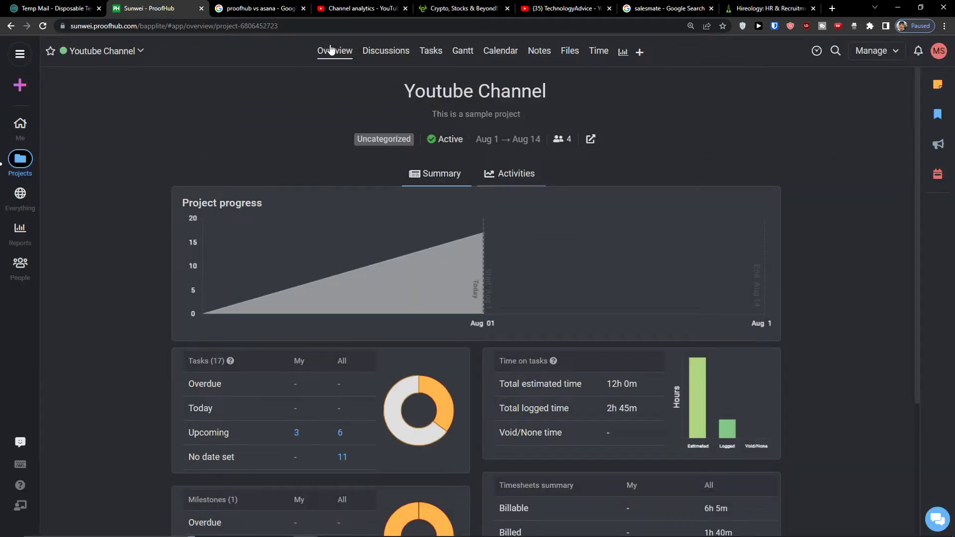
# Examine the project summary's progress chart, tasks, milestones, events, time on tasks and timesheets
pyautogui.click(402, 120)
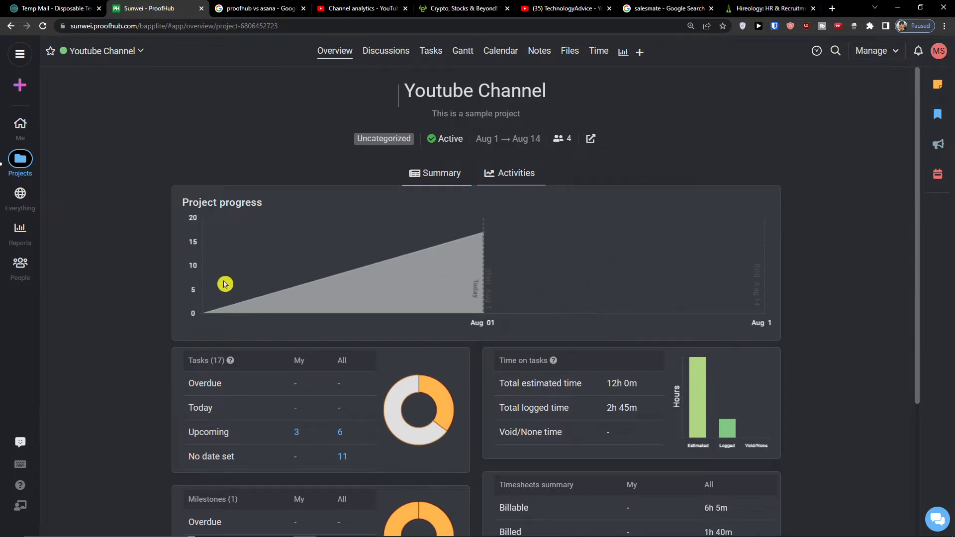
pyautogui.scroll(-2, 225, 284)
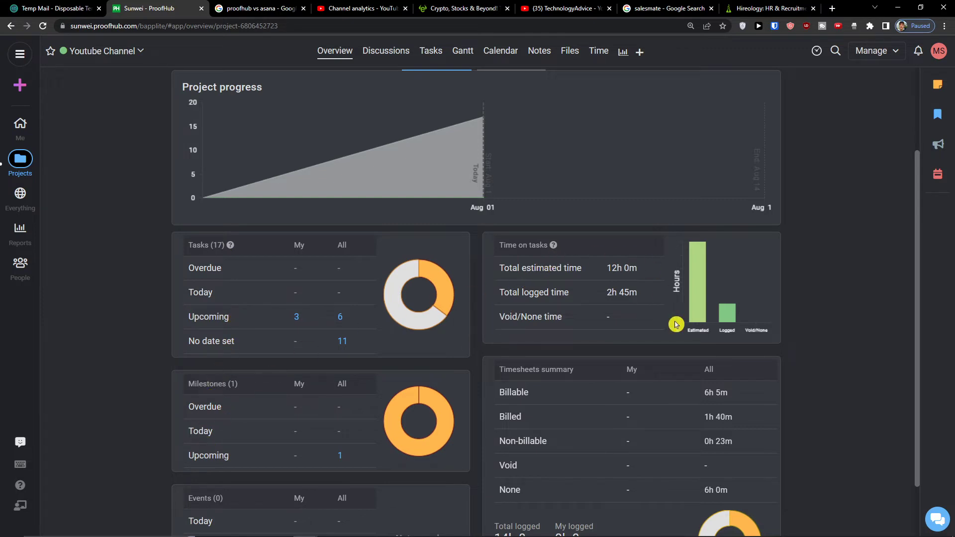
pyautogui.scroll(-1, 579, 292)
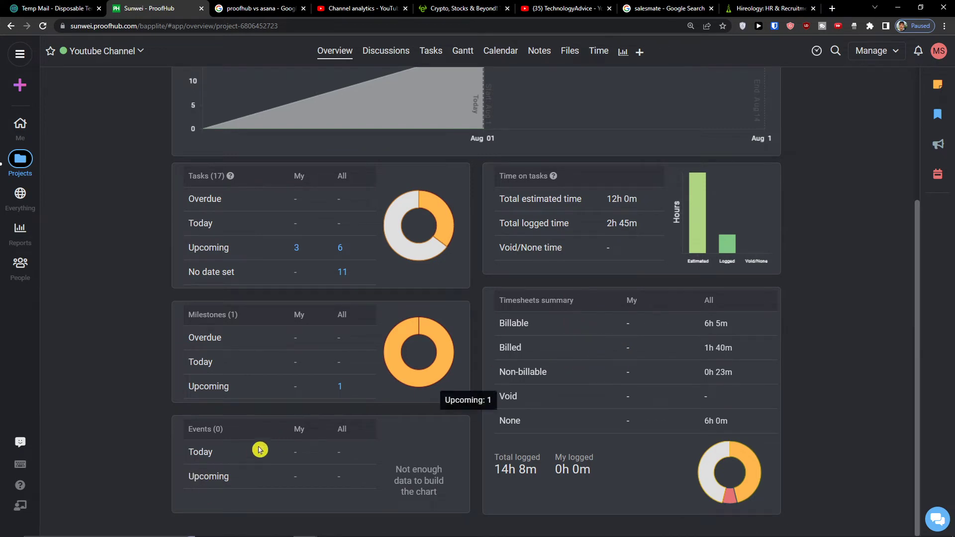
pyautogui.scroll(3, 259, 450)
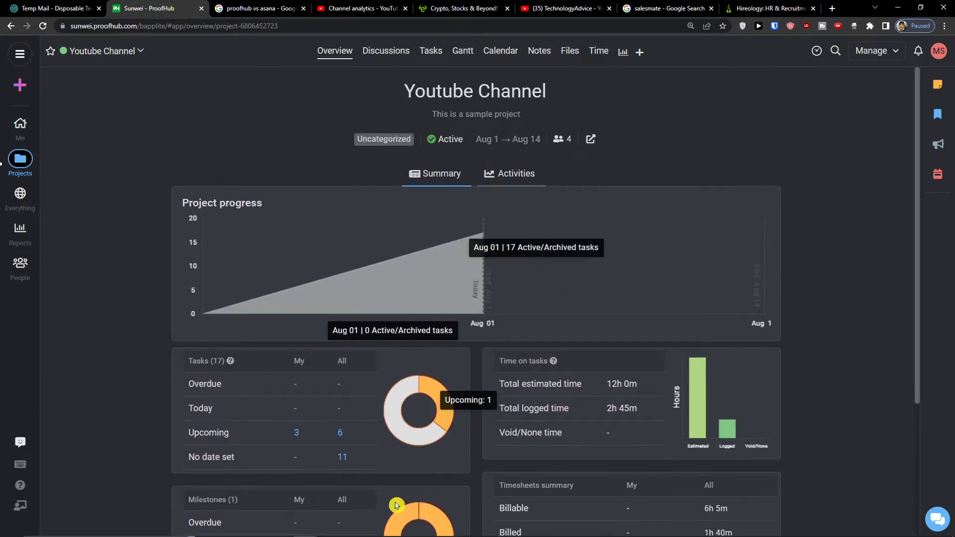
# Open the project's Discussions and go through the introductory tour of discussion topics to its end
pyautogui.click(386, 52)
pyautogui.click(436, 165)
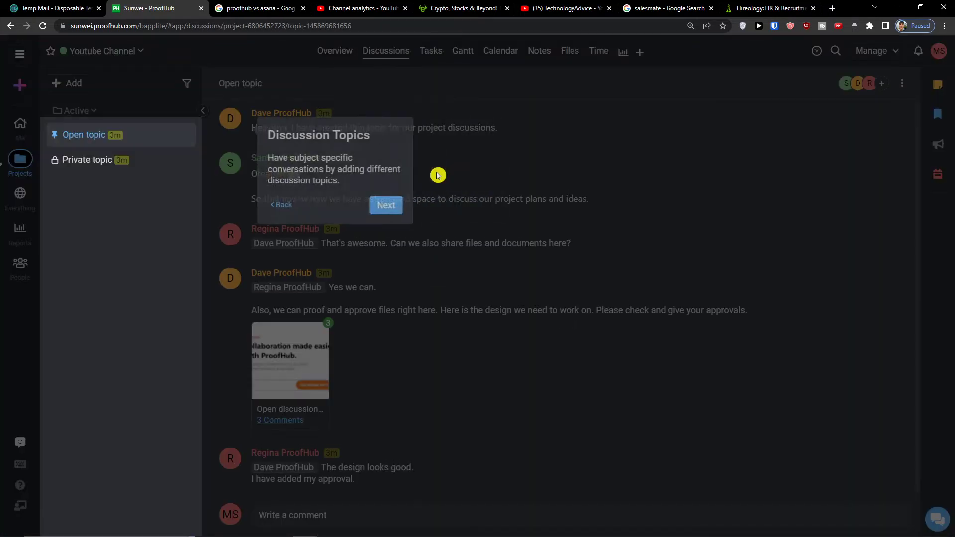
pyautogui.click(343, 206)
pyautogui.click(640, 452)
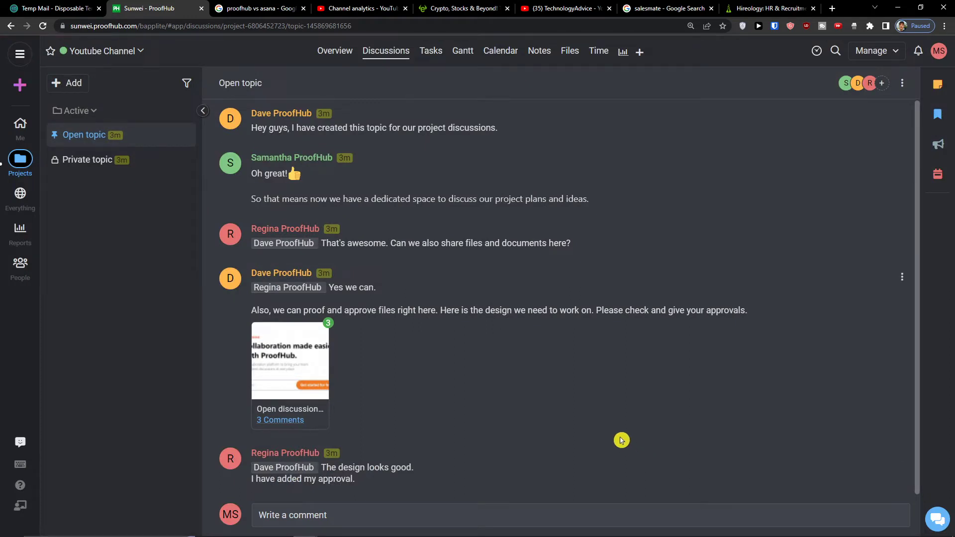
# Open the project's Gantt chart and go through its introductory tour to the end
pyautogui.click(432, 57)
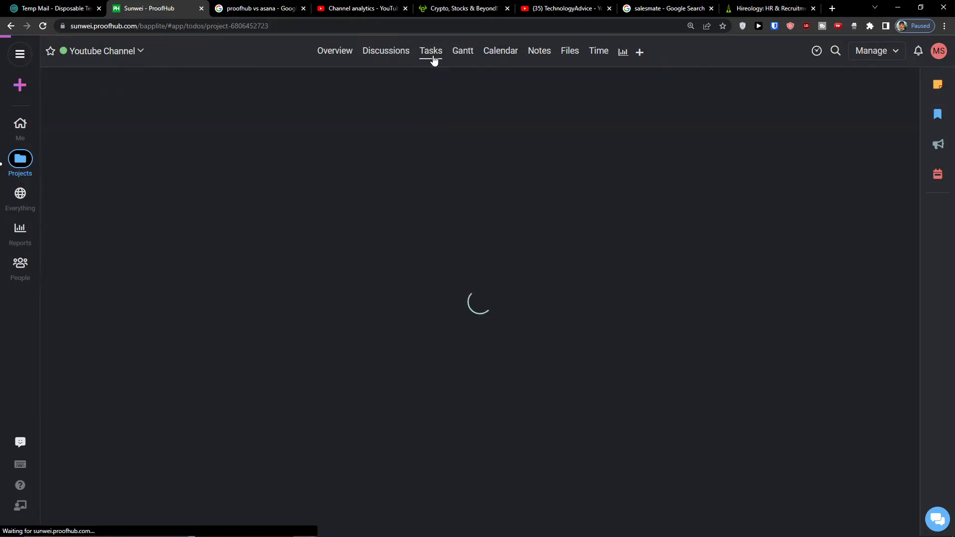
pyautogui.click(459, 57)
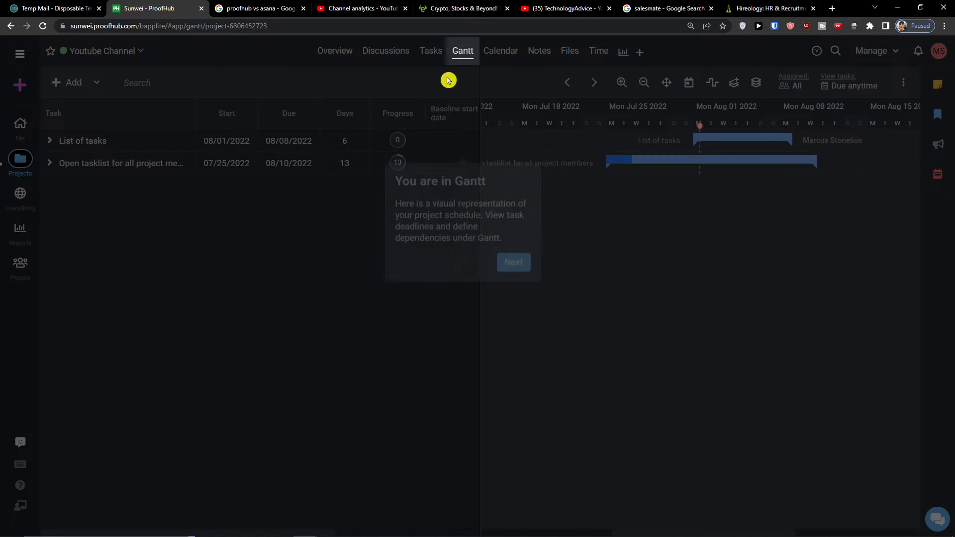
pyautogui.click(514, 178)
pyautogui.click(626, 169)
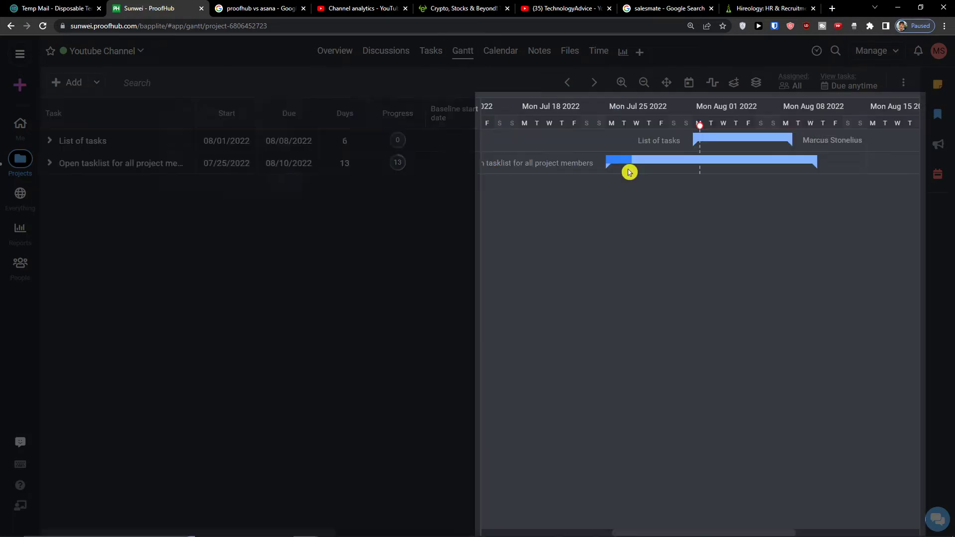
pyautogui.click(447, 183)
pyautogui.click(675, 186)
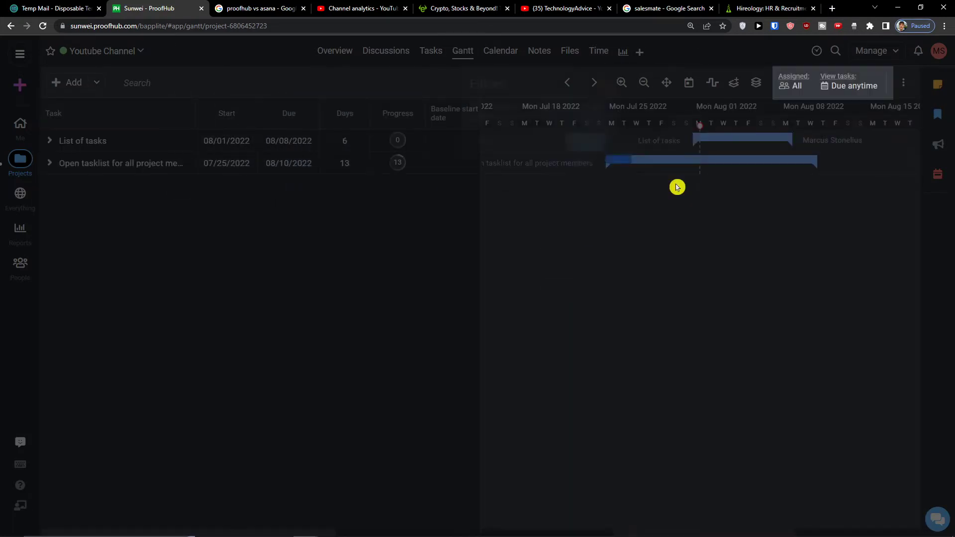
pyautogui.click(732, 148)
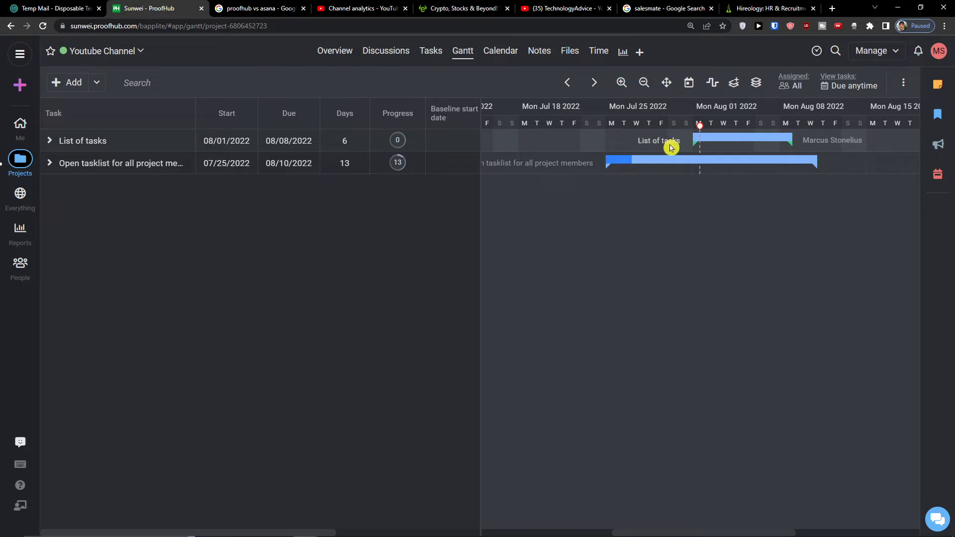
# Expand List of tasks in the Gantt chart and set Youtube Idea and Youtube Thumbnail to In progress
pyautogui.click(49, 142)
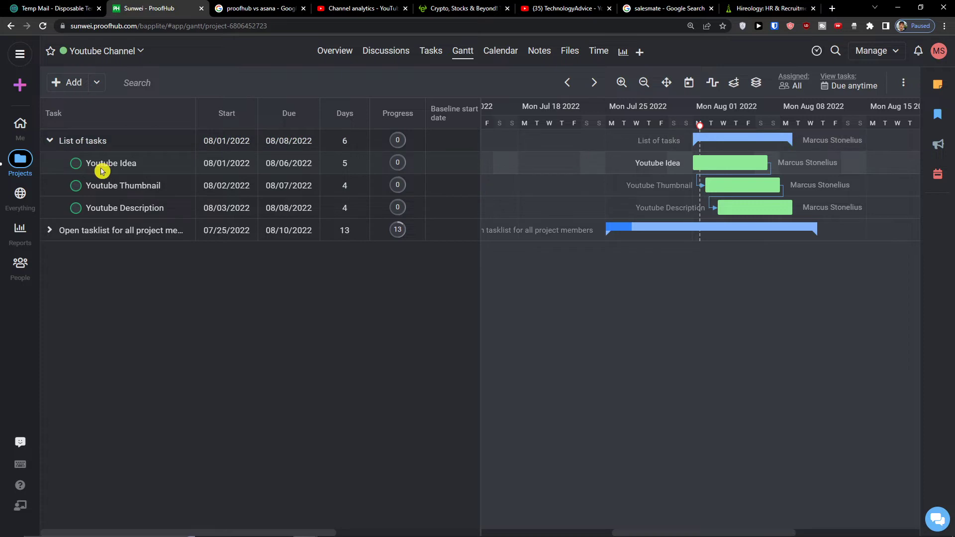
pyautogui.click(74, 169)
pyautogui.click(101, 219)
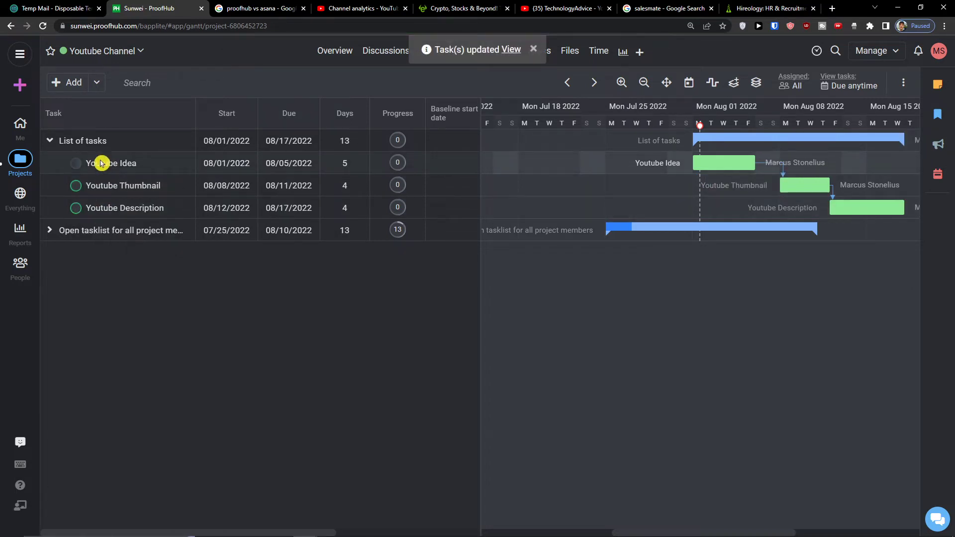
pyautogui.click(76, 185)
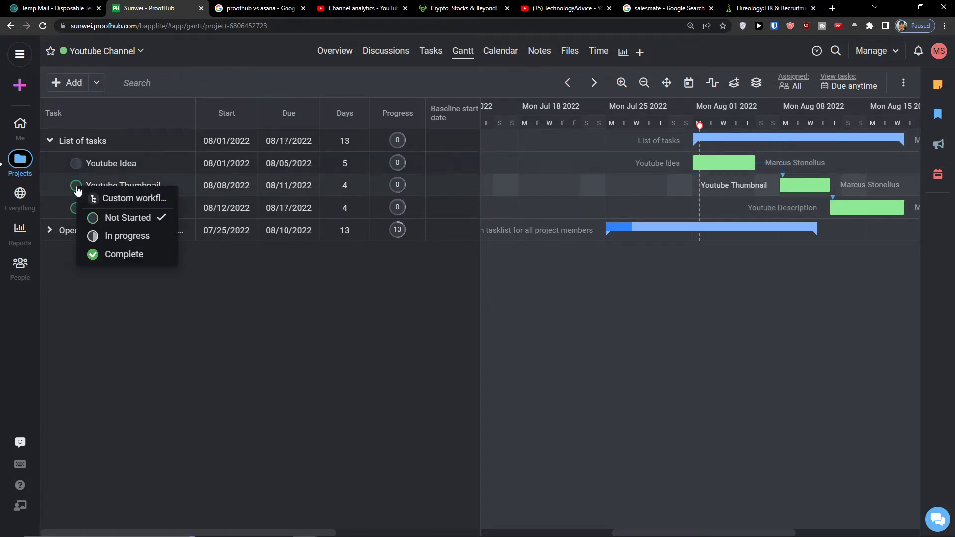
pyautogui.click(124, 236)
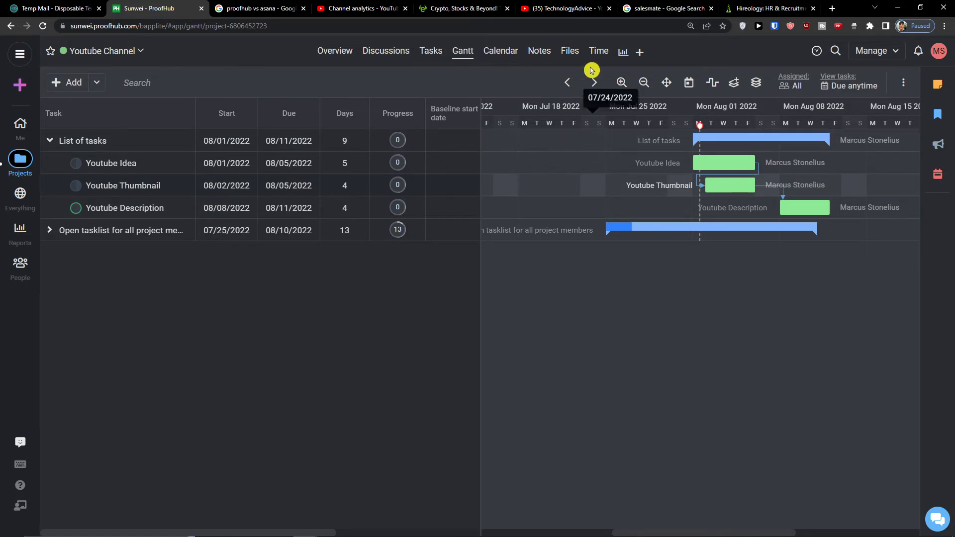
# Open the project's Calendar and go through its introductory tour to the end
pyautogui.click(490, 59)
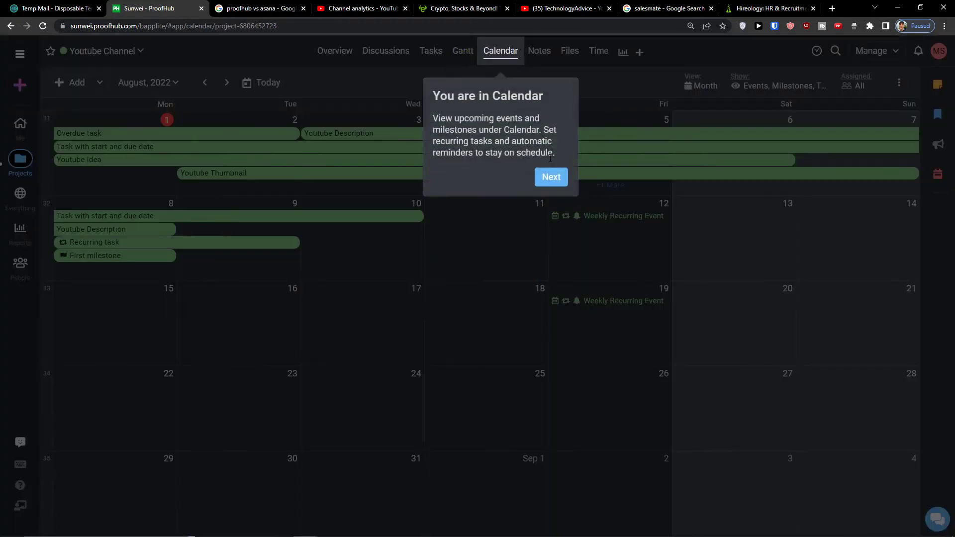
pyautogui.click(551, 177)
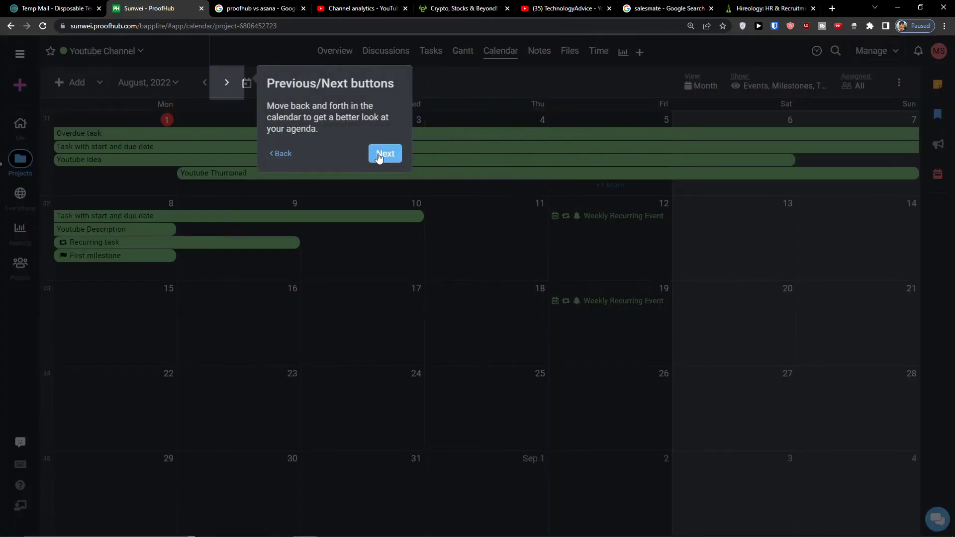
pyautogui.click(382, 155)
pyautogui.click(681, 142)
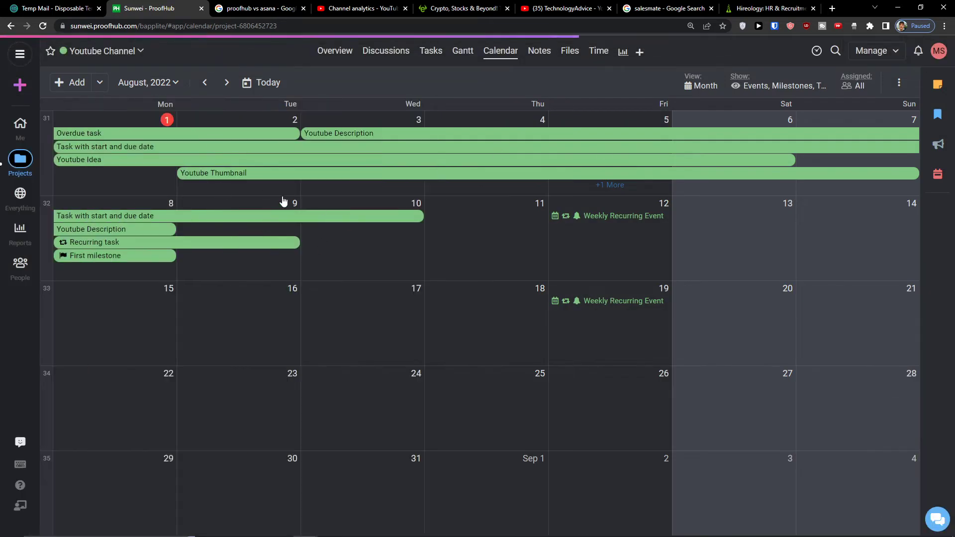
# Examine the calendar's options for adding items and its month navigation, ending on today's date
pyautogui.click(100, 84)
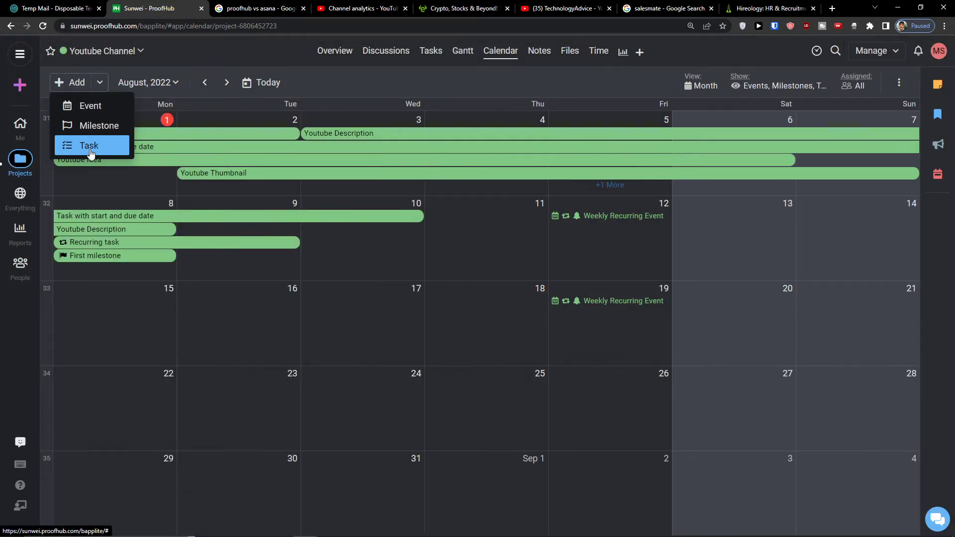
pyautogui.click(226, 82)
pyautogui.click(204, 82)
pyautogui.click(147, 82)
pyautogui.click(256, 82)
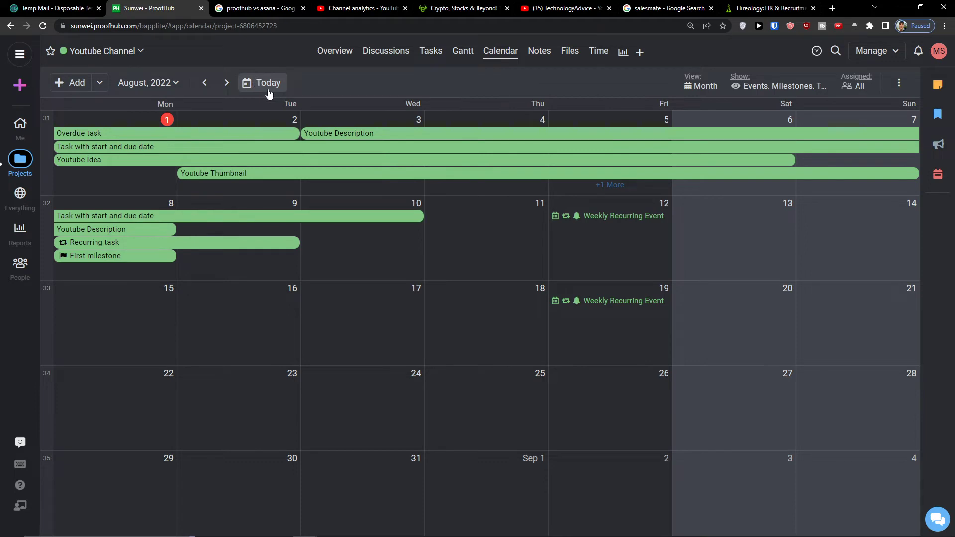
# Compare the calendar's Week and Day views and return it to Month view
pyautogui.click(699, 87)
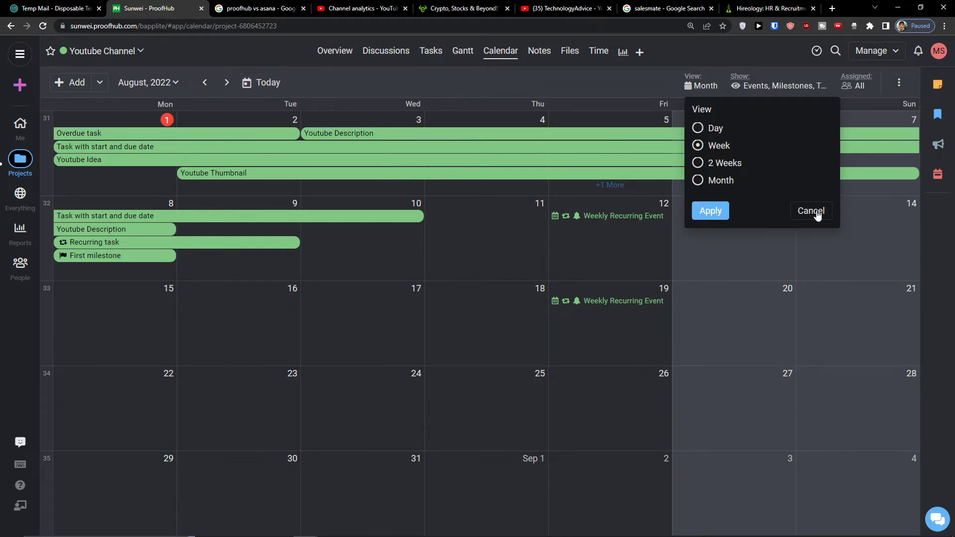
pyautogui.click(716, 214)
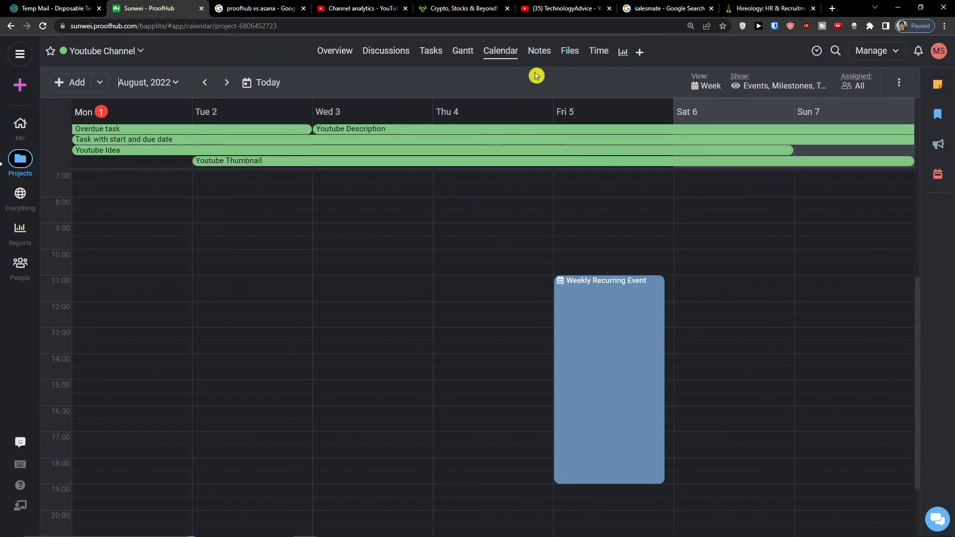
pyautogui.click(698, 76)
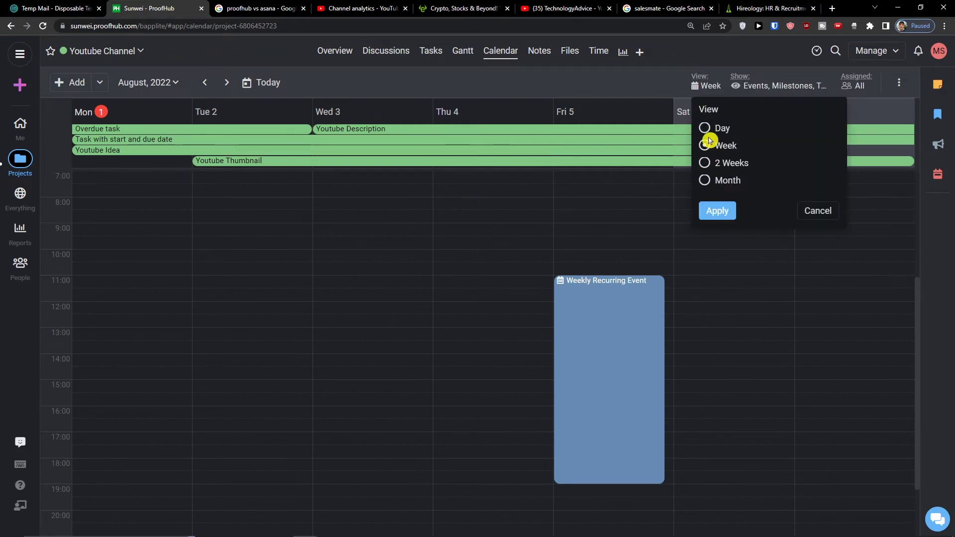
pyautogui.click(723, 208)
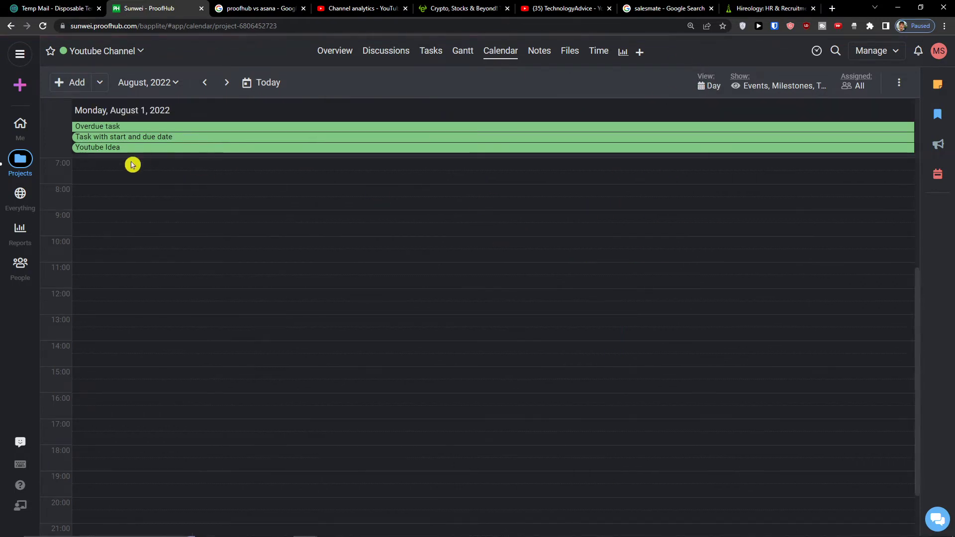
pyautogui.click(709, 83)
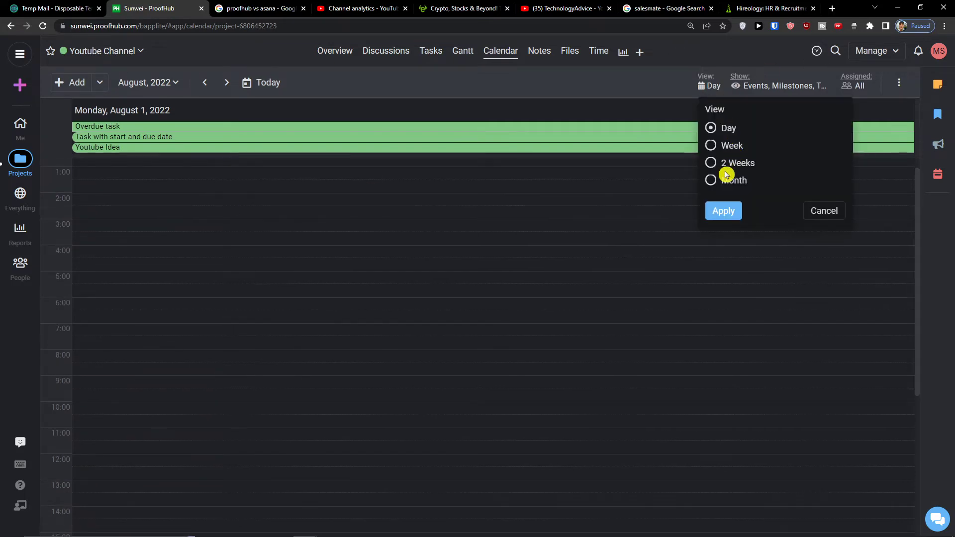
pyautogui.click(711, 182)
pyautogui.click(723, 210)
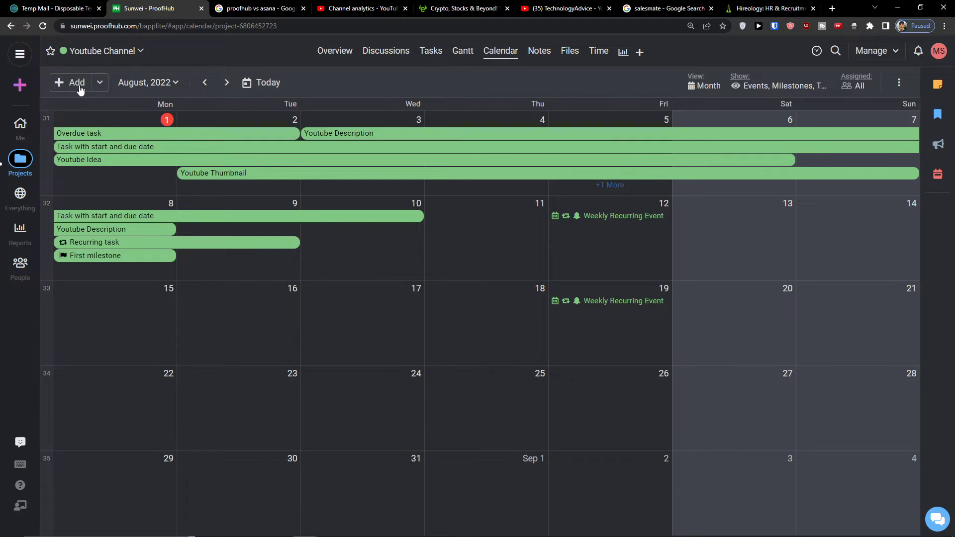
# Add an all-day event titled YOUTUBE EVENT on 08/01/2022 with the description "event description"
pyautogui.click(104, 82)
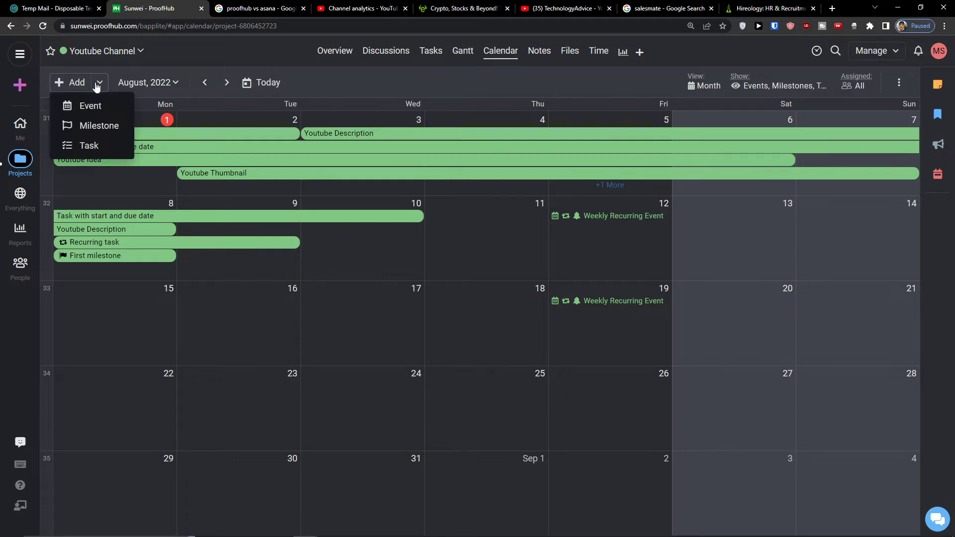
pyautogui.click(104, 116)
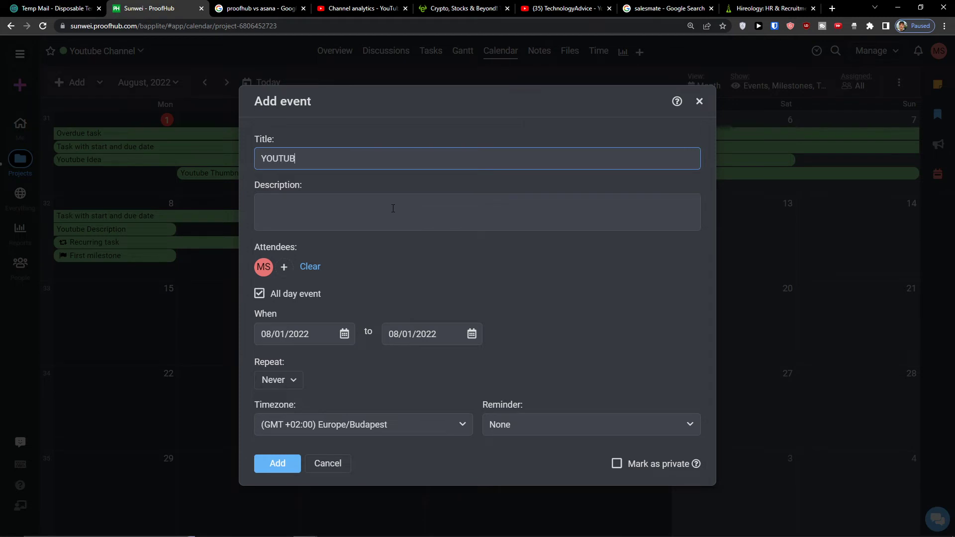
pyautogui.press('capslock')
pyautogui.click(380, 198)
pyautogui.write('event description')
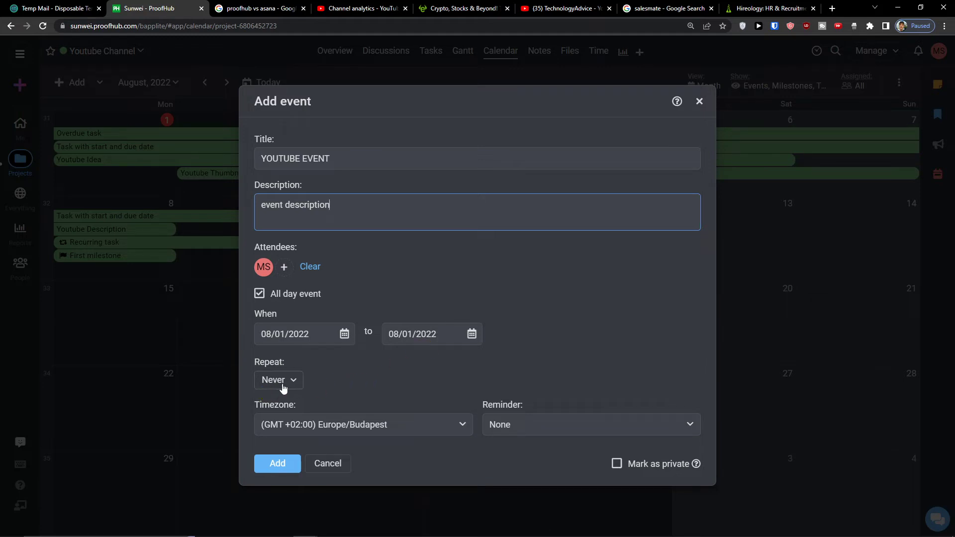
pyautogui.click(281, 462)
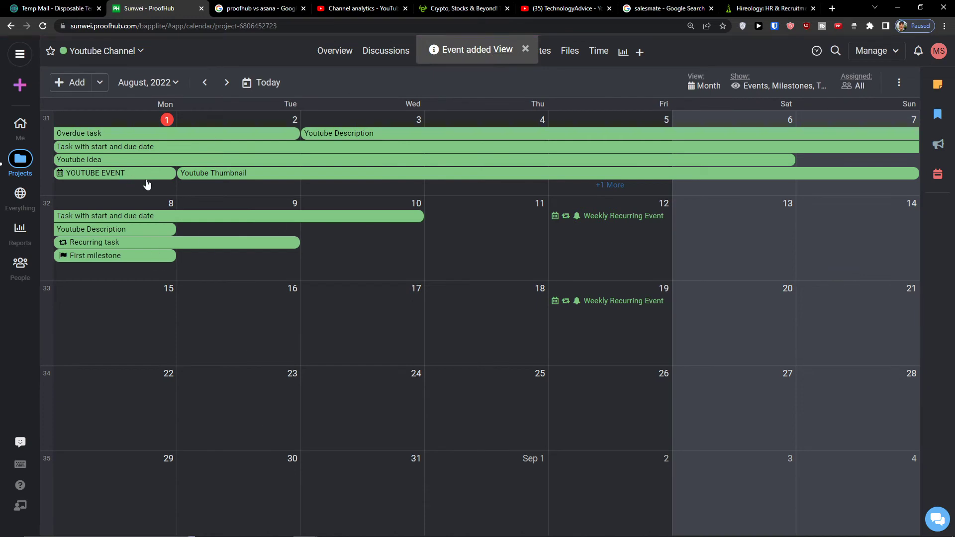
# Add a milestone titled "youtube mileston" due 08/01/2022 with the description "youtube channel mileston"
pyautogui.click(100, 82)
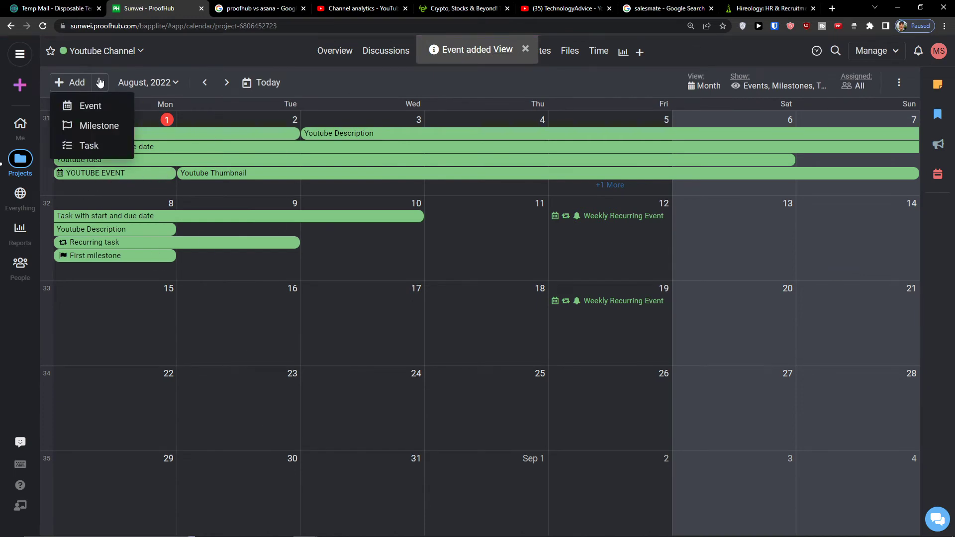
pyautogui.click(113, 130)
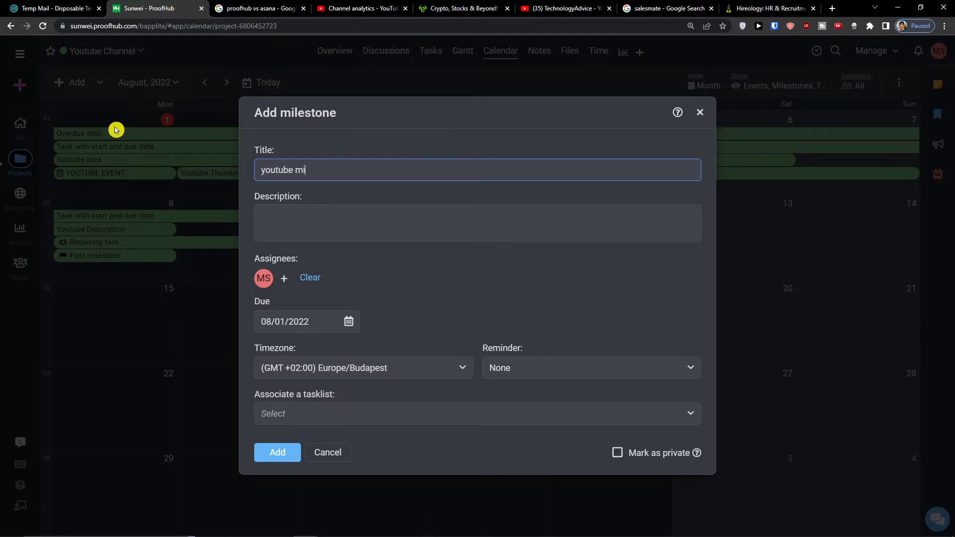
pyautogui.write('on')
pyautogui.press('Tab')
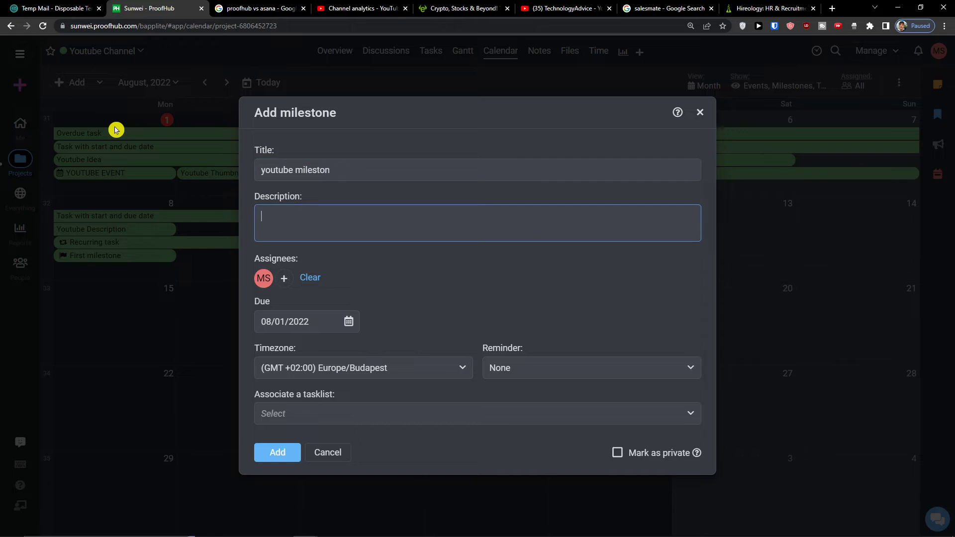
pyautogui.write('youtube channel mileston')
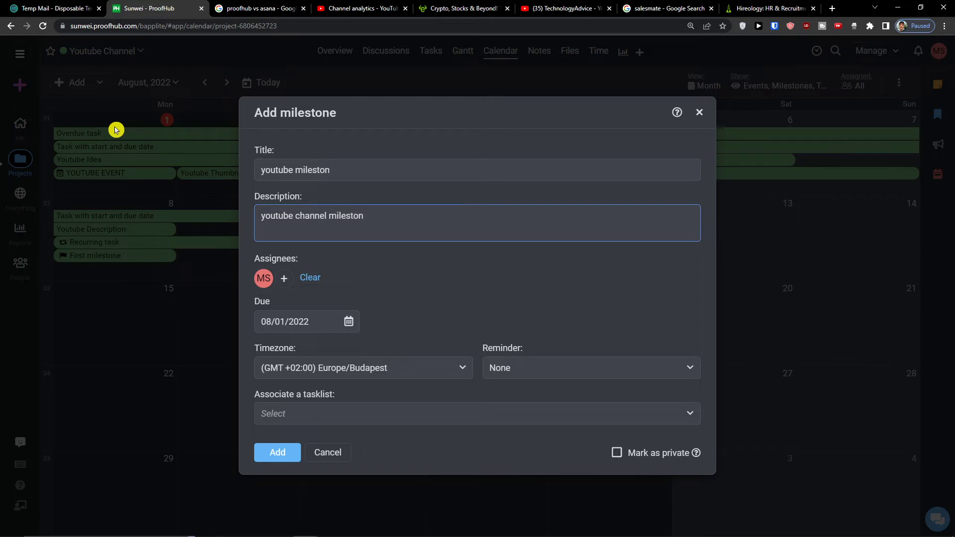
pyautogui.click(356, 342)
pyautogui.click(265, 458)
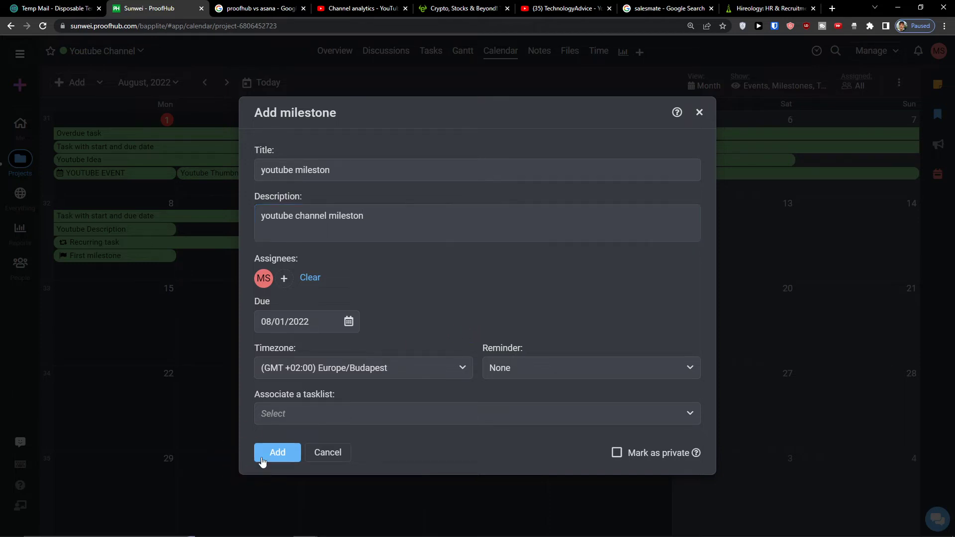
# View all calendar items for August 1 and the new milestone's details, and close the day's list
pyautogui.click(115, 185)
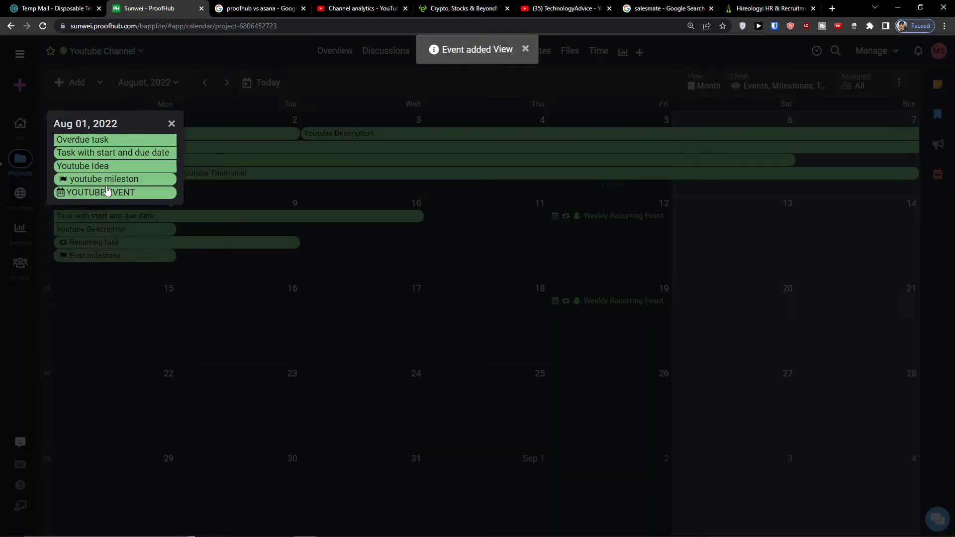
pyautogui.moveTo(131, 183)
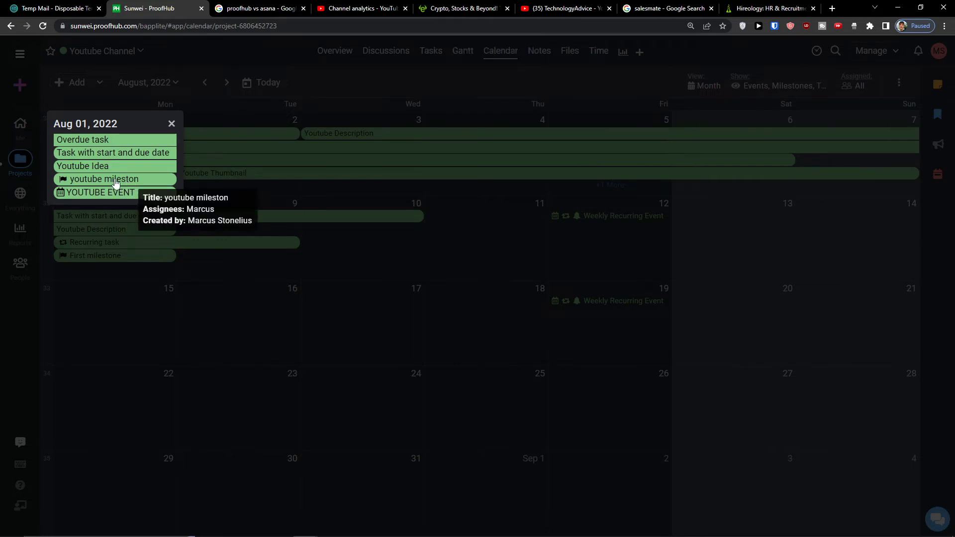
pyautogui.click(171, 123)
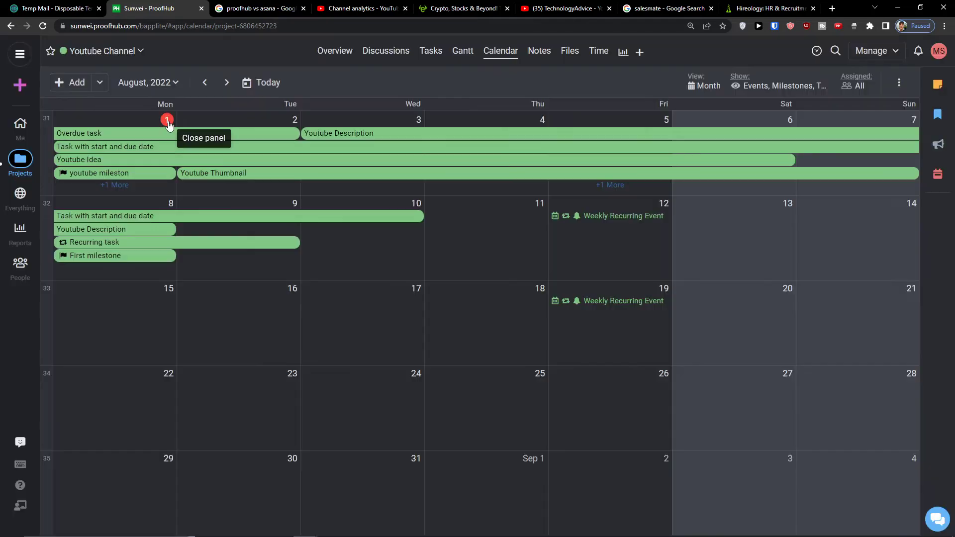
pyautogui.click(63, 89)
pyautogui.click(699, 101)
pyautogui.click(101, 83)
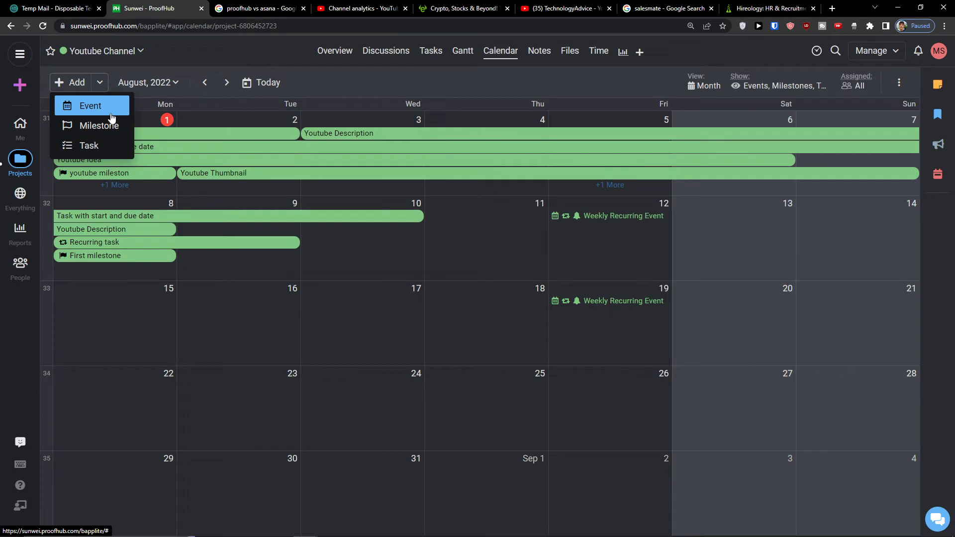
# Open the project's Notes section and go through its introductory tour to the end
pyautogui.click(536, 56)
pyautogui.click(578, 166)
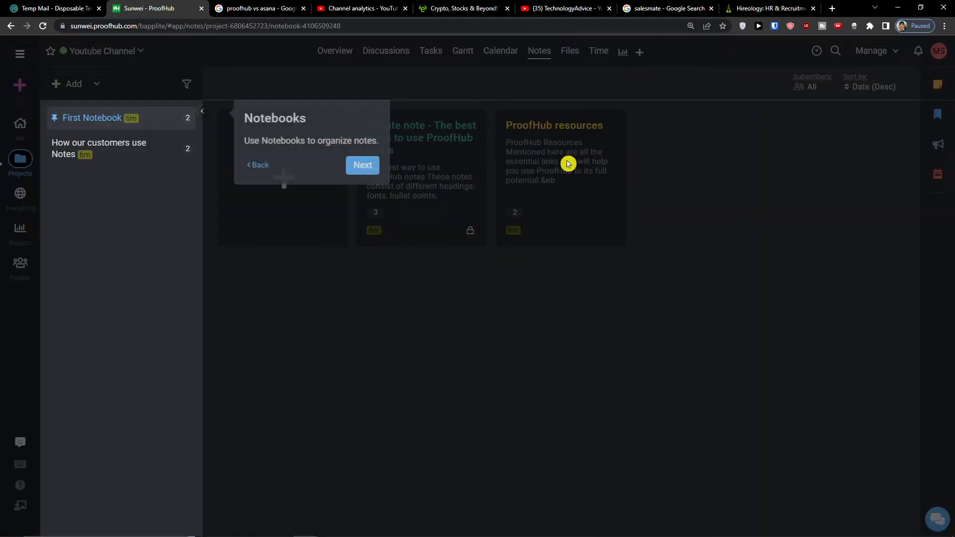
pyautogui.click(343, 164)
pyautogui.click(152, 170)
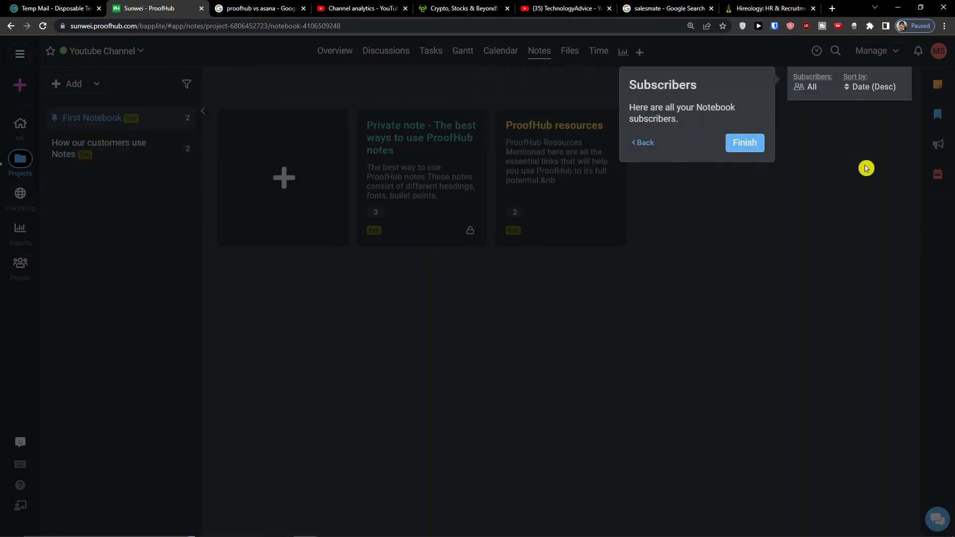
pyautogui.click(743, 143)
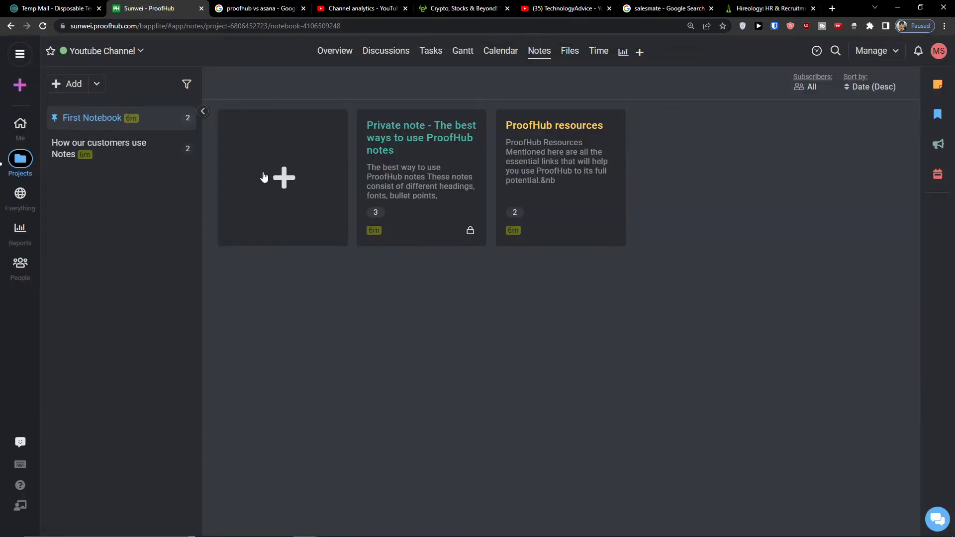
# Add a note titled "youtube notes" to First Notebook and close the note editor
pyautogui.click(292, 173)
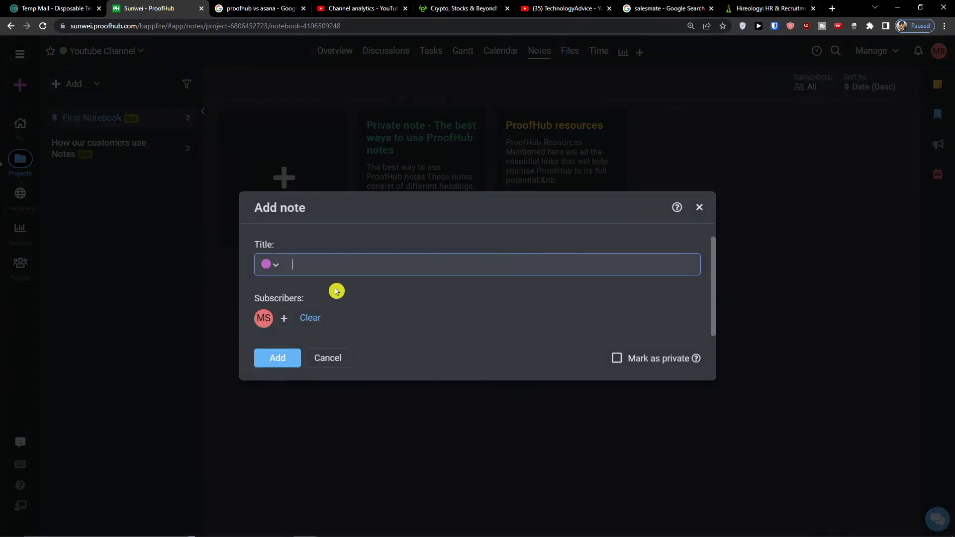
pyautogui.write('youtube notes')
pyautogui.click(274, 361)
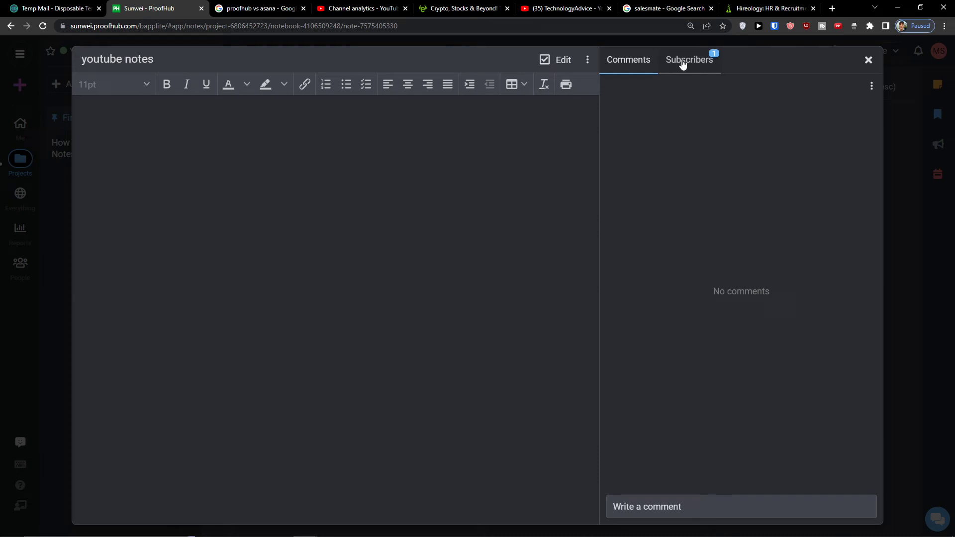
pyautogui.click(869, 61)
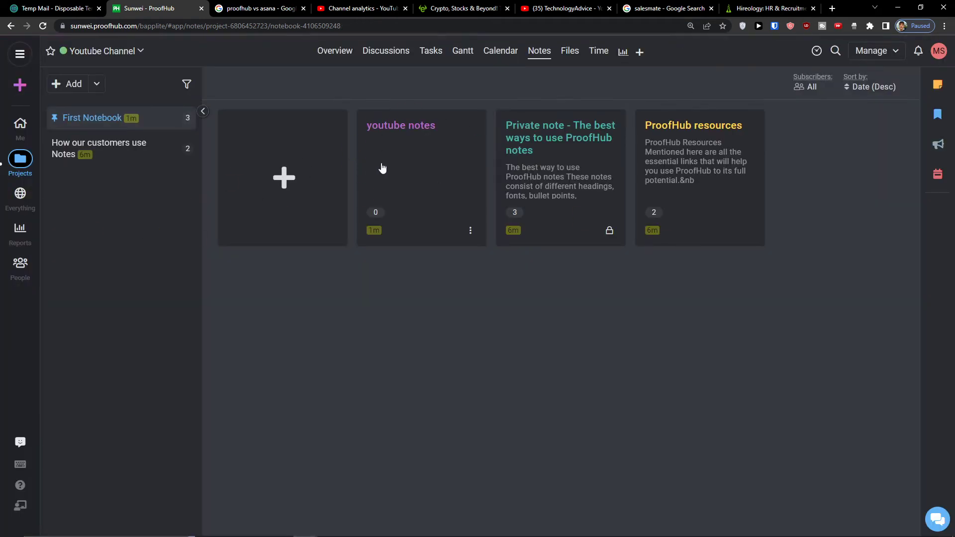
# Open the project's Files section and complete its introductory tour
pyautogui.click(570, 51)
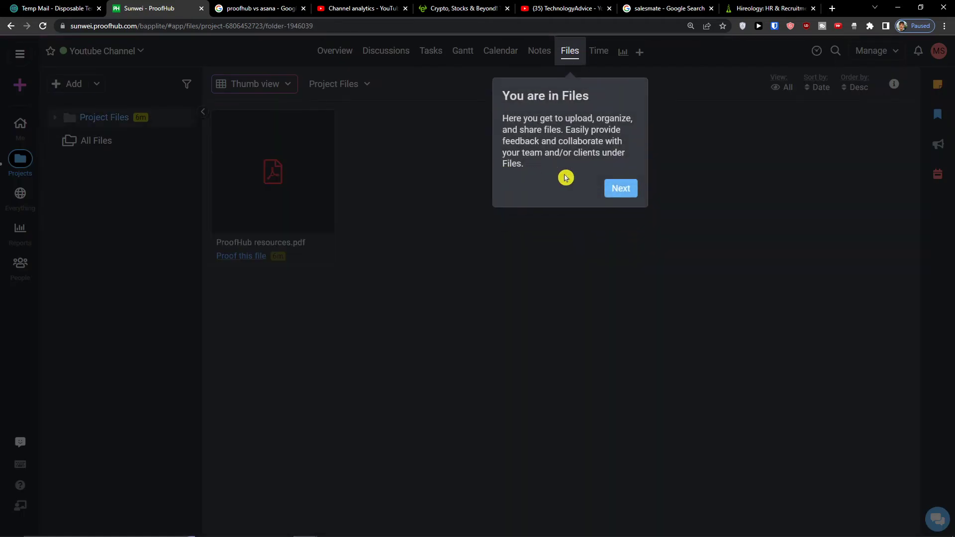
pyautogui.click(621, 187)
pyautogui.click(347, 184)
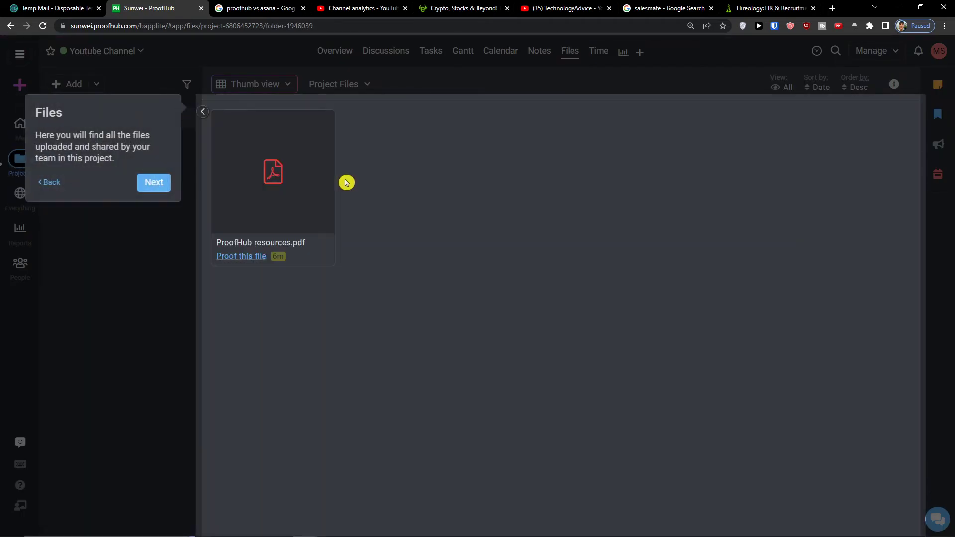
pyautogui.click(156, 184)
pyautogui.click(298, 358)
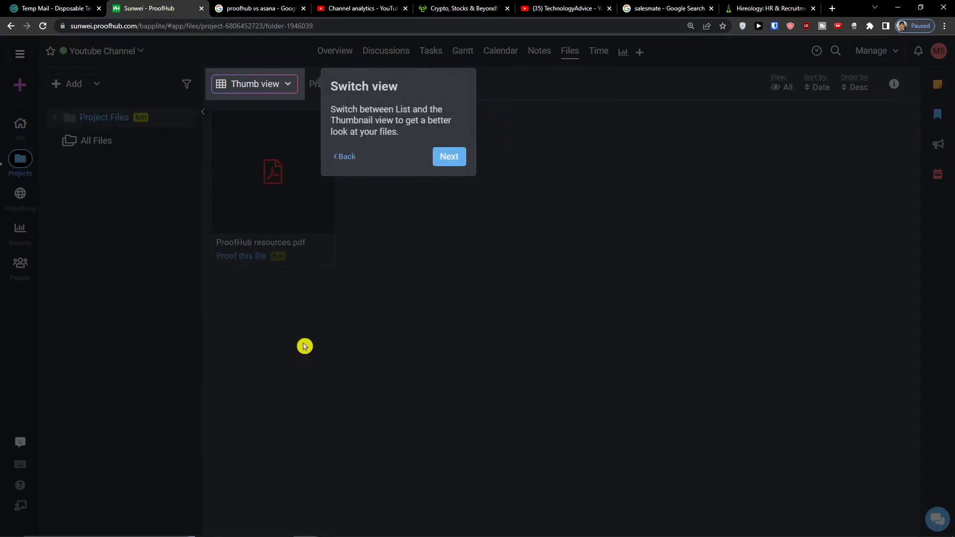
pyautogui.click(453, 157)
pyautogui.click(720, 149)
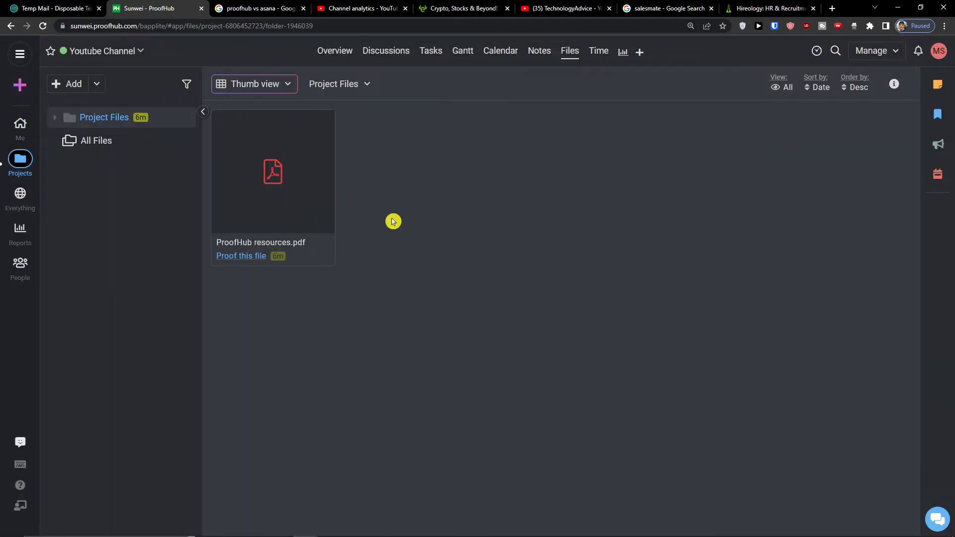
# Open the project's Time section and finish the tour of timesheets, filters and time entries
pyautogui.click(605, 58)
pyautogui.click(648, 167)
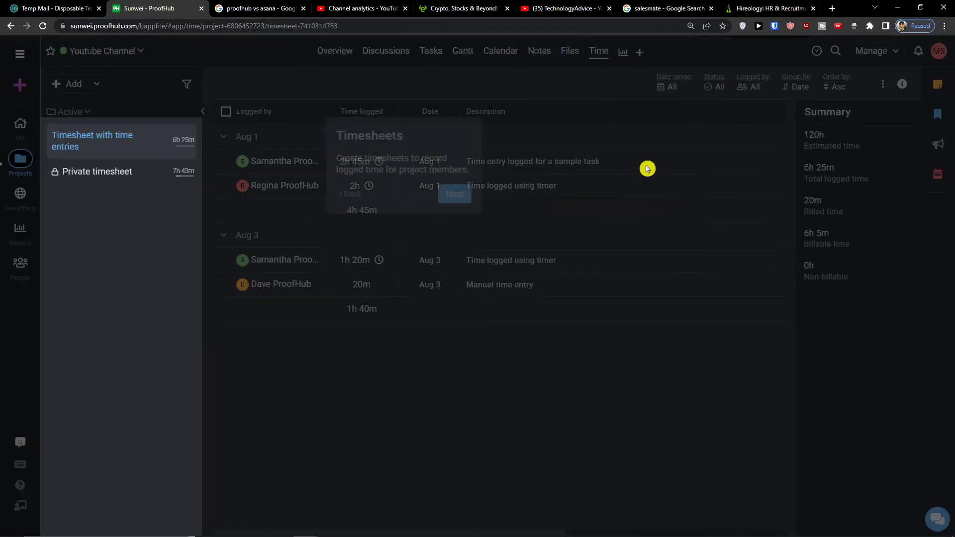
pyautogui.click(342, 199)
pyautogui.click(750, 169)
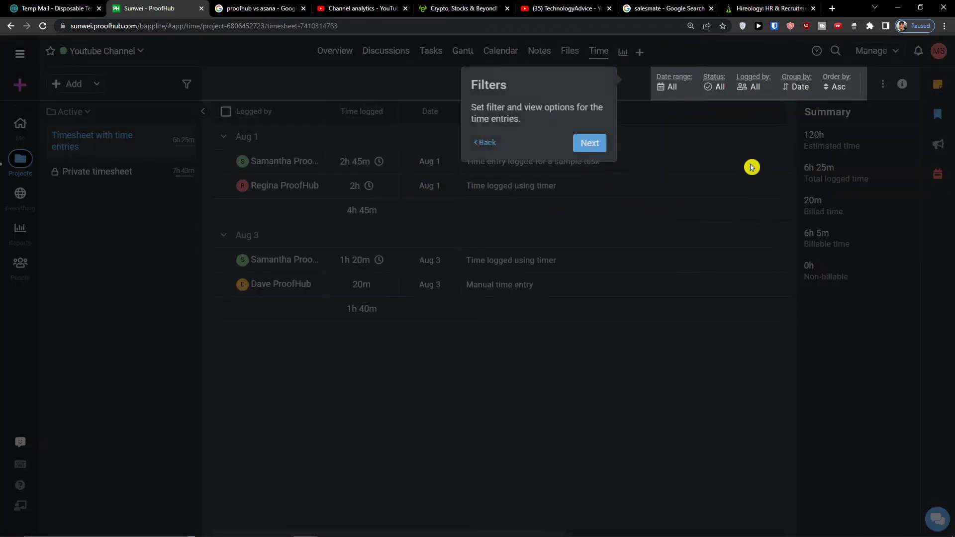
pyautogui.click(611, 144)
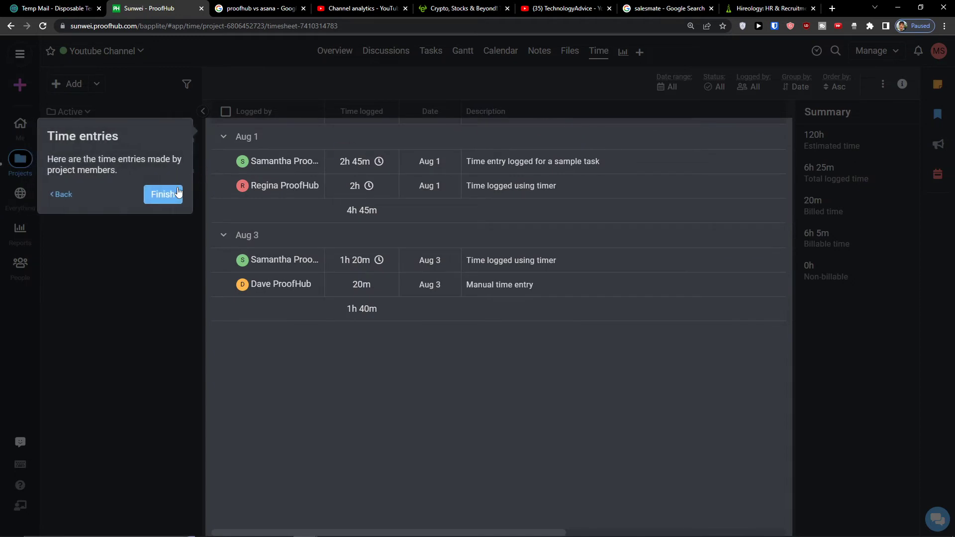
pyautogui.click(170, 190)
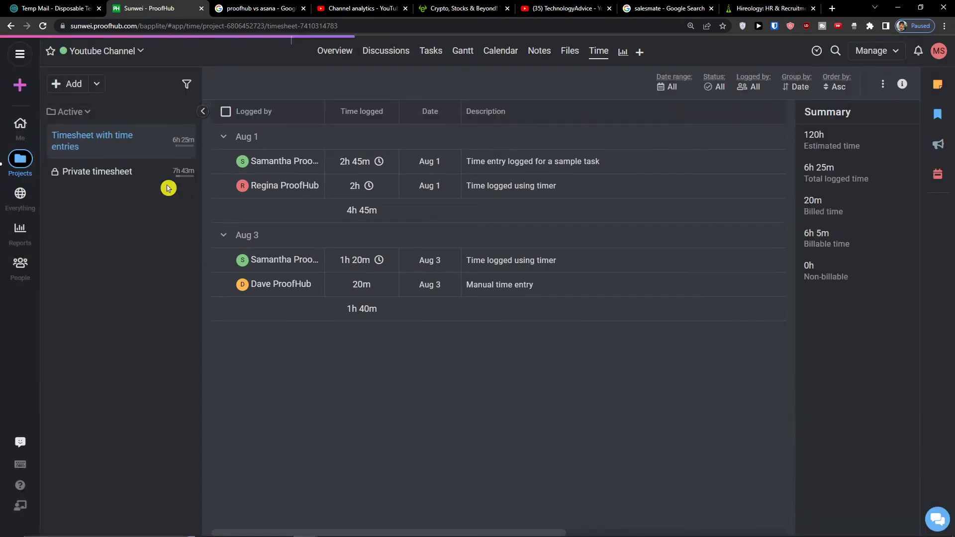
# Start a new time entry in "Timesheet with time entries" dated 08/01/2022 with 5 hours
pyautogui.click(82, 85)
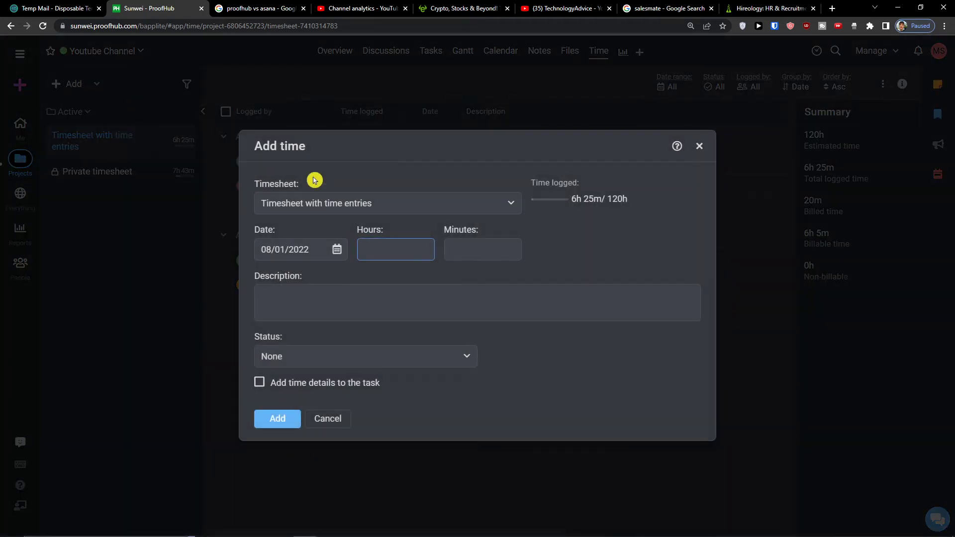
pyautogui.click(707, 146)
pyautogui.click(97, 85)
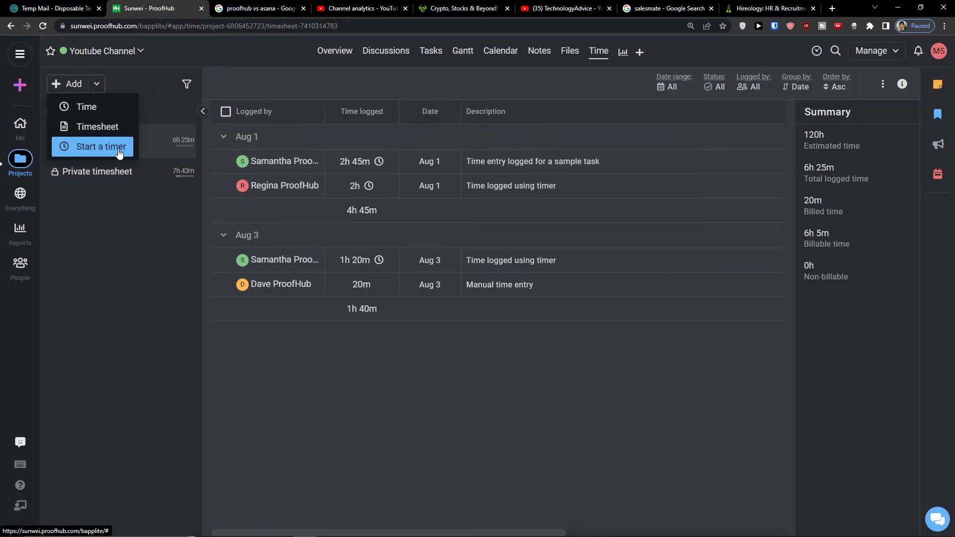
pyautogui.click(108, 110)
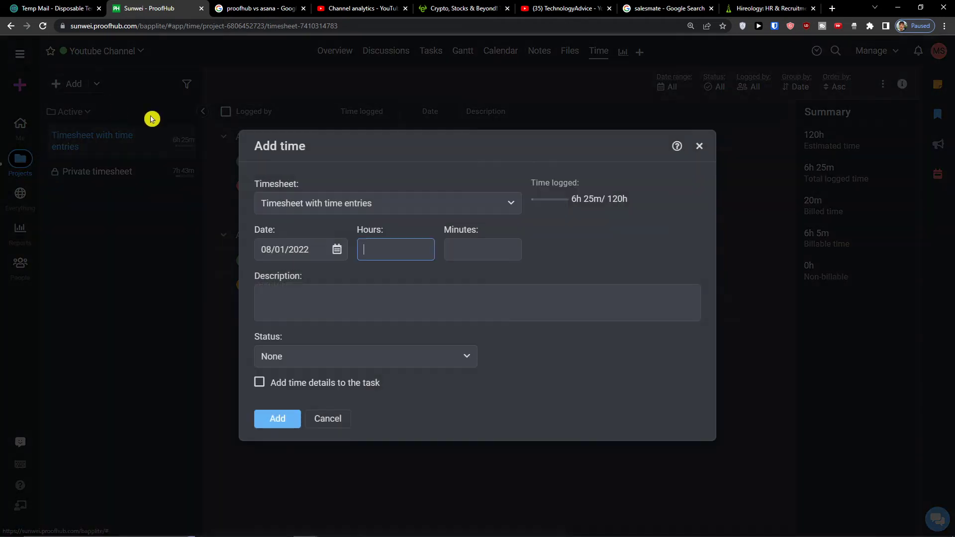
pyautogui.click(396, 205)
pyautogui.click(366, 186)
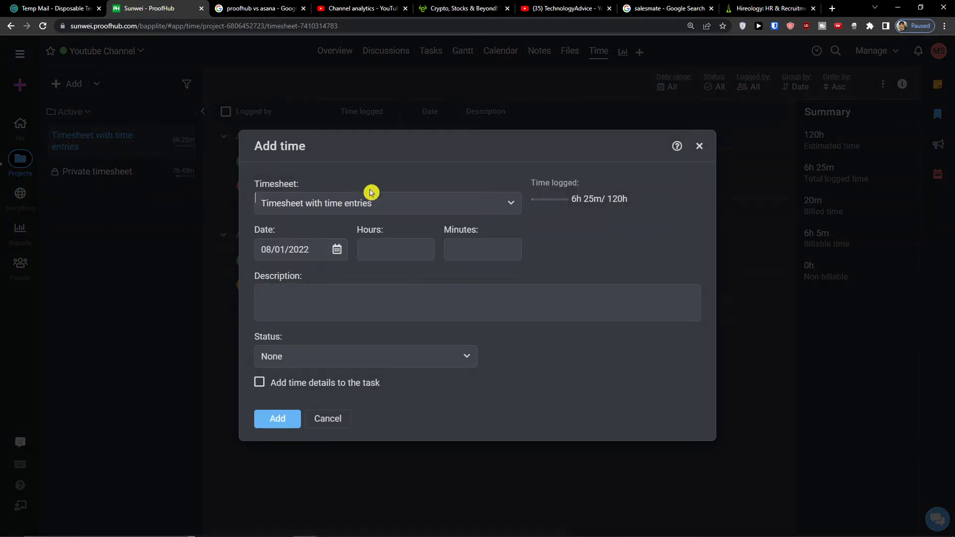
pyautogui.click(377, 250)
pyautogui.click(336, 255)
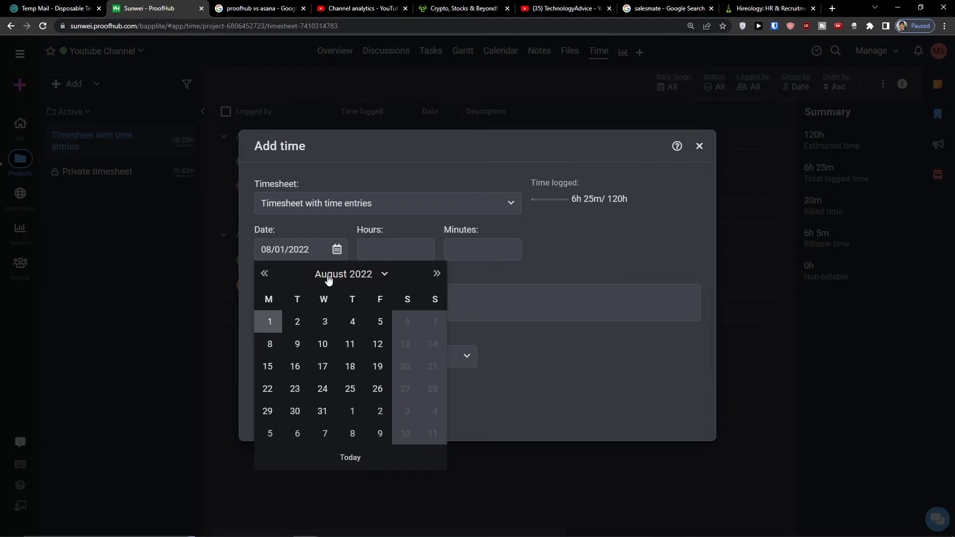
pyautogui.click(267, 320)
pyautogui.click(376, 254)
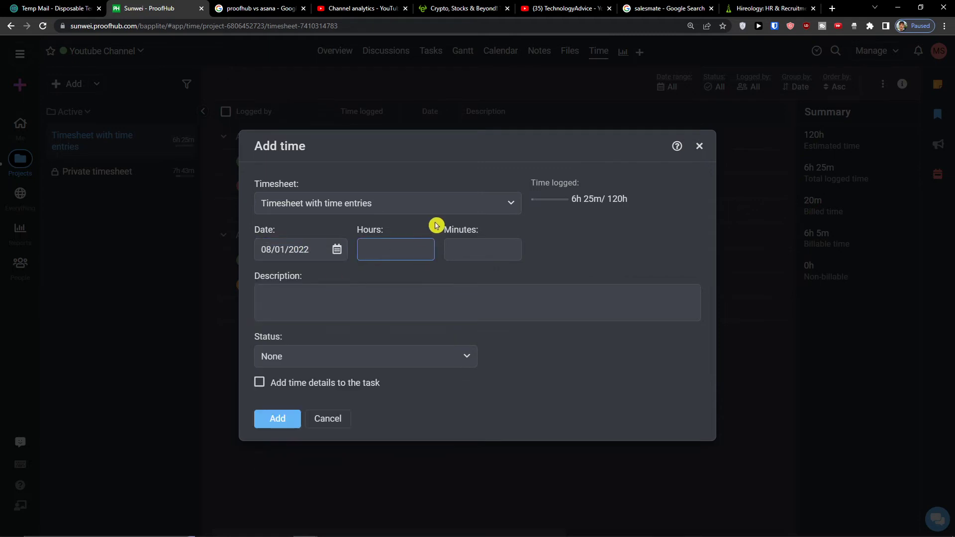
# Leave the time entry's description empty, set its status to Billed and add it to the timesheet
pyautogui.click(400, 298)
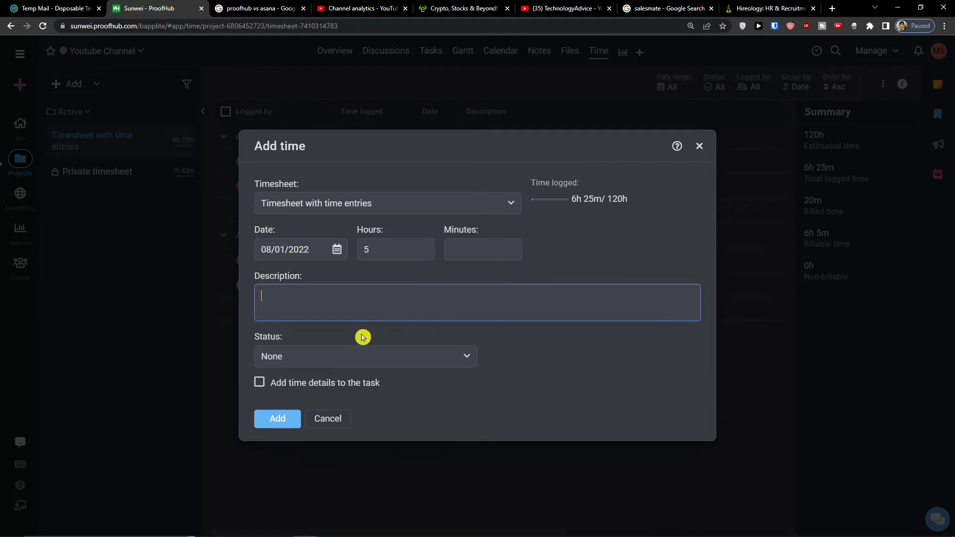
pyautogui.click(397, 352)
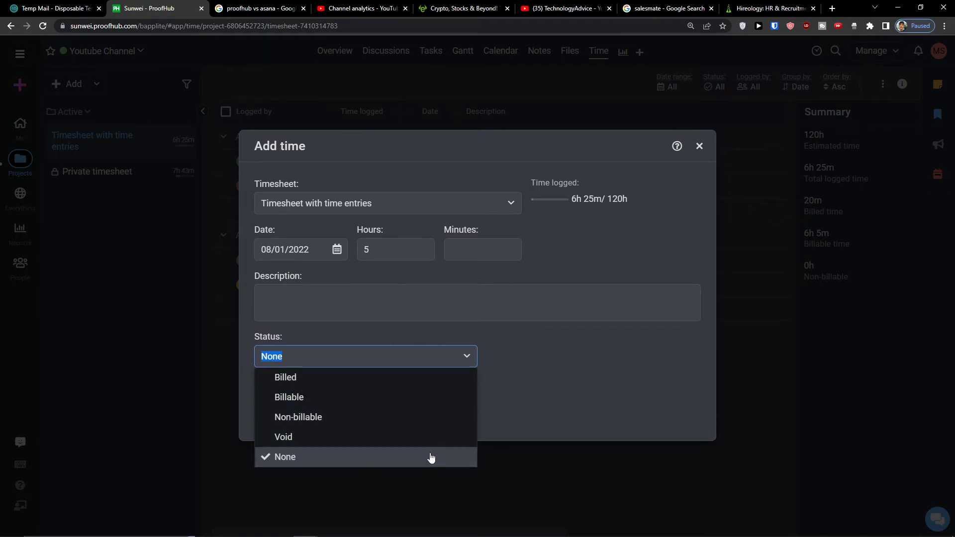
pyautogui.click(359, 383)
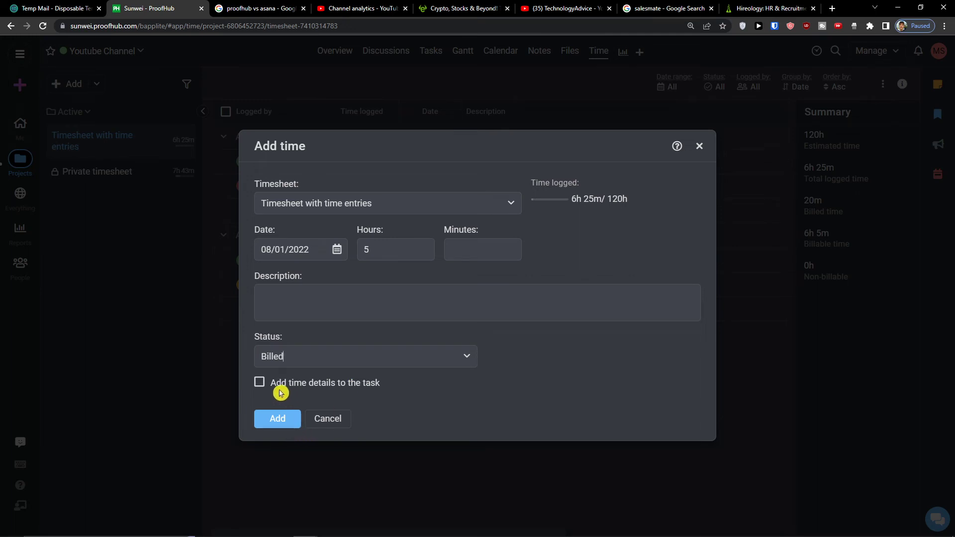
pyautogui.click(279, 426)
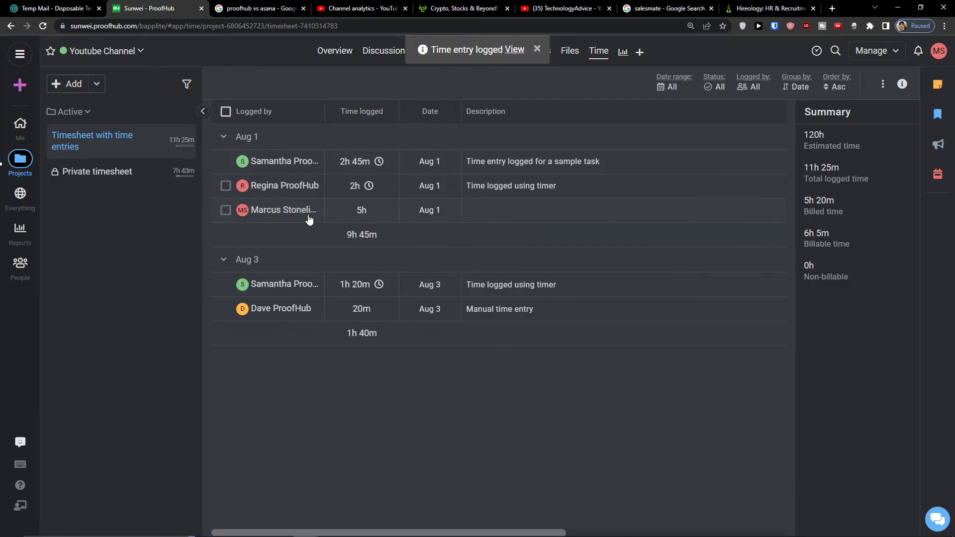
# Add a timesheet titled "timesheet for youtube" without estimated time
pyautogui.click(95, 87)
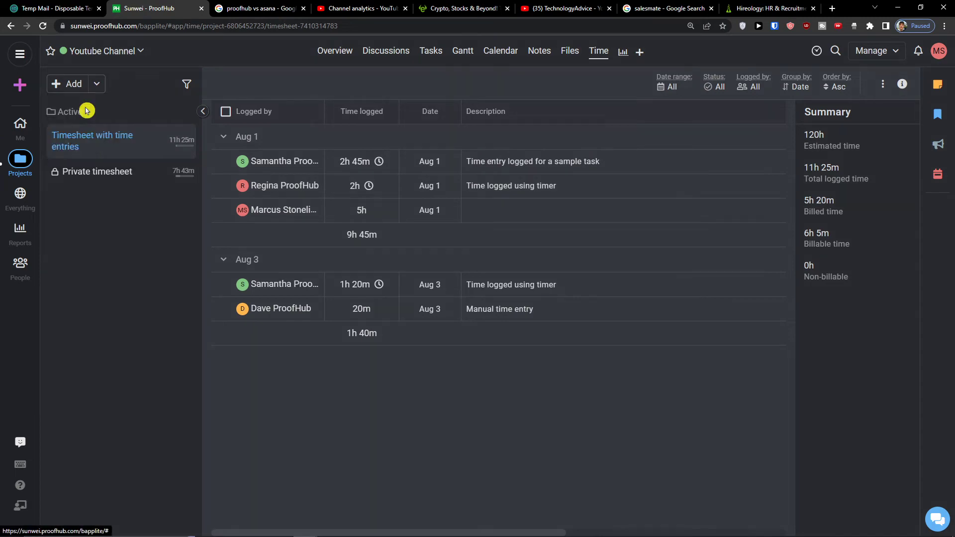
pyautogui.click(86, 108)
pyautogui.click(141, 123)
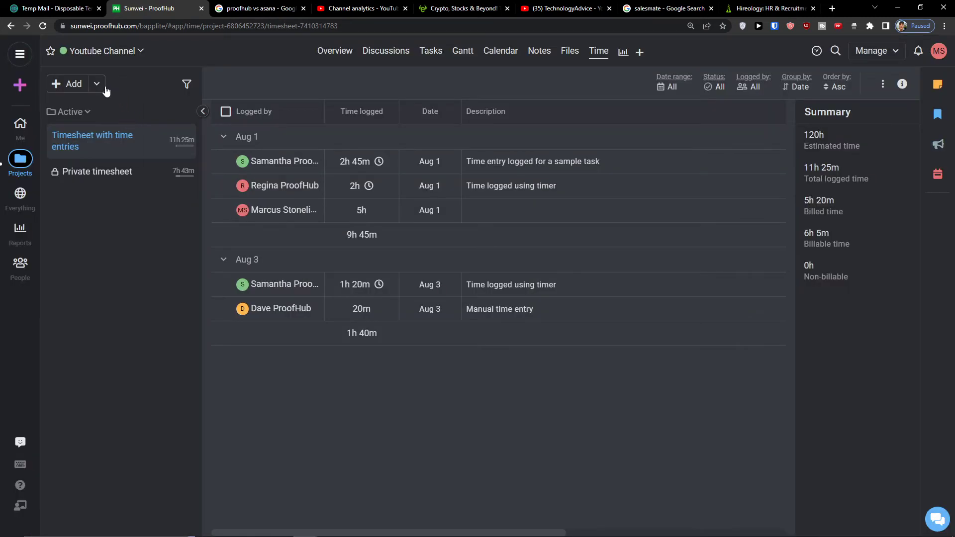
pyautogui.click(105, 88)
pyautogui.click(113, 123)
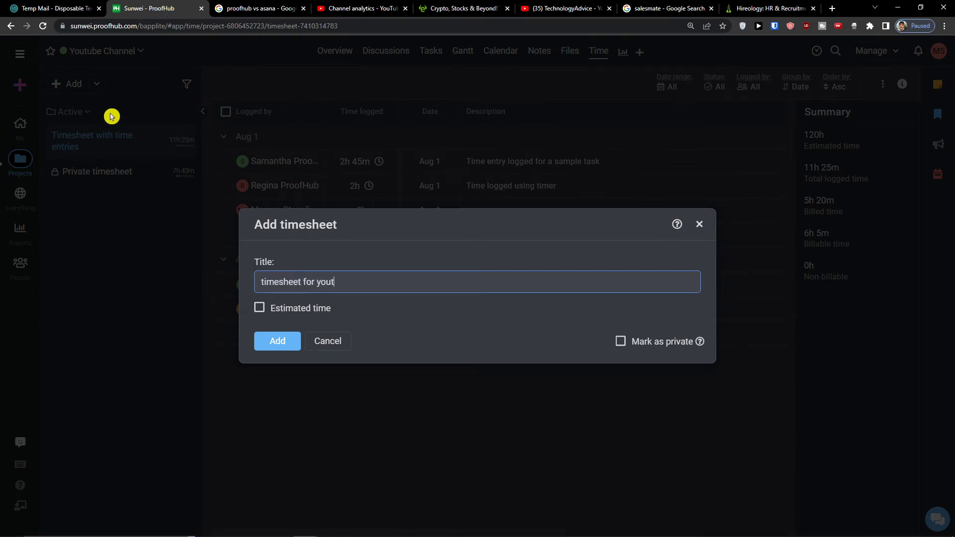
pyautogui.click(269, 341)
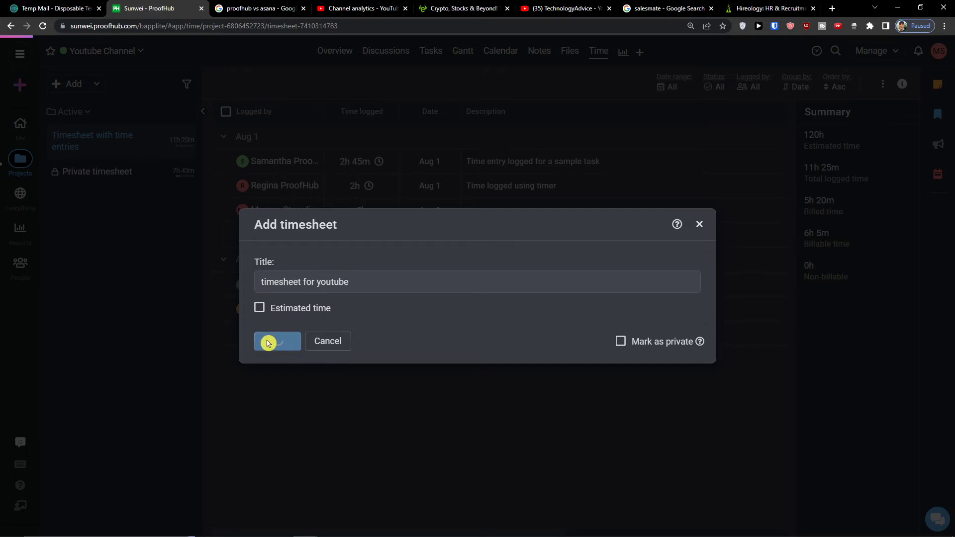
# Start a timer on "Timesheet with time entries" and dismiss the timers overview
pyautogui.click(121, 175)
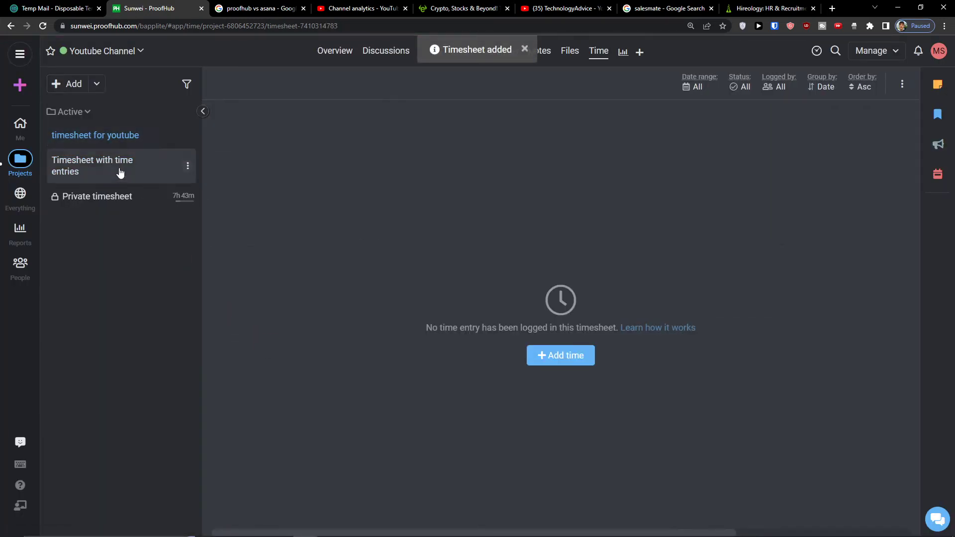
pyautogui.click(113, 142)
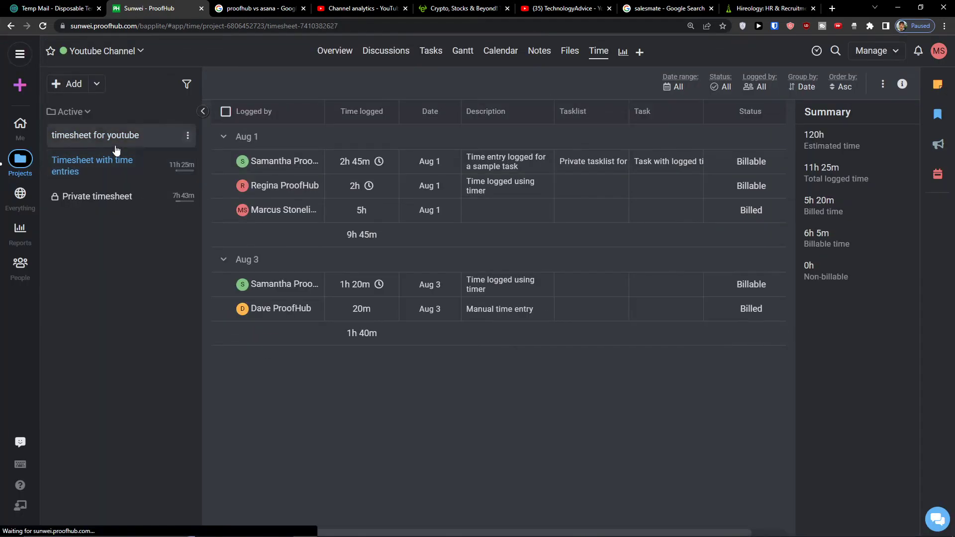
pyautogui.click(115, 168)
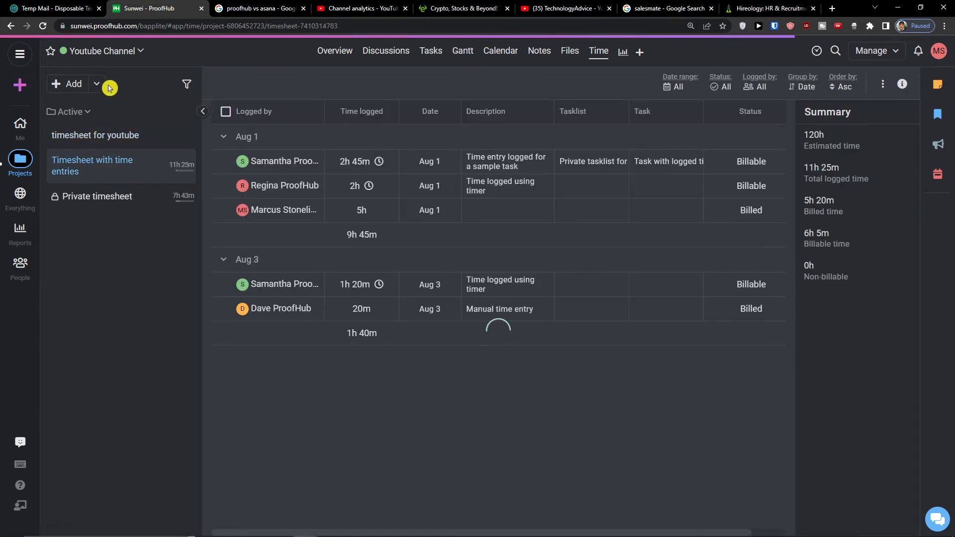
pyautogui.click(97, 84)
pyautogui.click(95, 145)
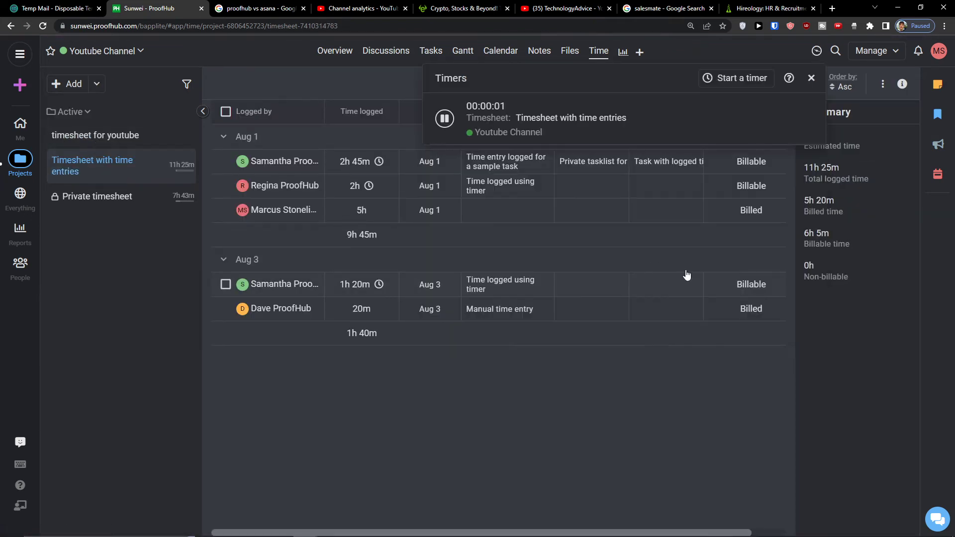
pyautogui.click(570, 361)
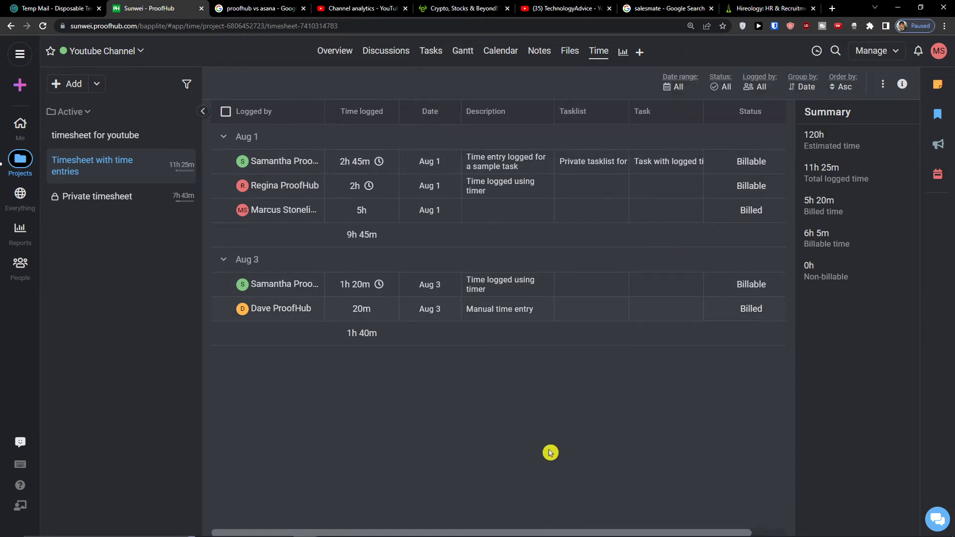
# Save the running timer as a 1-hour 1-minute entry dated 08/01/2022 in "timesheet for youtube" and open that timesheet
pyautogui.click(817, 51)
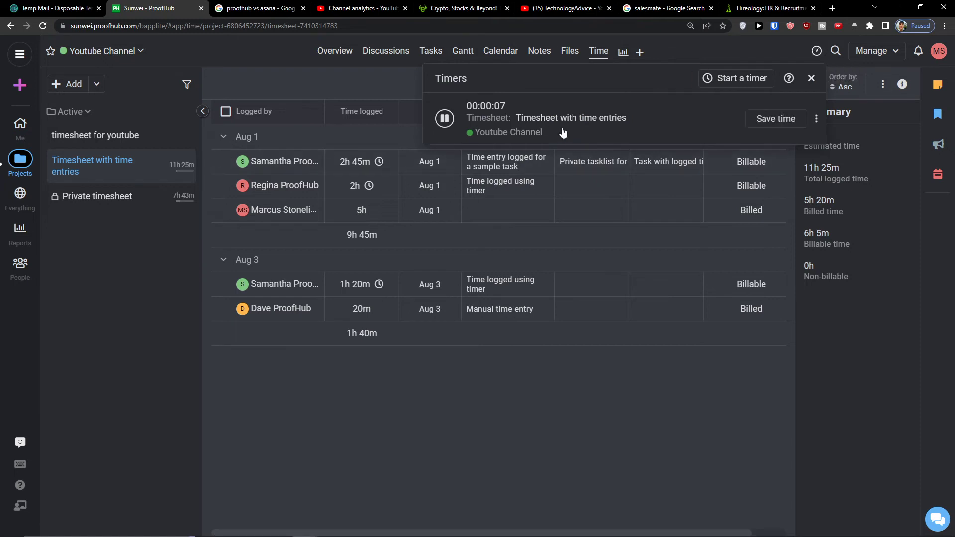
pyautogui.click(817, 119)
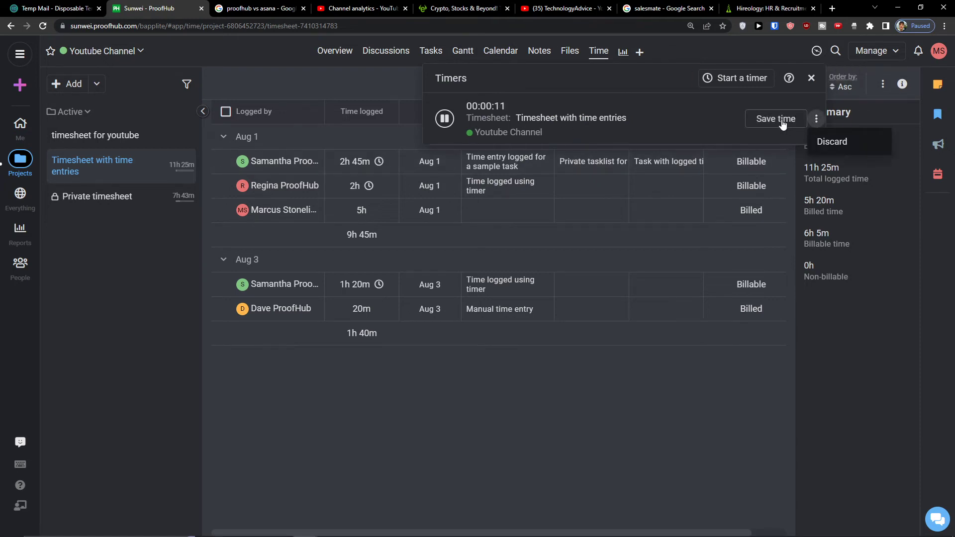
pyautogui.click(776, 119)
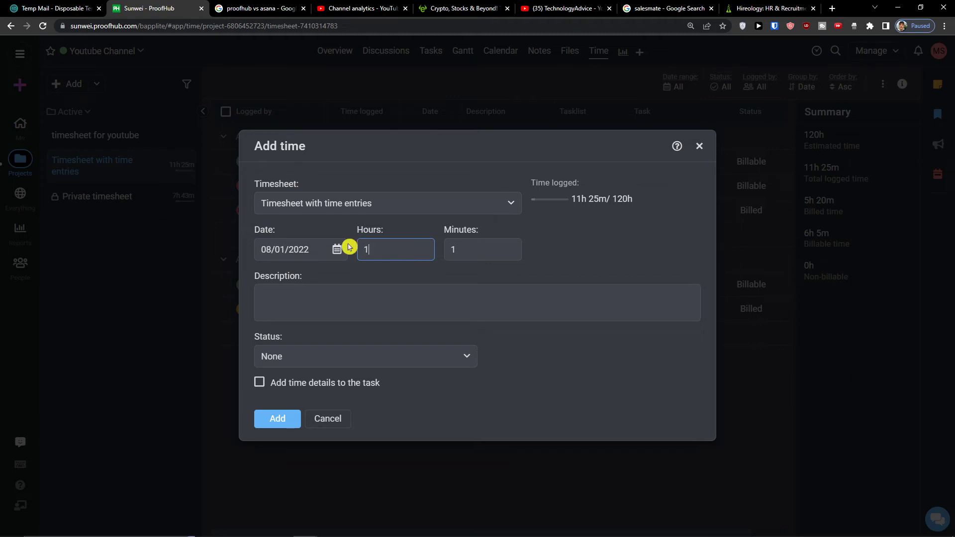
pyautogui.click(268, 189)
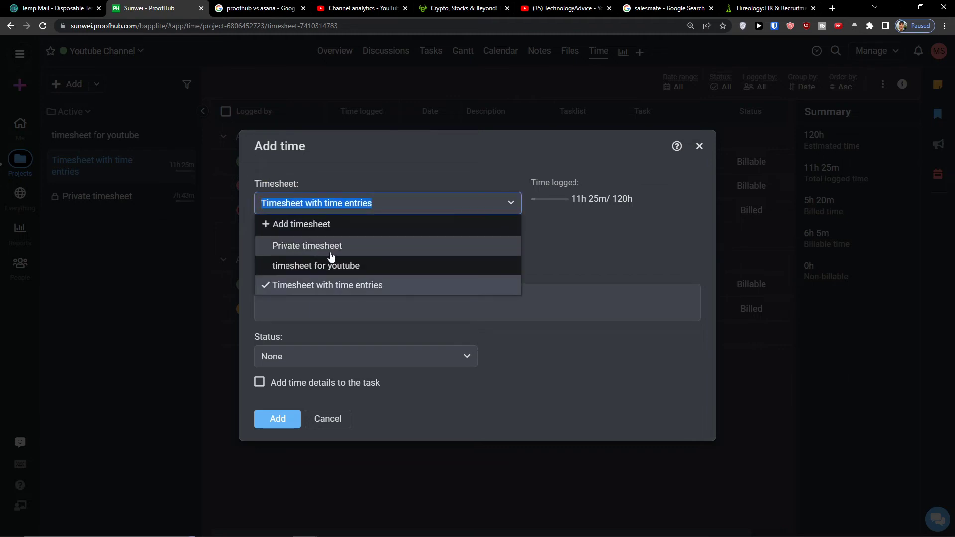
pyautogui.click(337, 267)
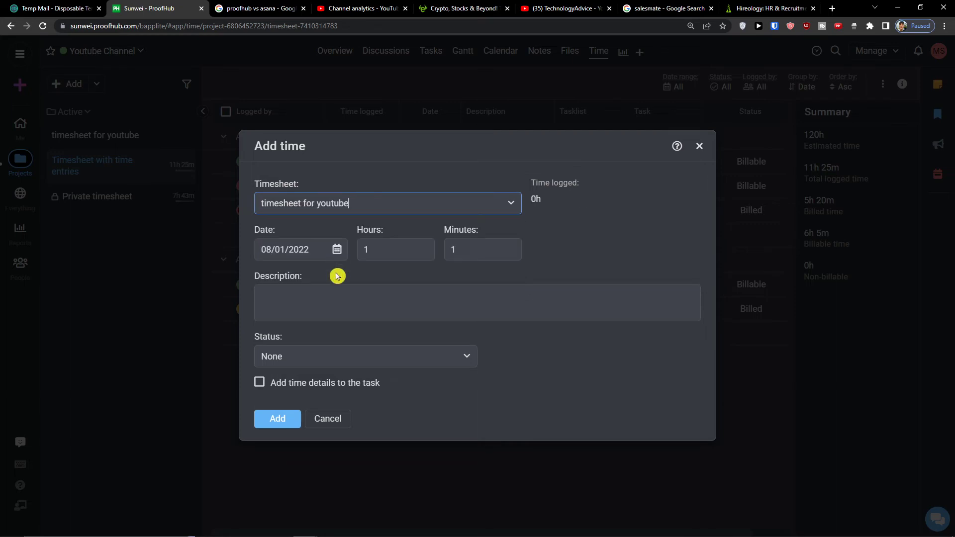
pyautogui.click(276, 420)
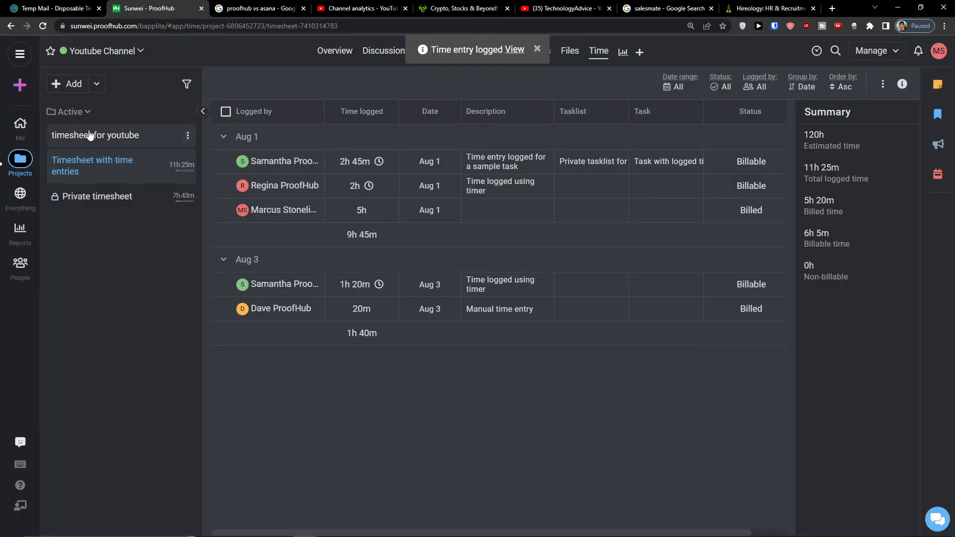
pyautogui.click(89, 135)
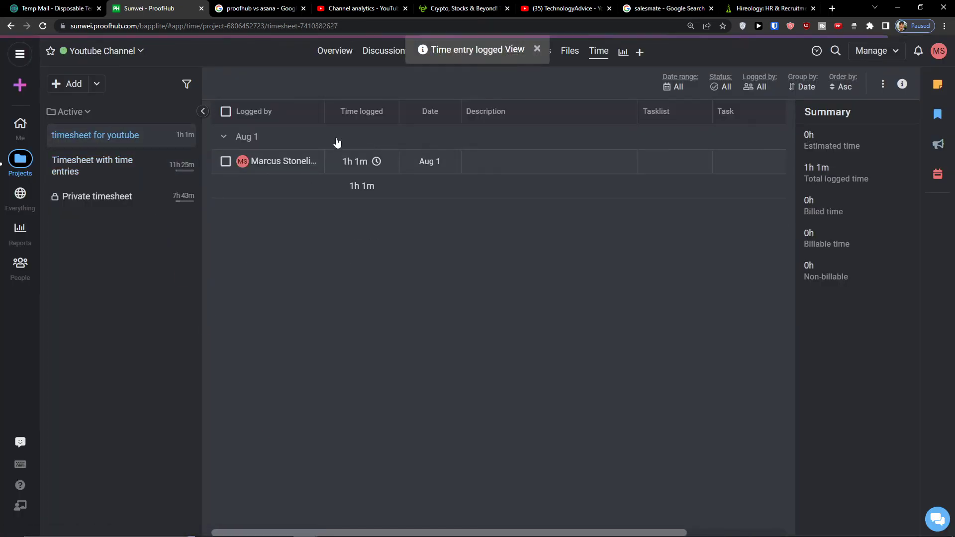
# Review the details and edit form of the 5-hour Aug 1 entry in "Timesheet with time entries" without changing it
pyautogui.click(90, 181)
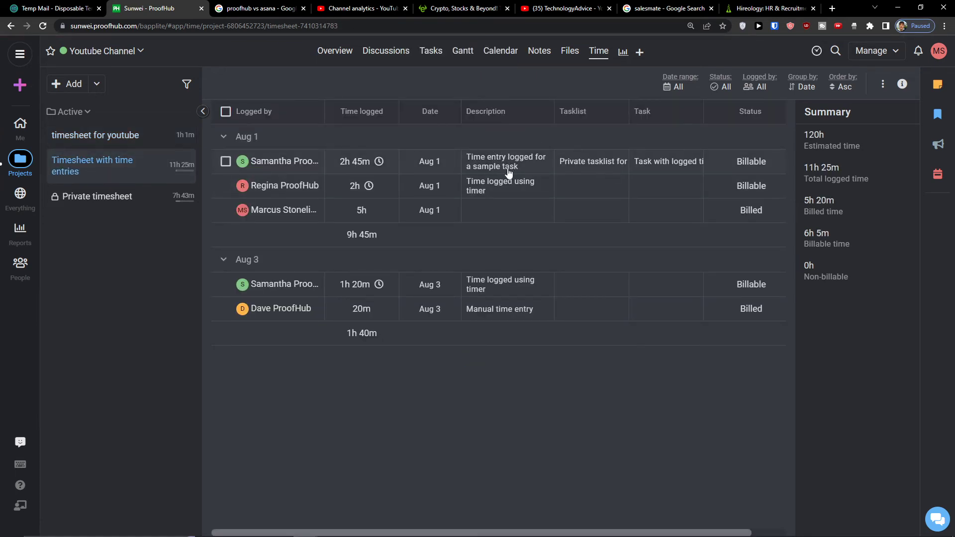
pyautogui.click(587, 206)
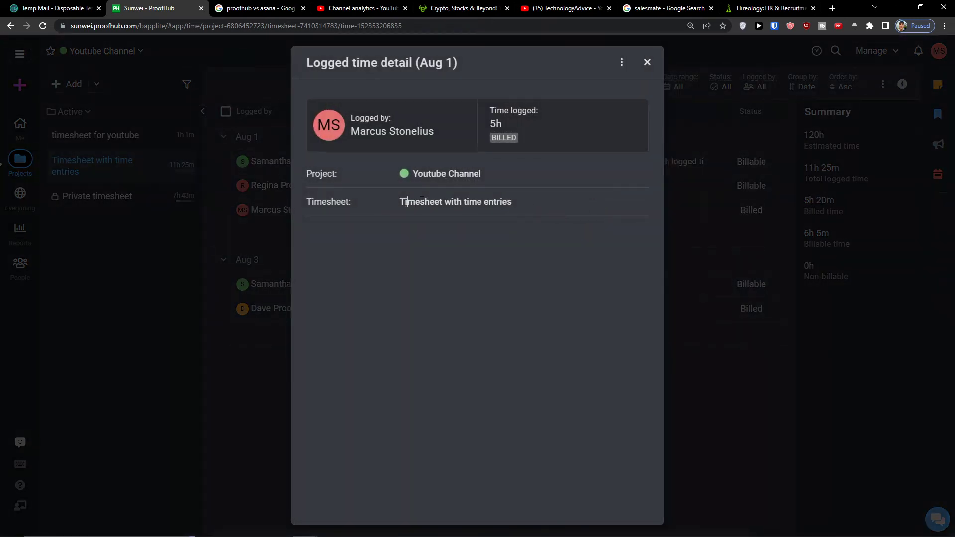
pyautogui.click(621, 62)
pyautogui.click(635, 87)
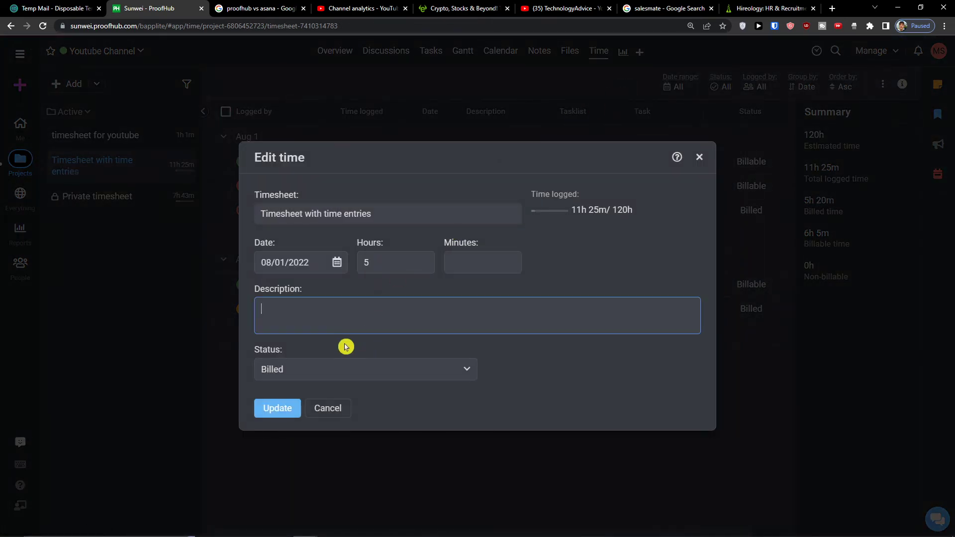
pyautogui.click(700, 157)
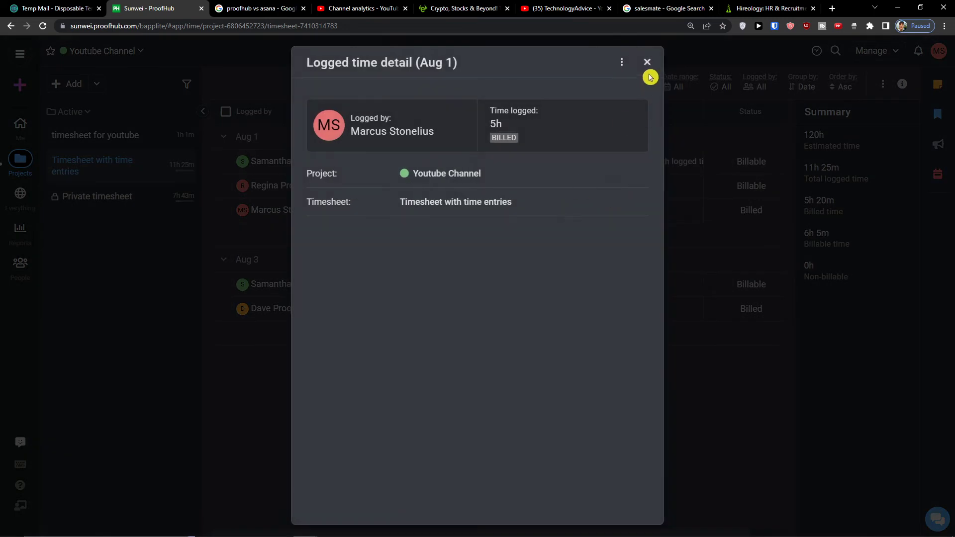
pyautogui.click(648, 63)
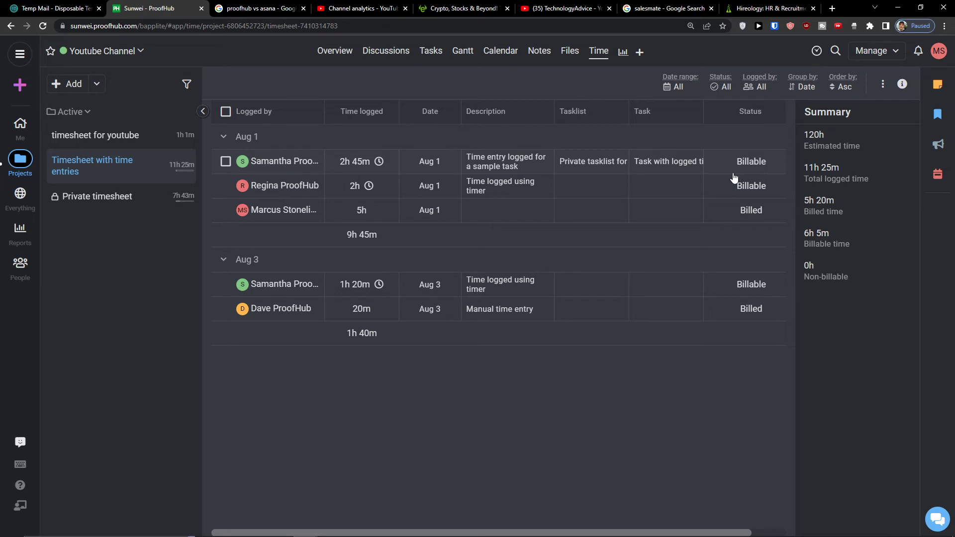
# Examine the Youtube Channel project report, including its statistics, milestone roadmap and burn-up chart, and glance at the list of available reports
pyautogui.click(622, 53)
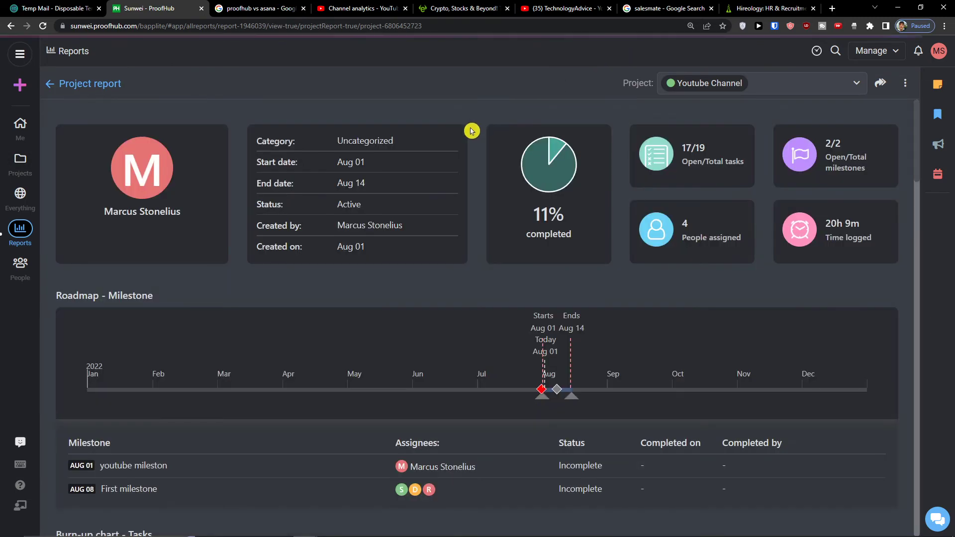
pyautogui.scroll(-2, 404, 338)
pyautogui.scroll(2, 406, 329)
pyautogui.scroll(-2, 535, 329)
pyautogui.scroll(2, 535, 329)
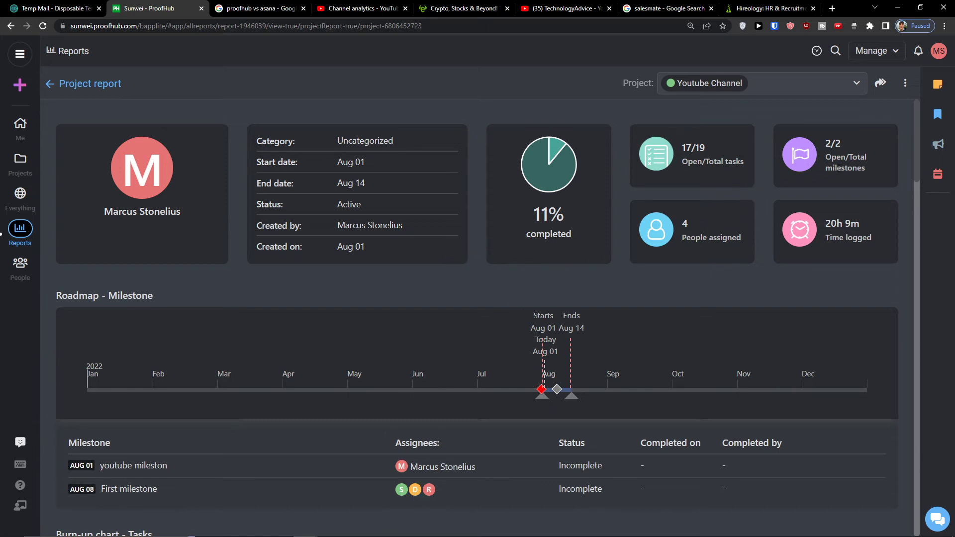
pyautogui.scroll(-7, 759, 297)
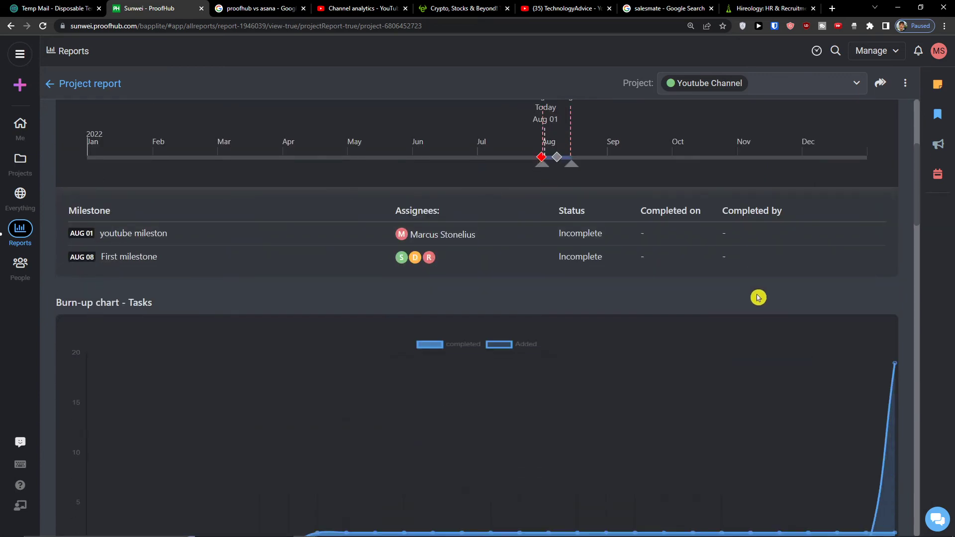
pyautogui.scroll(6, 889, 320)
pyautogui.scroll(2, 889, 320)
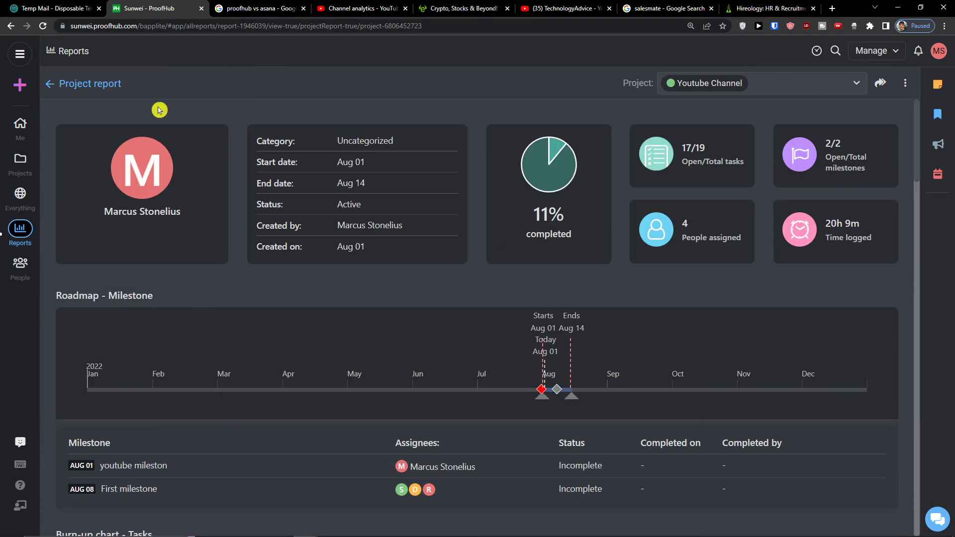
pyautogui.click(55, 84)
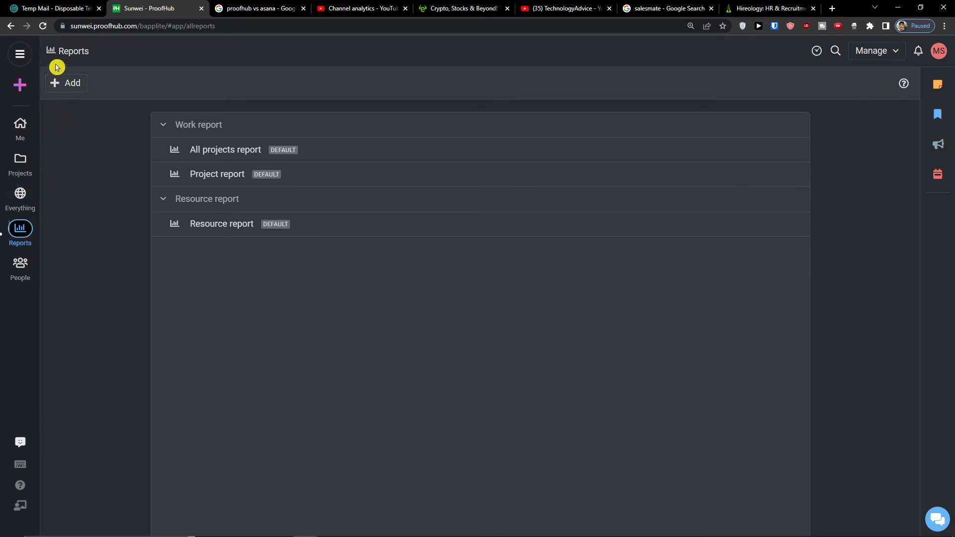
pyautogui.click(26, 27)
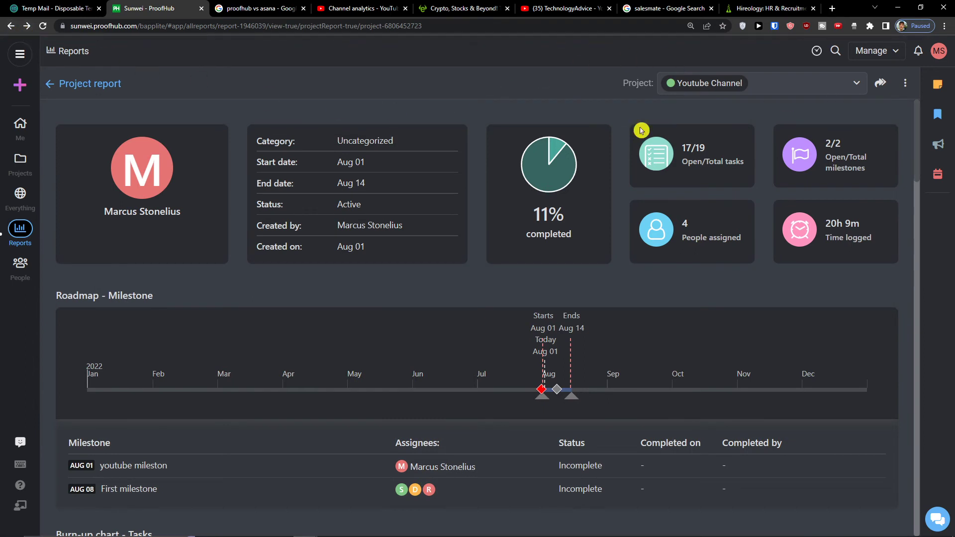
# Return to the Youtube Channel project and review its project tabs settings, closing them without saving
pyautogui.click(14, 241)
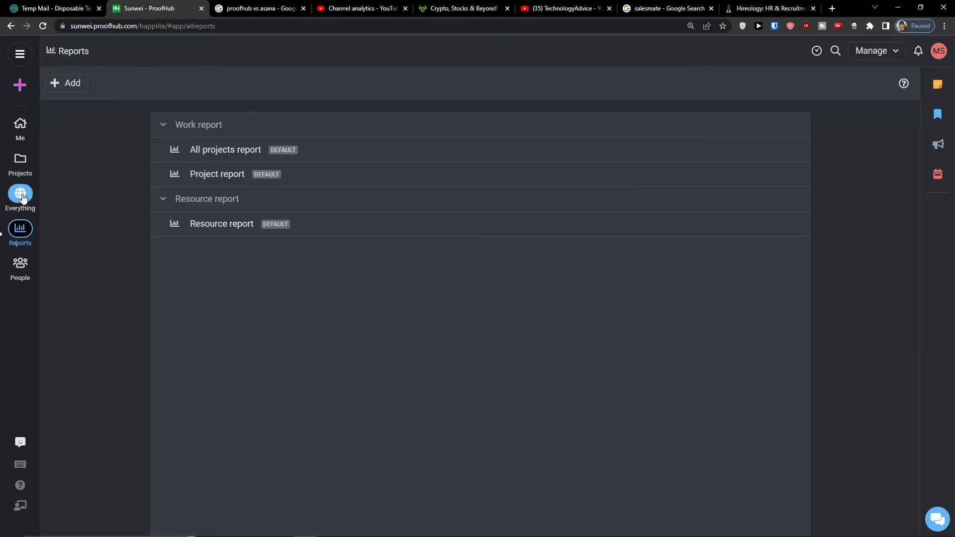
pyautogui.click(24, 161)
pyautogui.click(106, 184)
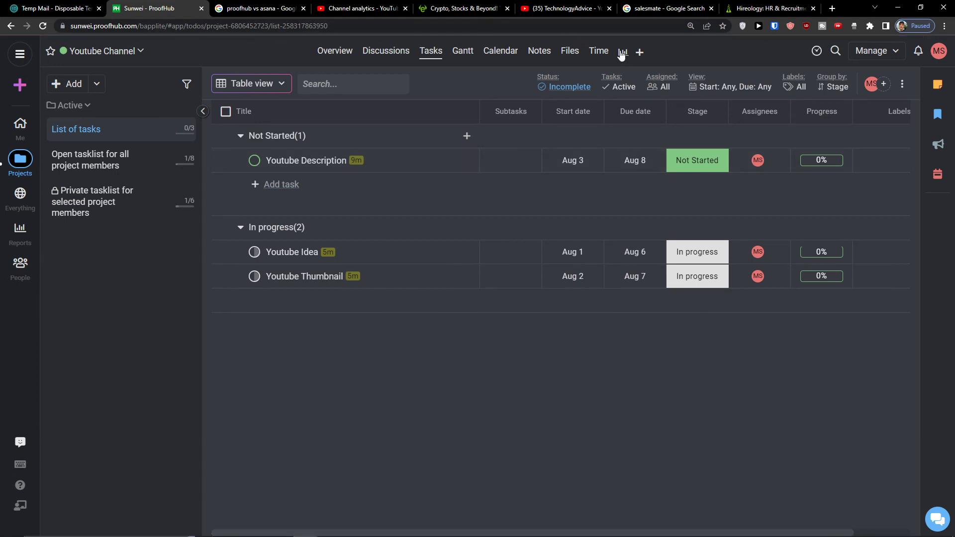
pyautogui.click(641, 52)
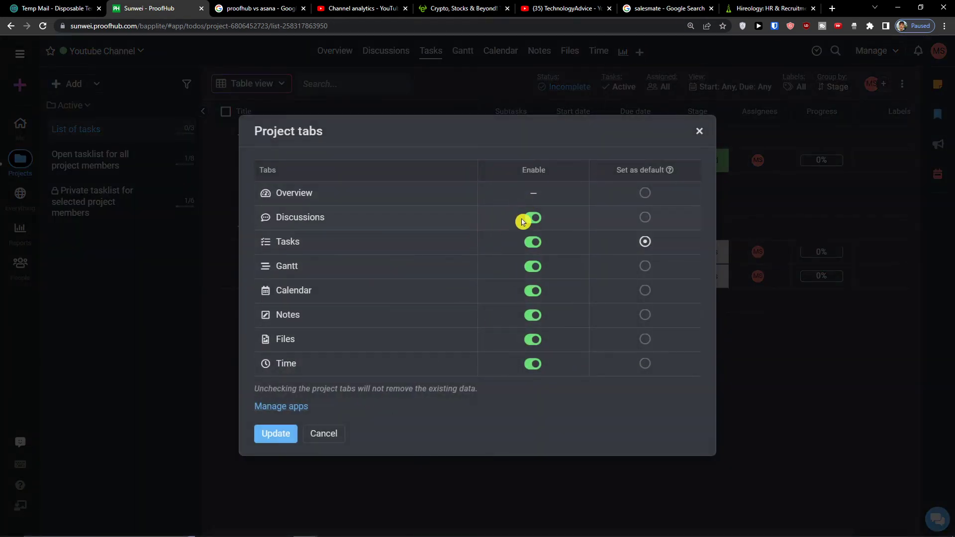
pyautogui.click(533, 368)
pyautogui.click(699, 131)
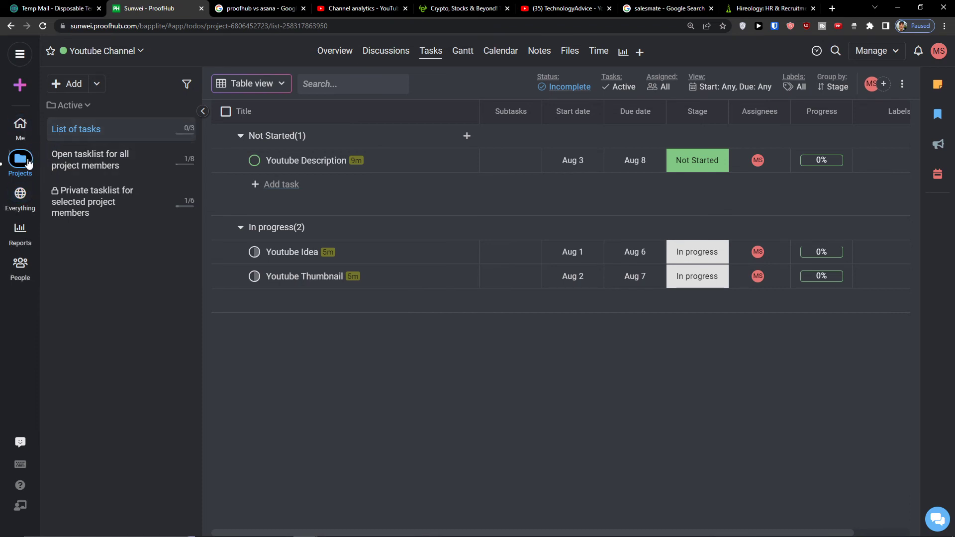
# Start a new template titled "Template Youtube" with start date 08/01/2022 and end date 08/31/2022
pyautogui.moveTo(22, 87)
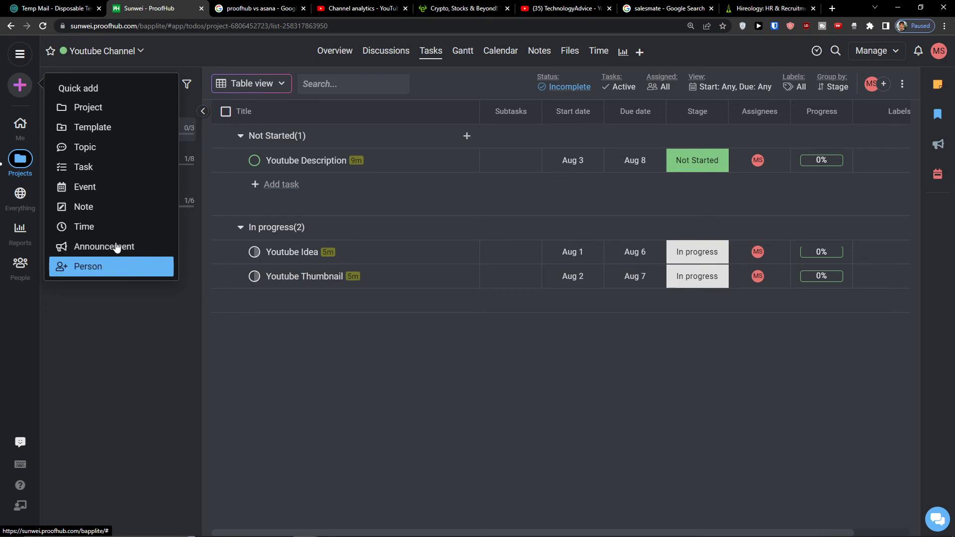
pyautogui.click(100, 138)
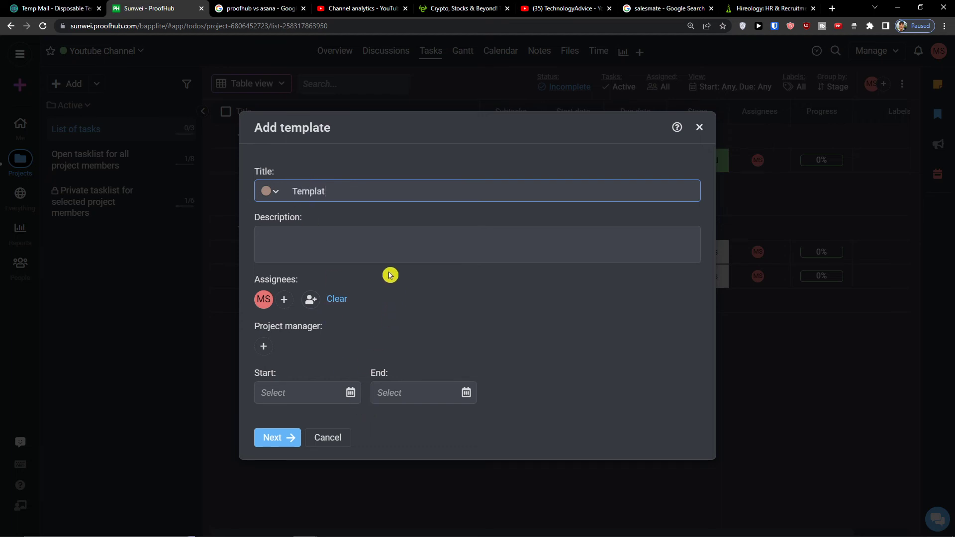
pyautogui.press('Tab')
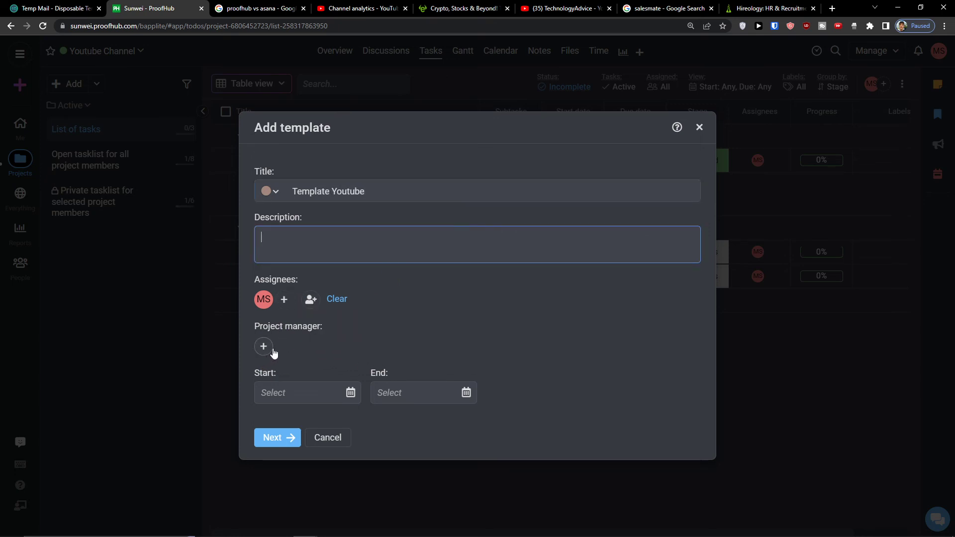
pyautogui.click(348, 393)
pyautogui.click(269, 233)
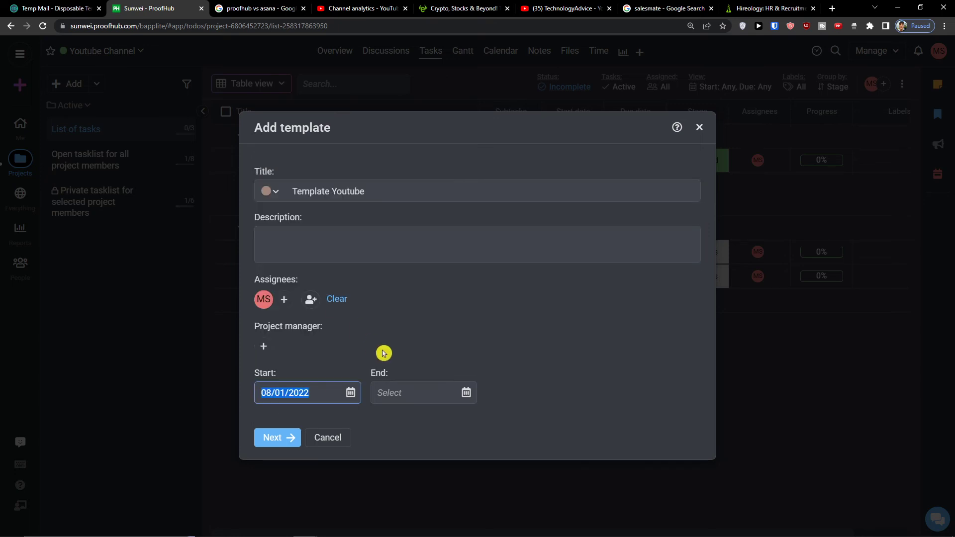
pyautogui.click(413, 392)
pyautogui.click(439, 321)
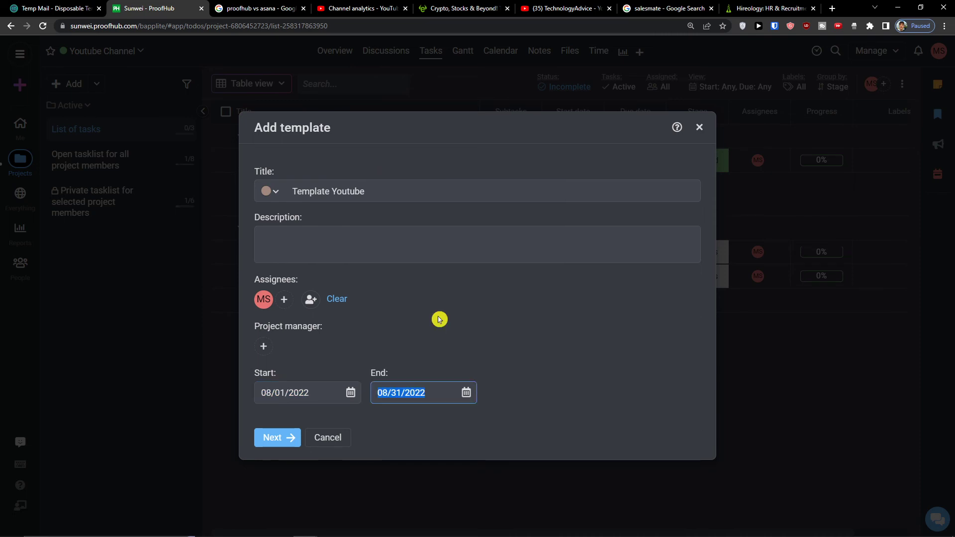
# Keep all project tabs enabled with Tasks as the default, add the template and dismiss the notification
pyautogui.click(287, 440)
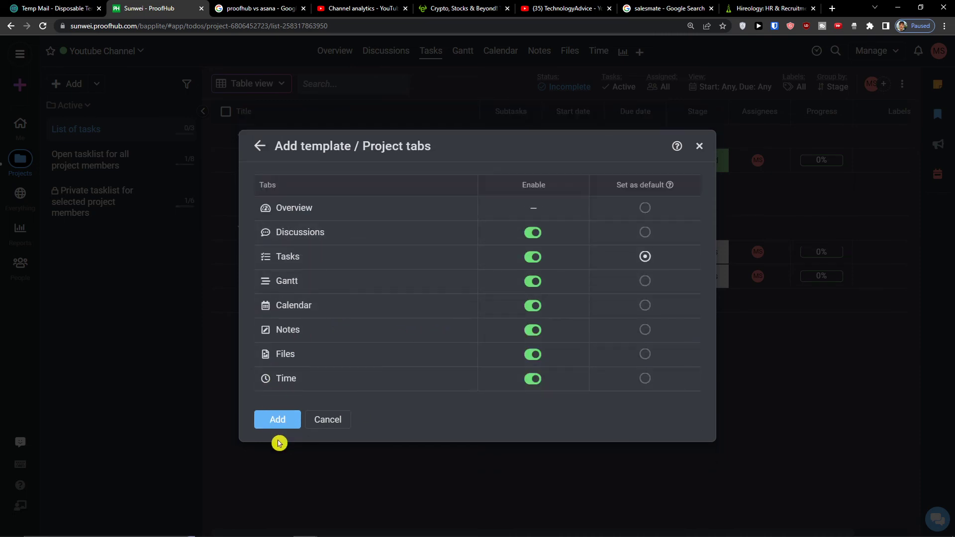
pyautogui.click(272, 421)
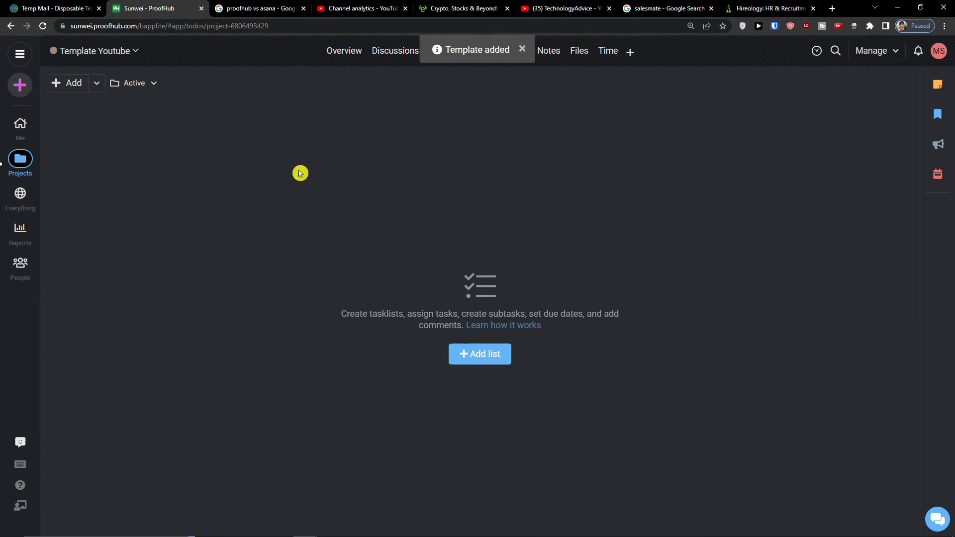
pyautogui.click(522, 49)
# Add a task list titled "Youtube Channel" with the Basic workflow and time tracking enabled to the template
pyautogui.click(20, 85)
pyautogui.click(286, 133)
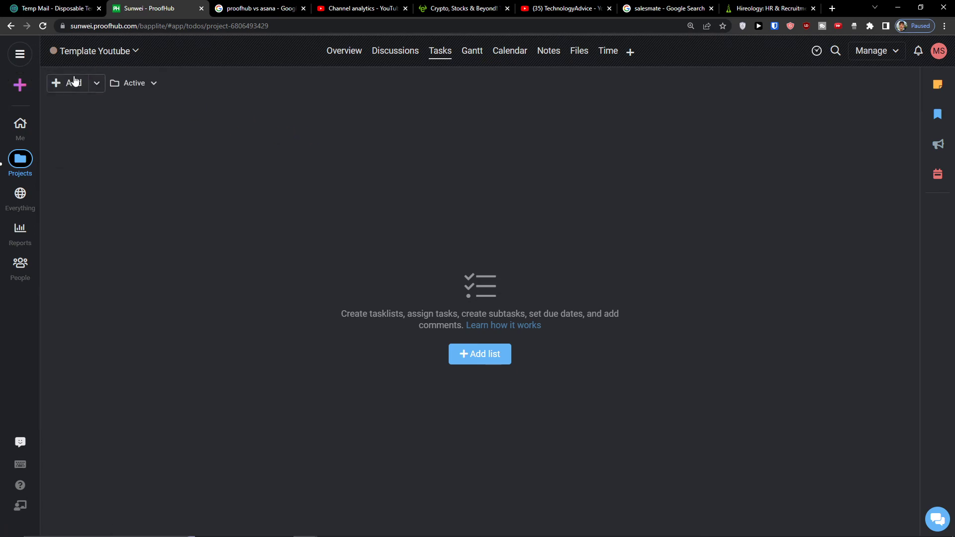
pyautogui.moveTo(95, 88)
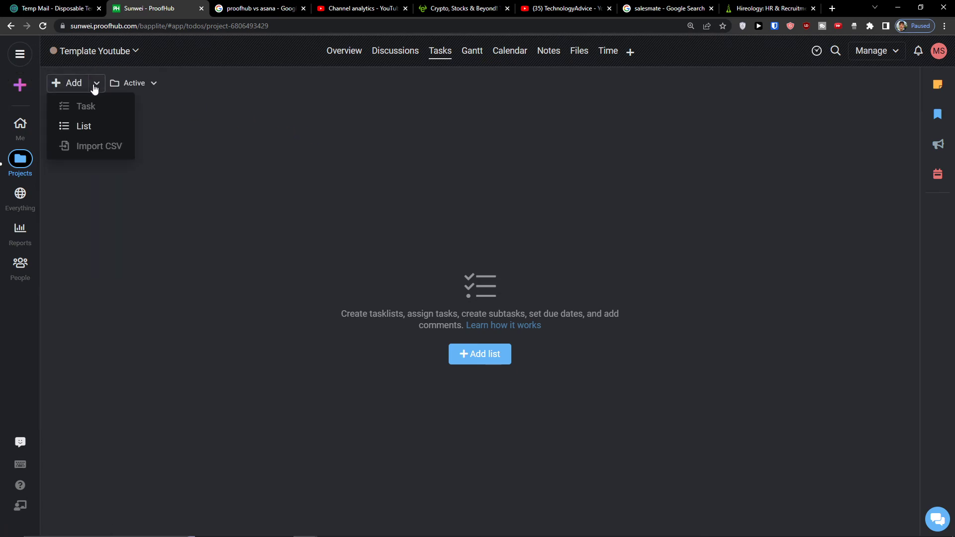
pyautogui.click(92, 126)
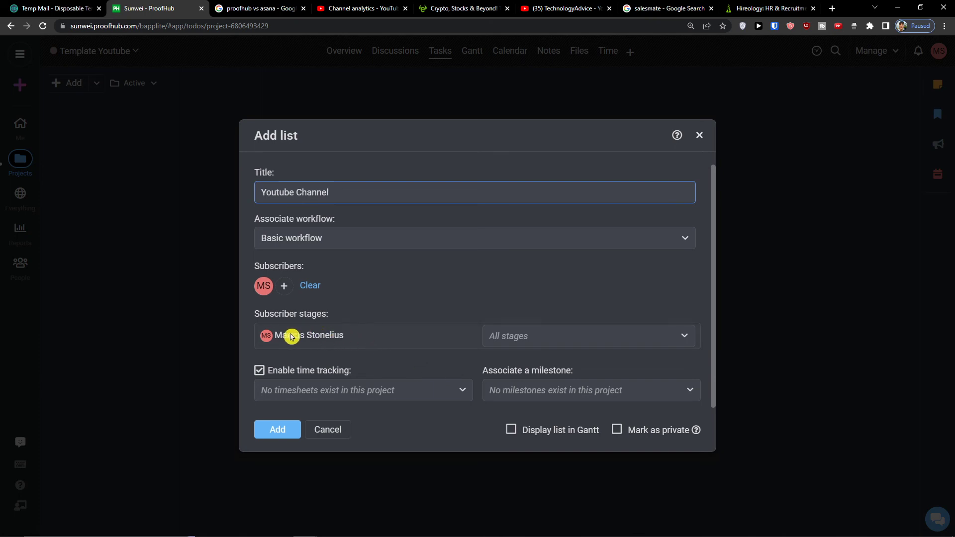
pyautogui.click(273, 428)
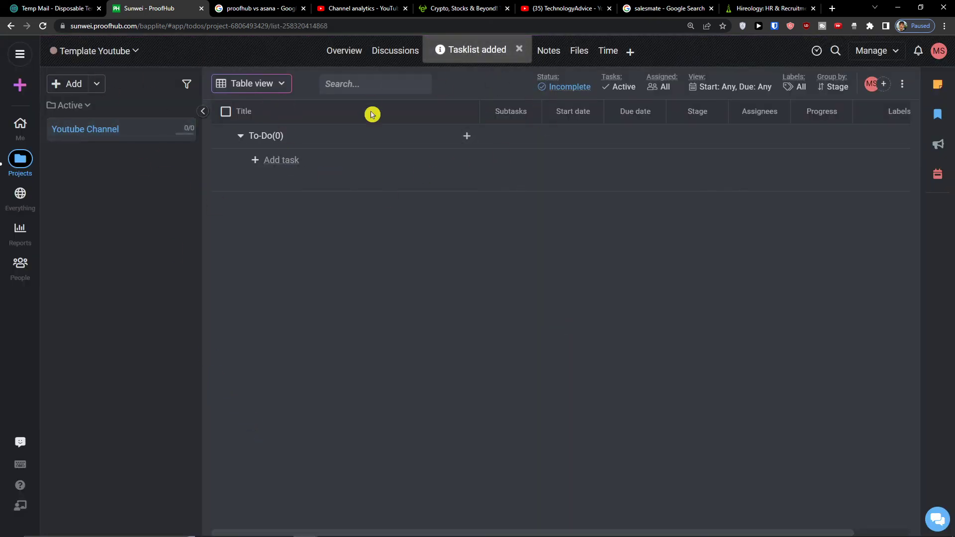
# Add a task titled "proofhub task" to the To-Do stage of the Youtube Channel list
pyautogui.click(275, 161)
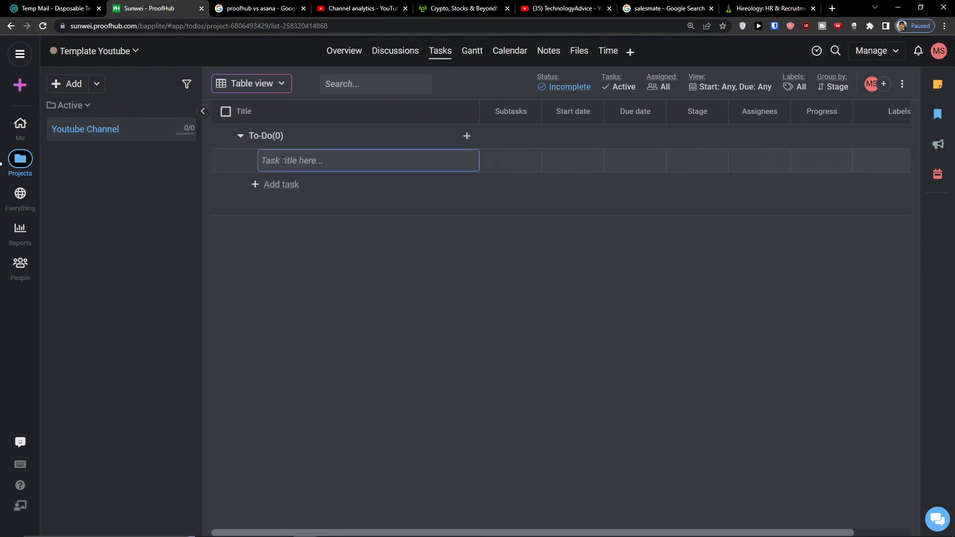
pyautogui.write('proofhub task')
pyautogui.press('Return')
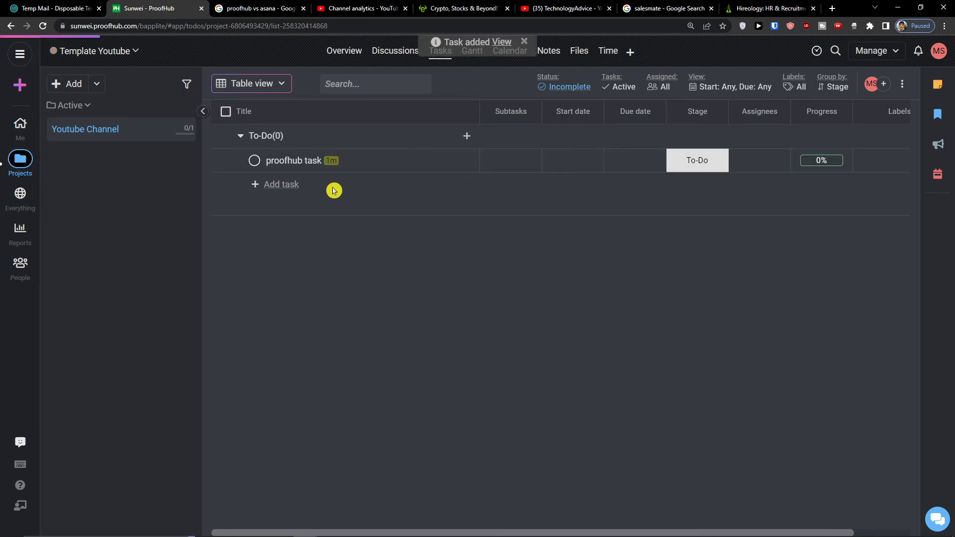
# Add a second task titled "youtube" to the To-Do stage of the Youtube Channel list
pyautogui.click(273, 187)
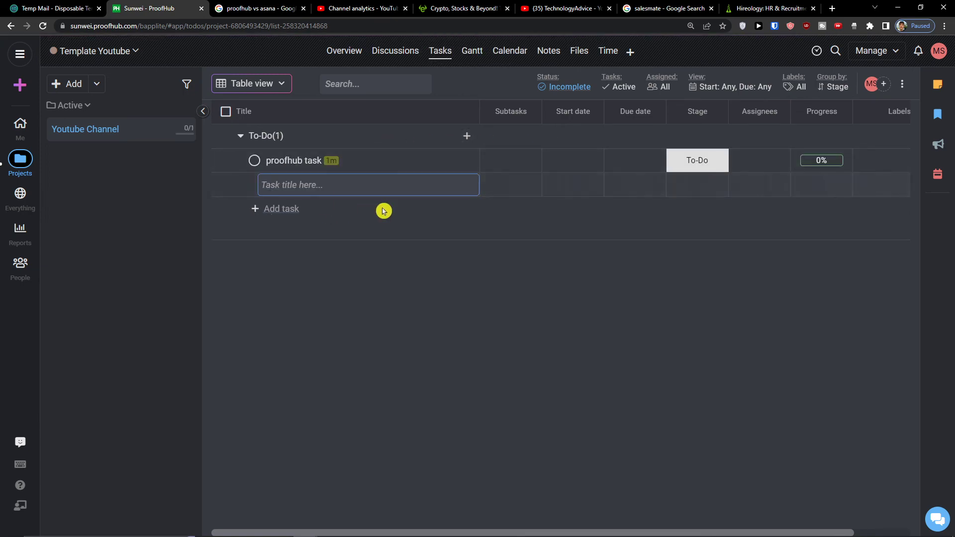
pyautogui.write('youtube')
pyautogui.press('Return')
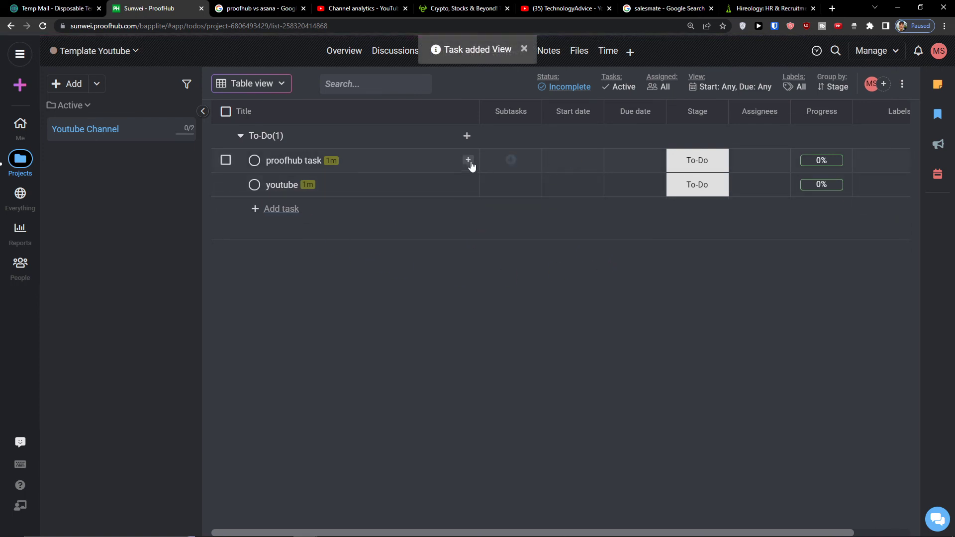
# Add a subtask titled "subtask tutorial" under the proofhub task
pyautogui.click(511, 161)
pyautogui.write('sub')
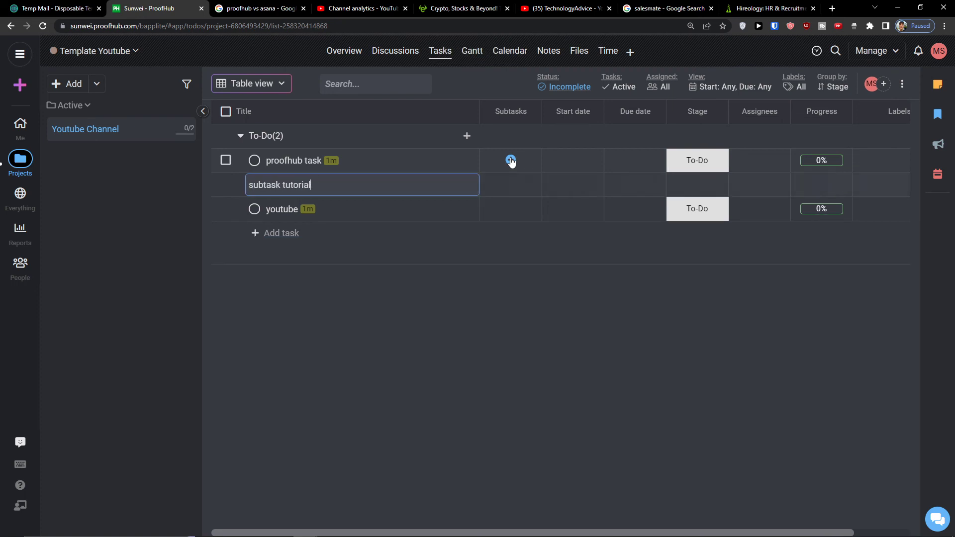
pyautogui.write('task tutorial')
pyautogui.press('Return')
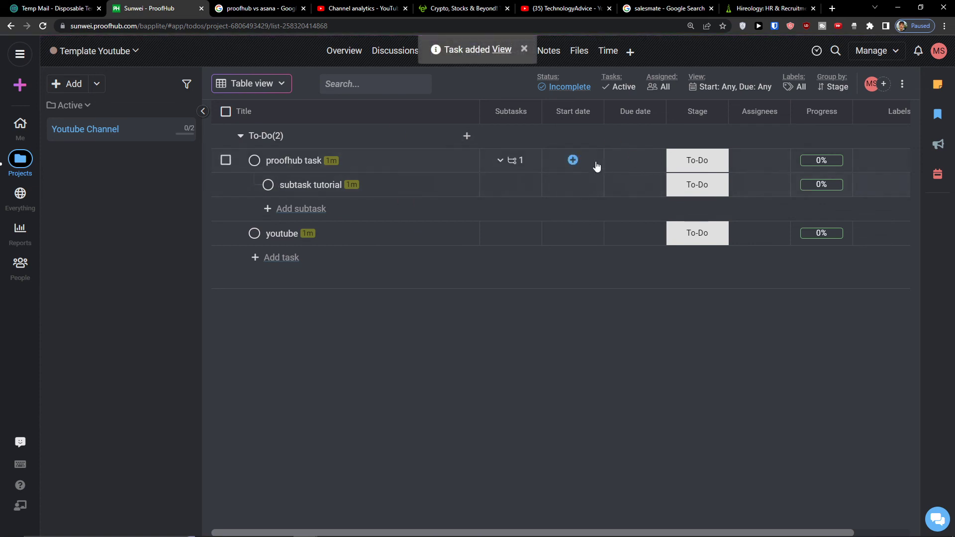
# Set the proofhub task's start date to August 1, 2022, choose a due date and move it to a completed stage
pyautogui.click(573, 160)
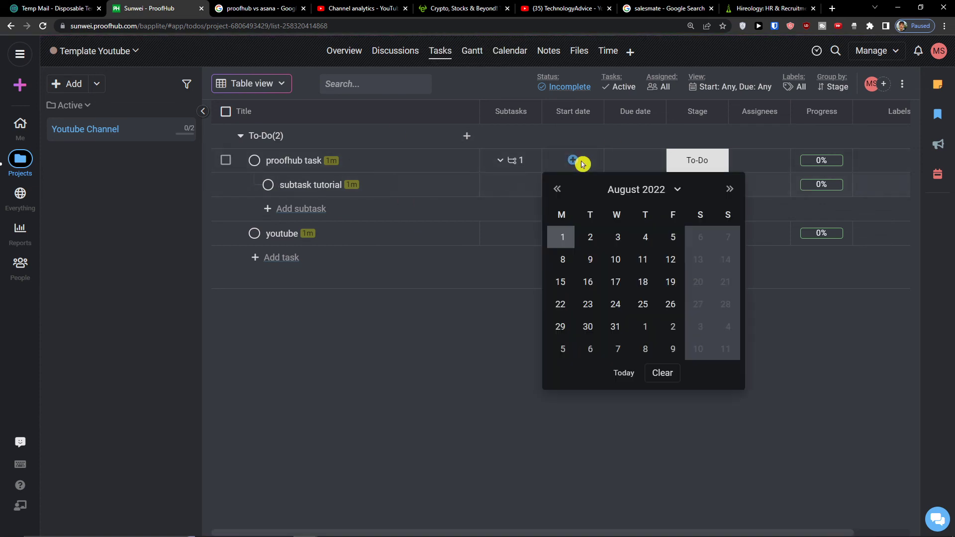
pyautogui.click(560, 237)
pyautogui.click(629, 161)
pyautogui.click(707, 237)
pyautogui.click(699, 160)
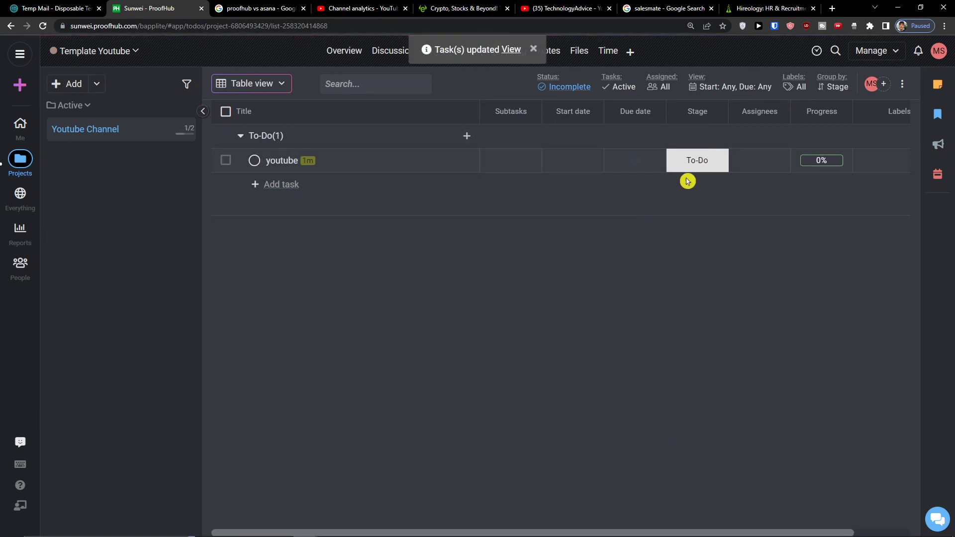
pyautogui.click(758, 161)
pyautogui.click(602, 267)
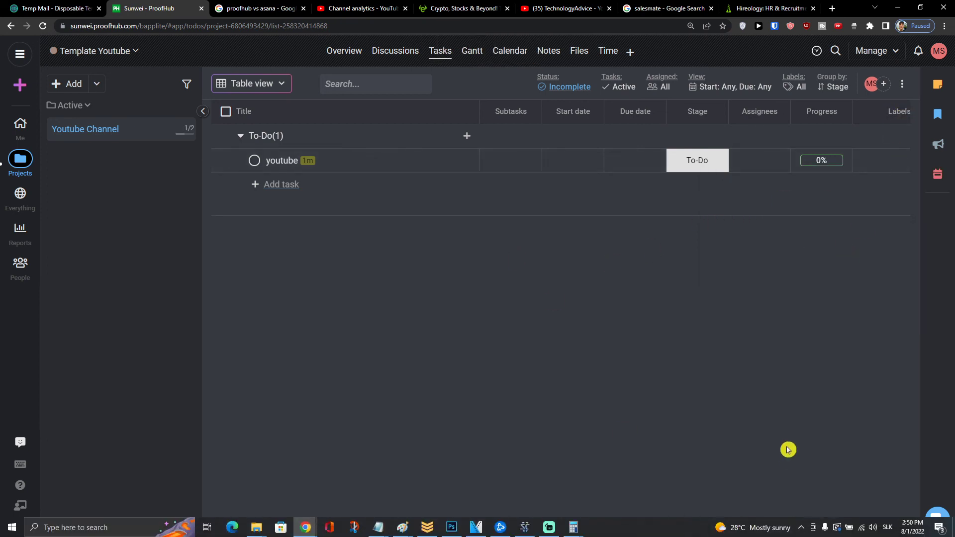
# Examine which columns can be shown or hidden and which custom field types the task table offers
pyautogui.moveTo(755, 533); pyautogui.dragTo(816, 534)
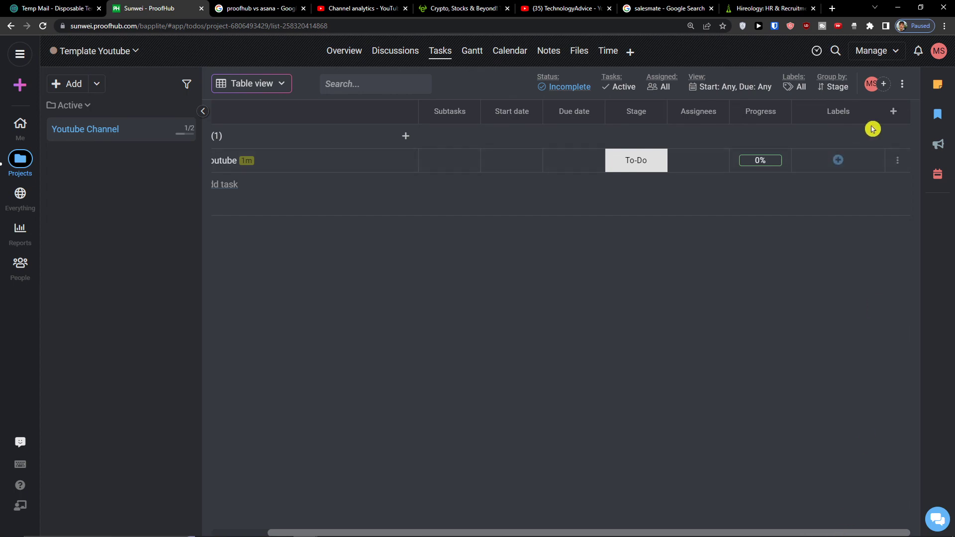
pyautogui.click(894, 112)
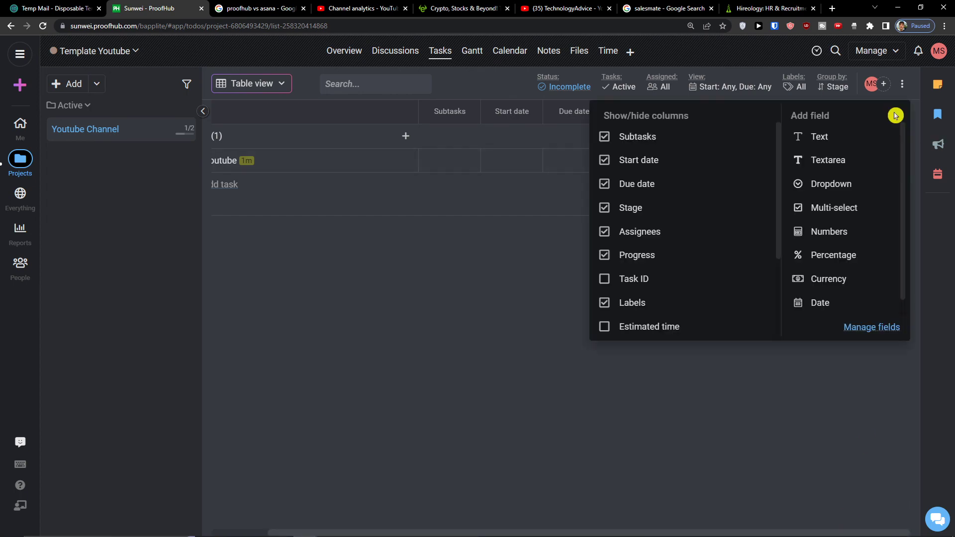
pyautogui.scroll(-1, 862, 248)
pyautogui.scroll(1, 832, 234)
pyautogui.click(745, 397)
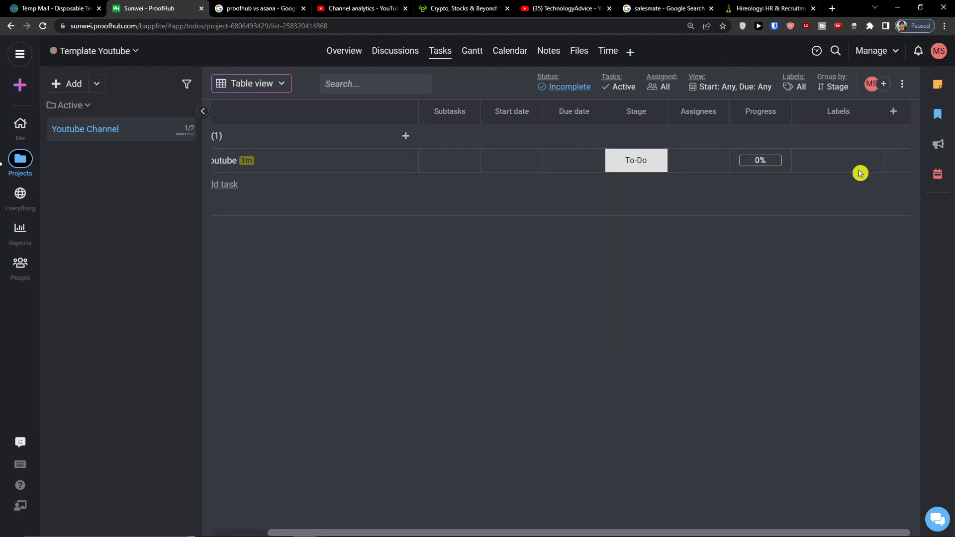
# Add a custom Currency field in USD with a title starting "youtube curre" to the task table
pyautogui.click(898, 115)
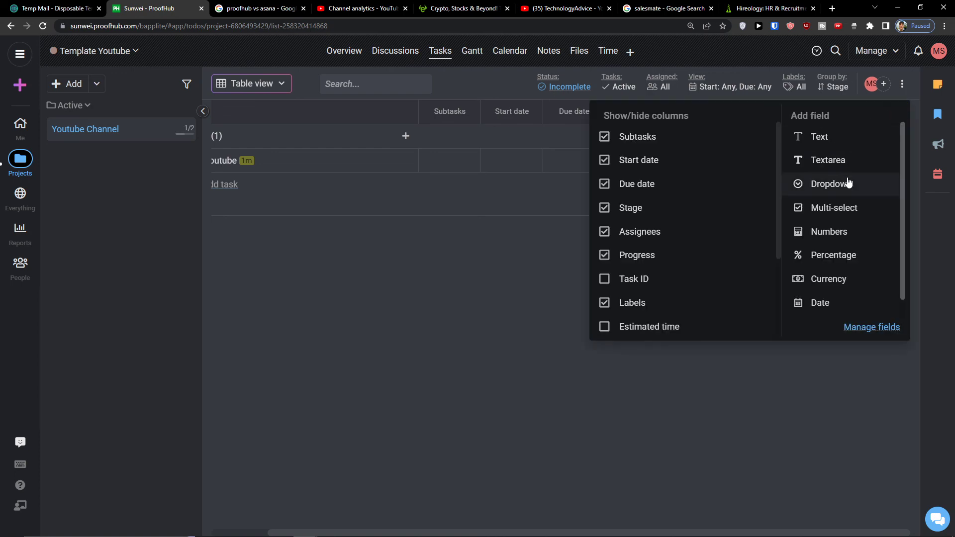
pyautogui.scroll(-1, 851, 275)
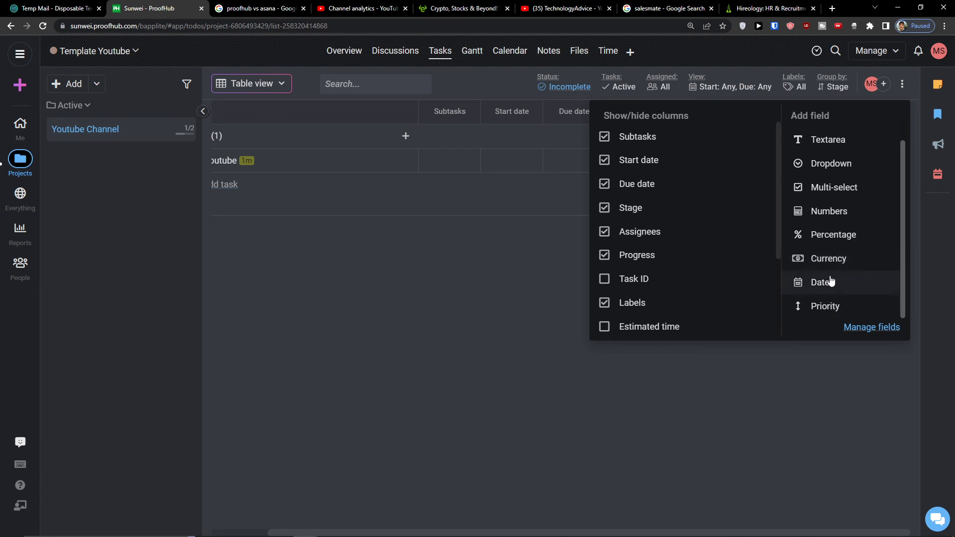
pyautogui.scroll(1, 798, 249)
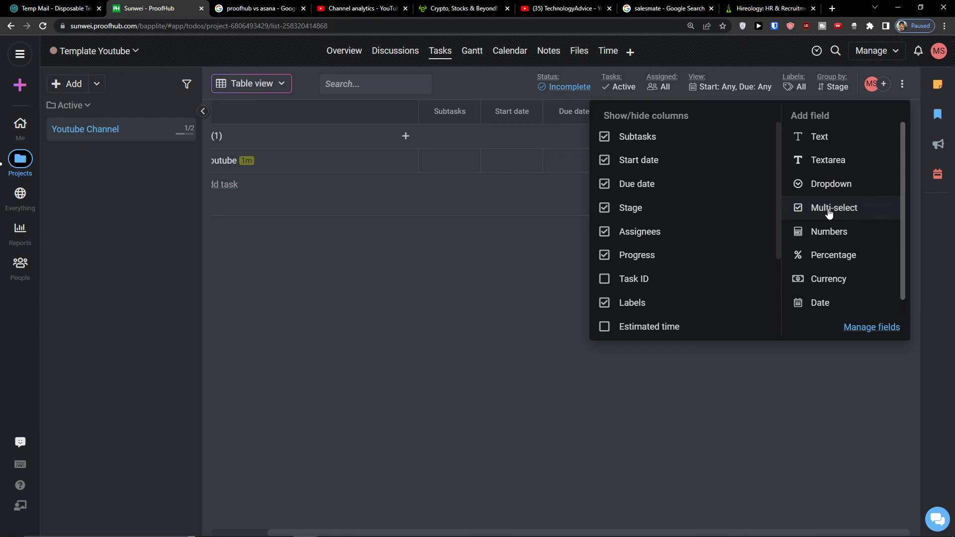
pyautogui.scroll(-1, 826, 255)
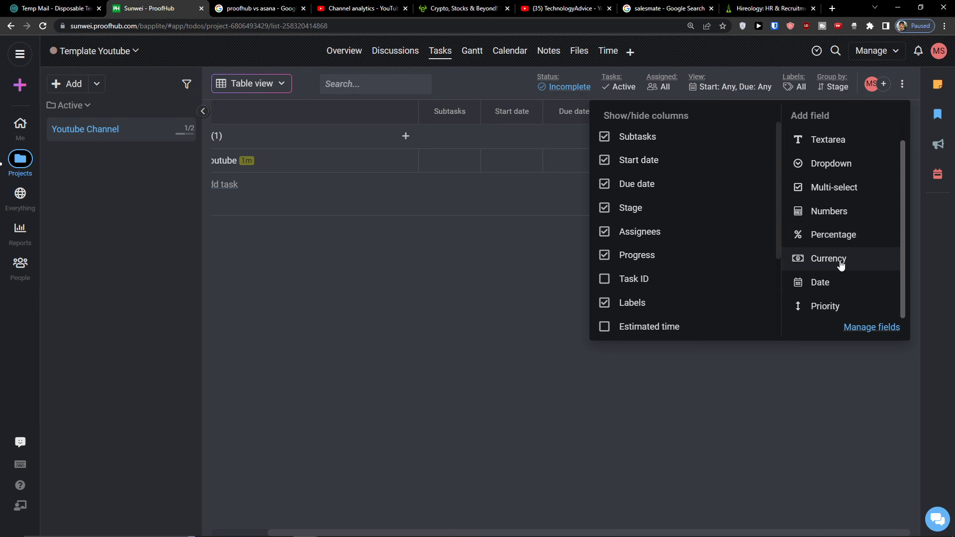
pyautogui.scroll(1, 841, 265)
pyautogui.click(837, 278)
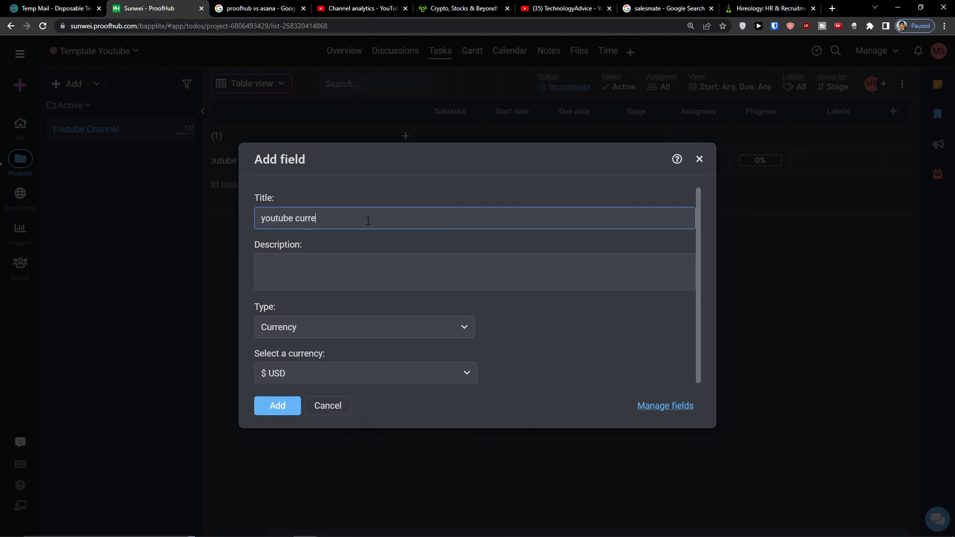
pyautogui.click(282, 413)
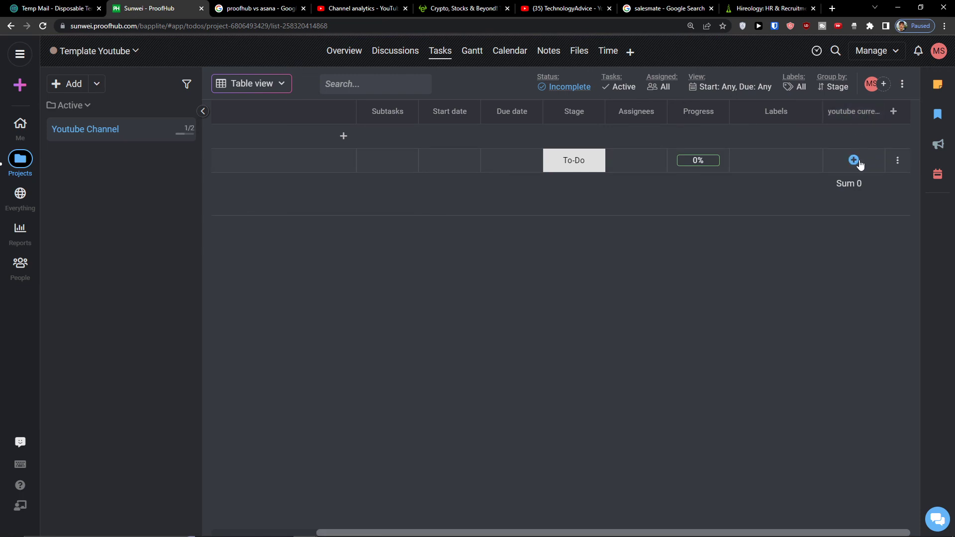
pyautogui.click(897, 116)
pyautogui.click(408, 391)
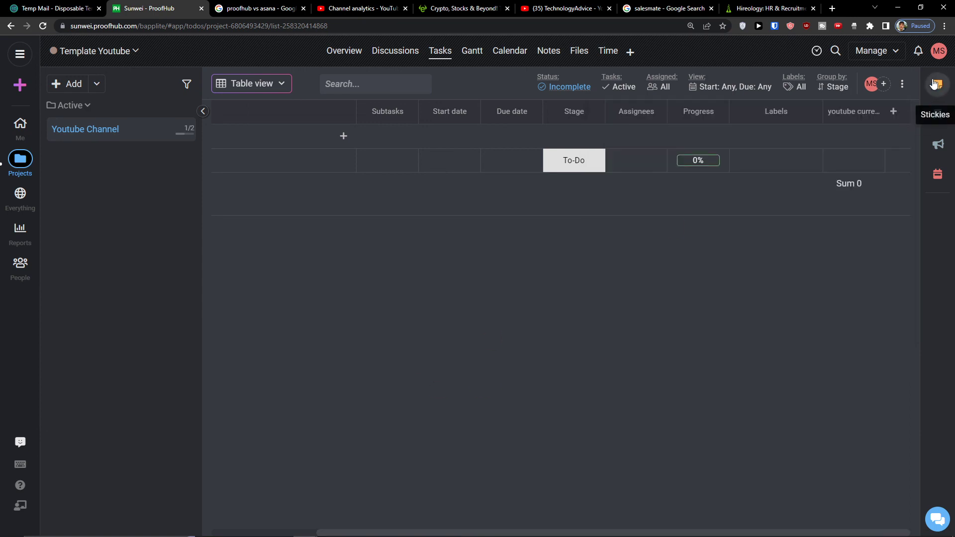
# View the Stickies area, close it and return to the Youtube Channel task list
pyautogui.click(939, 85)
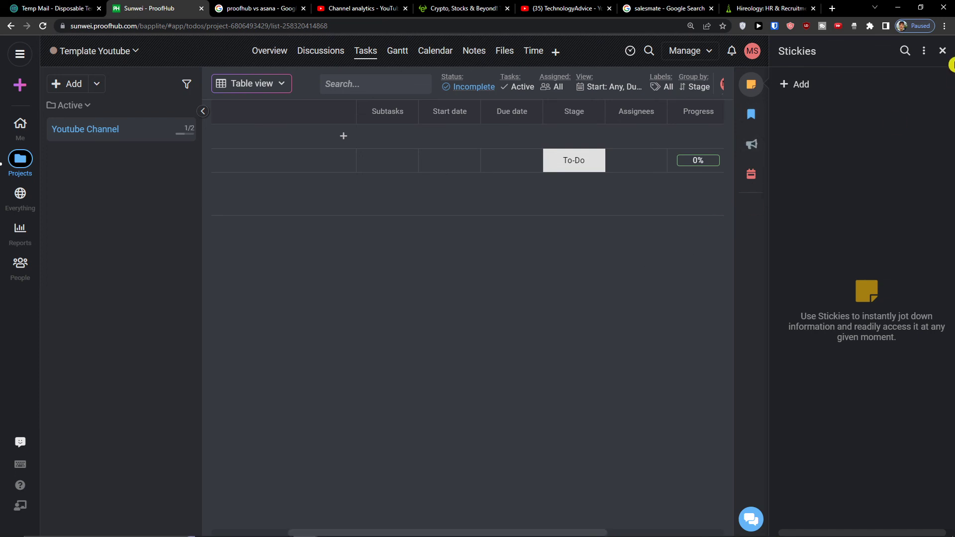
pyautogui.click(943, 51)
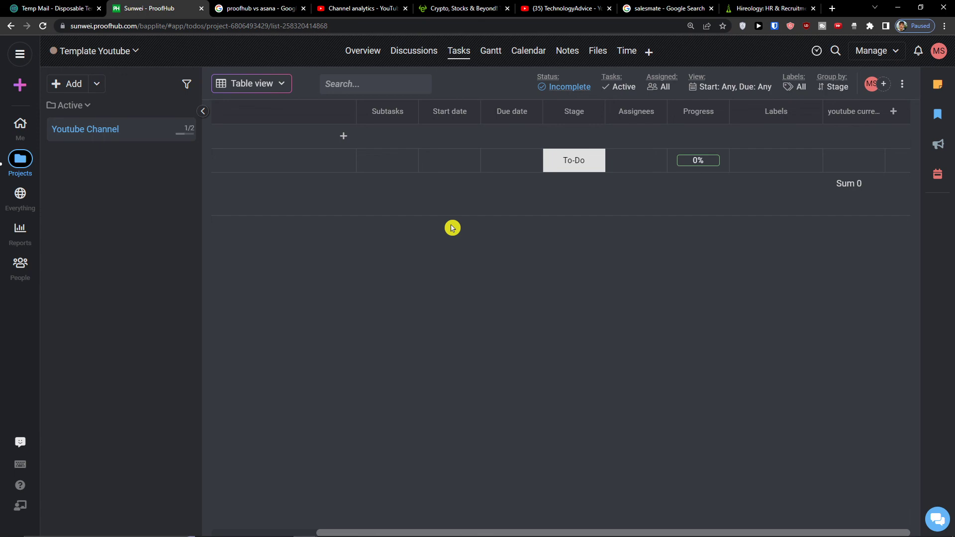
pyautogui.click(75, 130)
pyautogui.press('Escape')
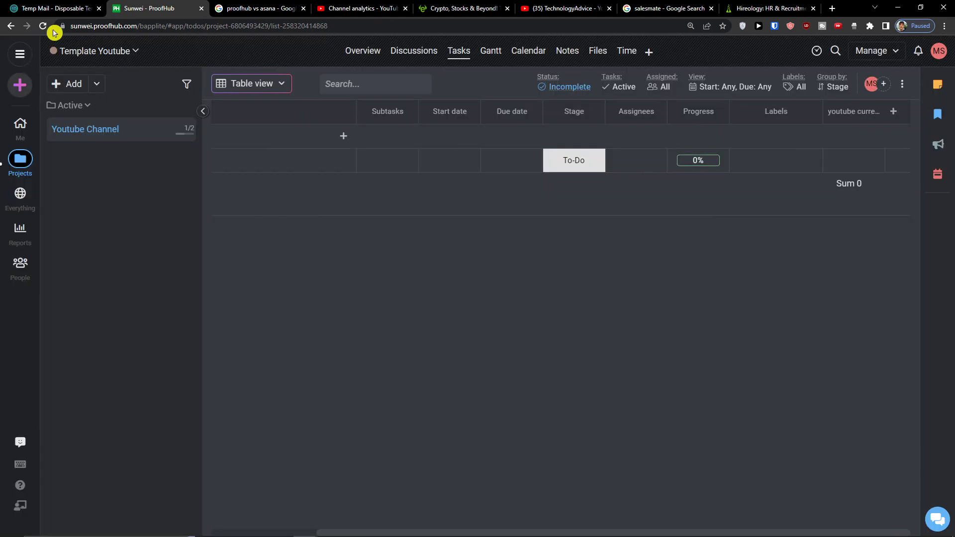
# Examine which templates can be used for a new project, and close the project form without adding one
pyautogui.moveTo(20, 85)
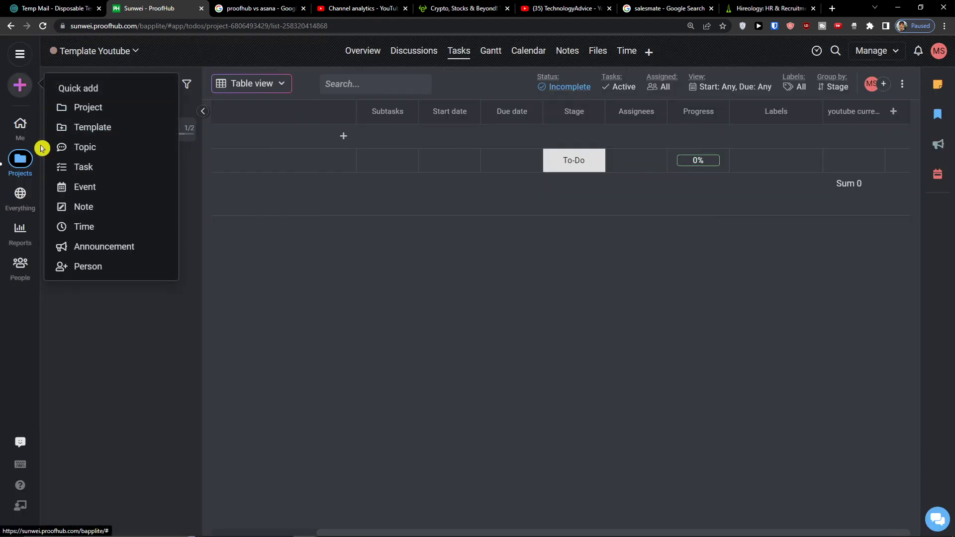
pyautogui.click(20, 53)
pyautogui.click(23, 50)
pyautogui.moveTo(18, 86)
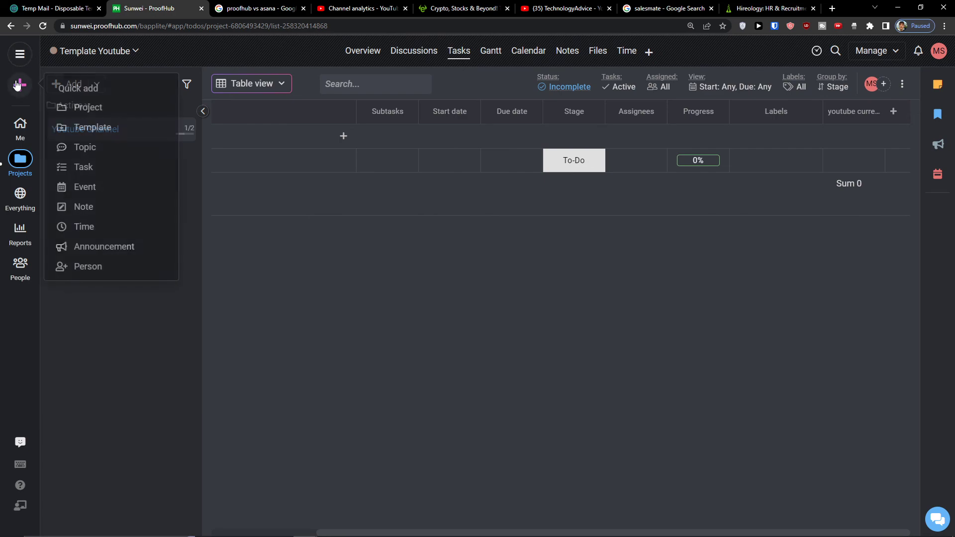
pyautogui.click(80, 108)
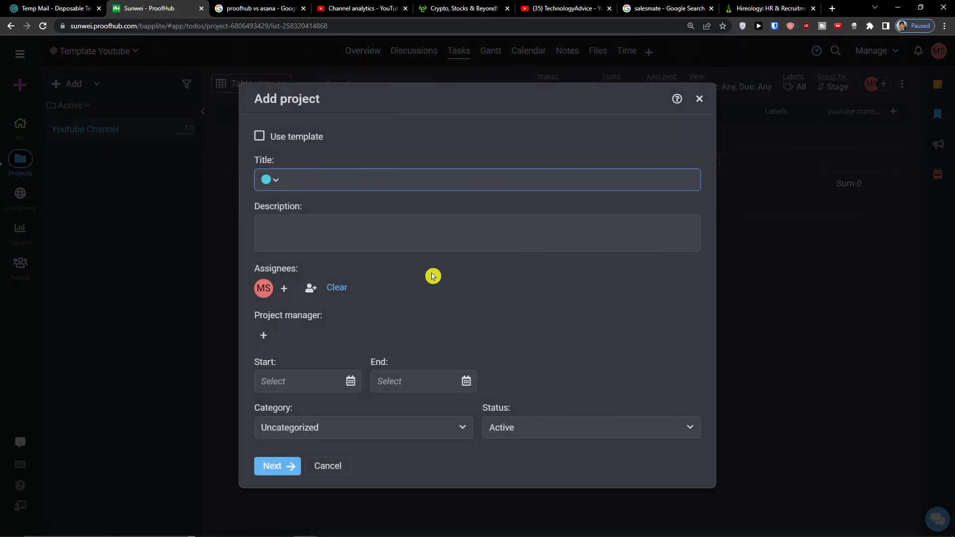
pyautogui.click(260, 135)
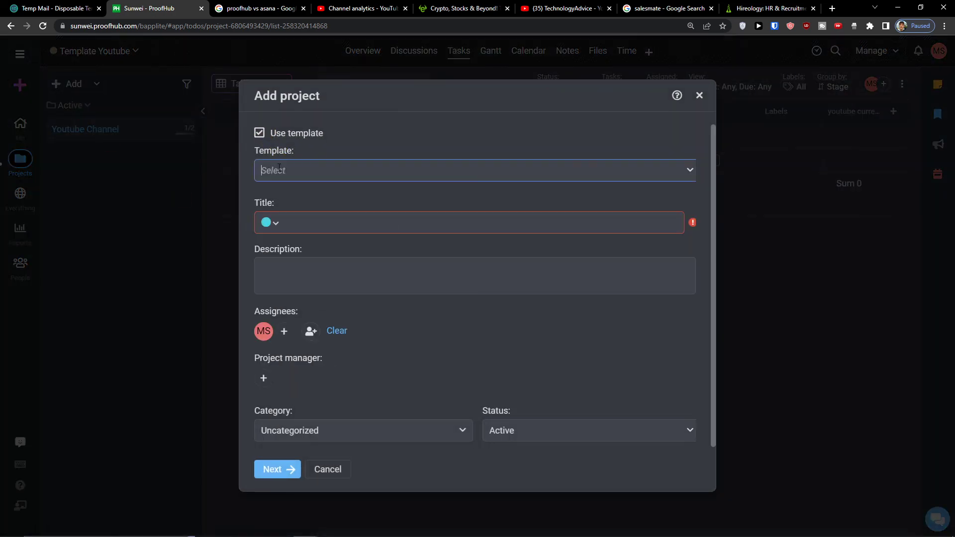
pyautogui.click(688, 172)
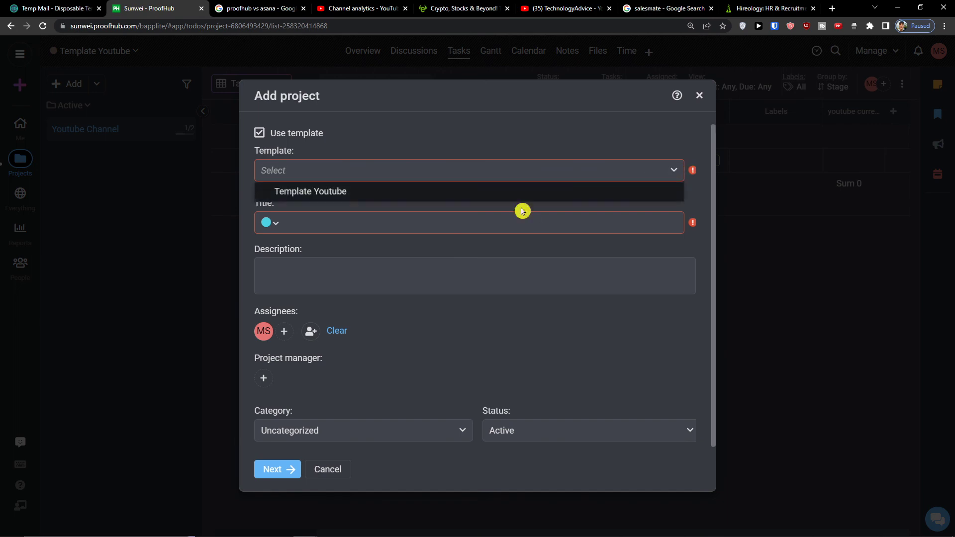
pyautogui.click(259, 135)
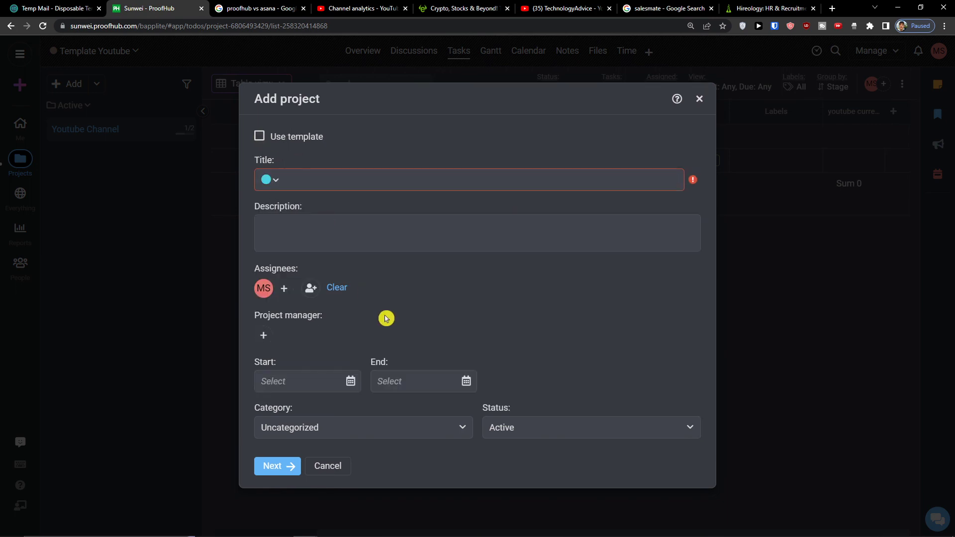
pyautogui.click(700, 98)
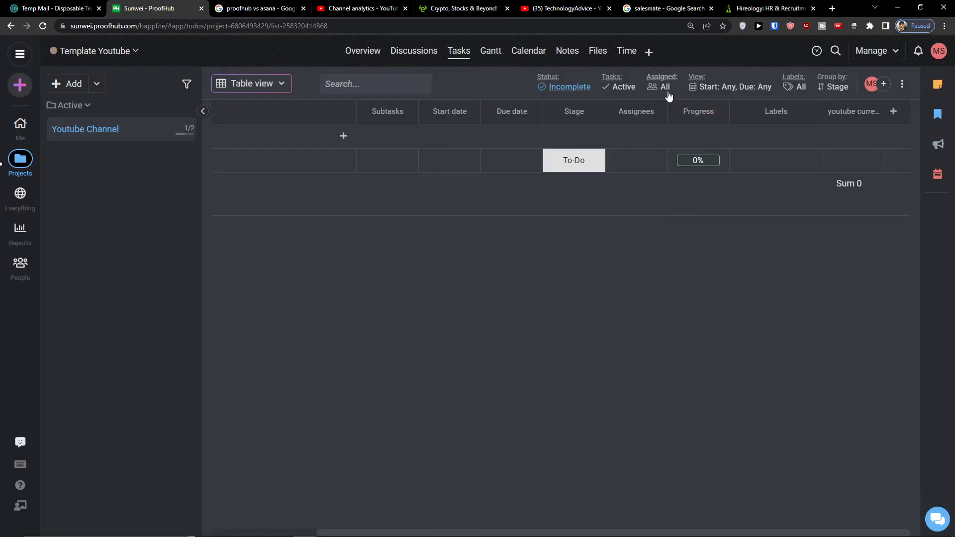